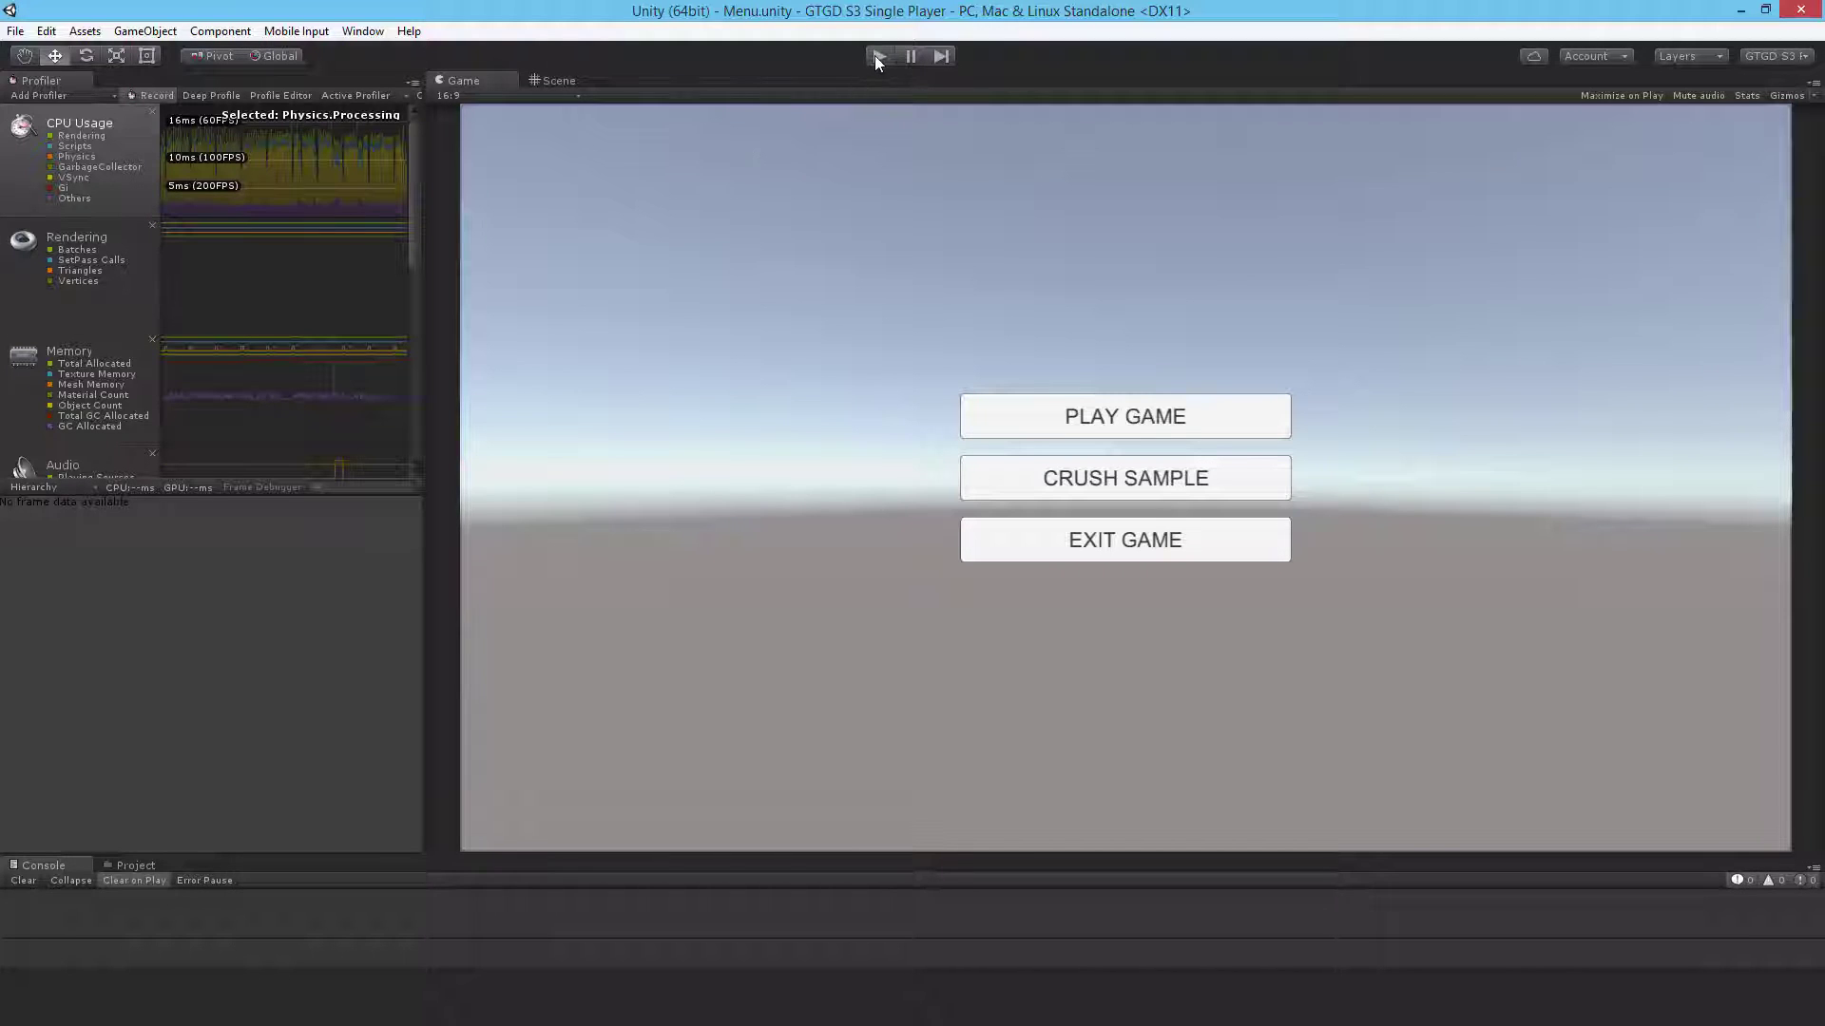
Enter Play mode, launch the CRUSH SAMPLE level and resume play from the pause panel.
left_click(876, 57)
left_click(1146, 478)
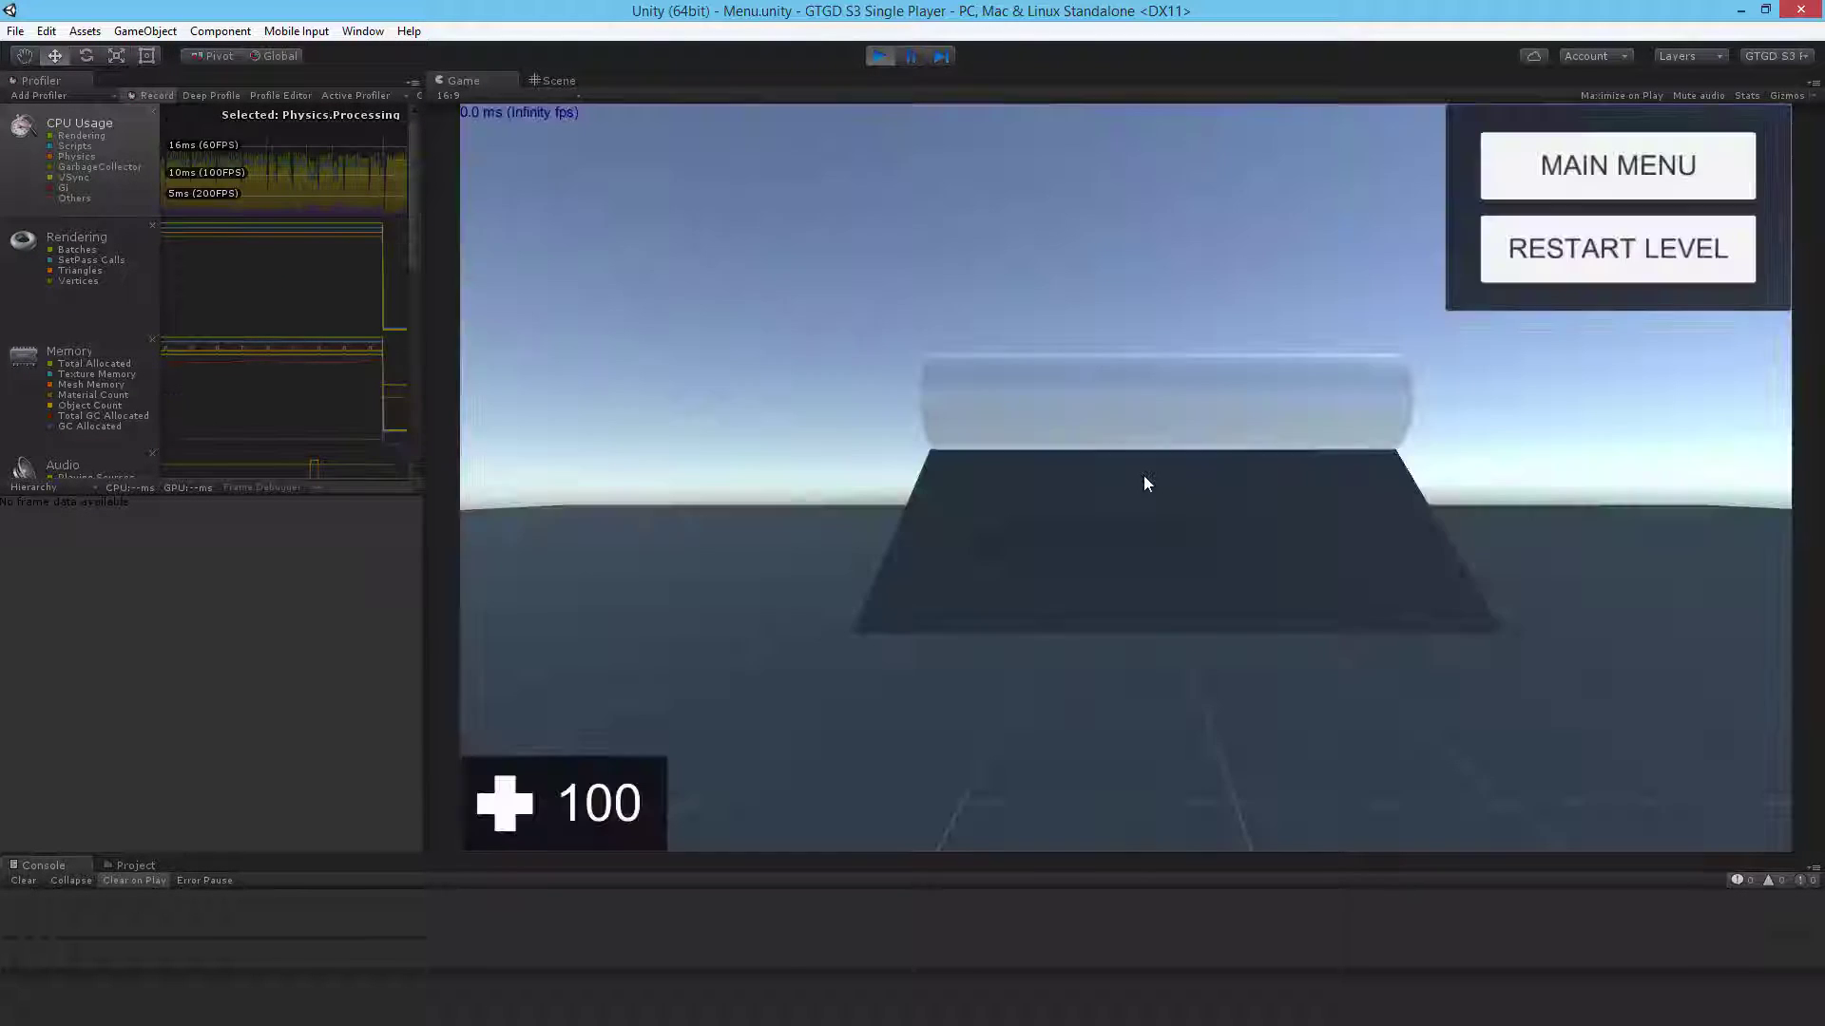
key("Escape")
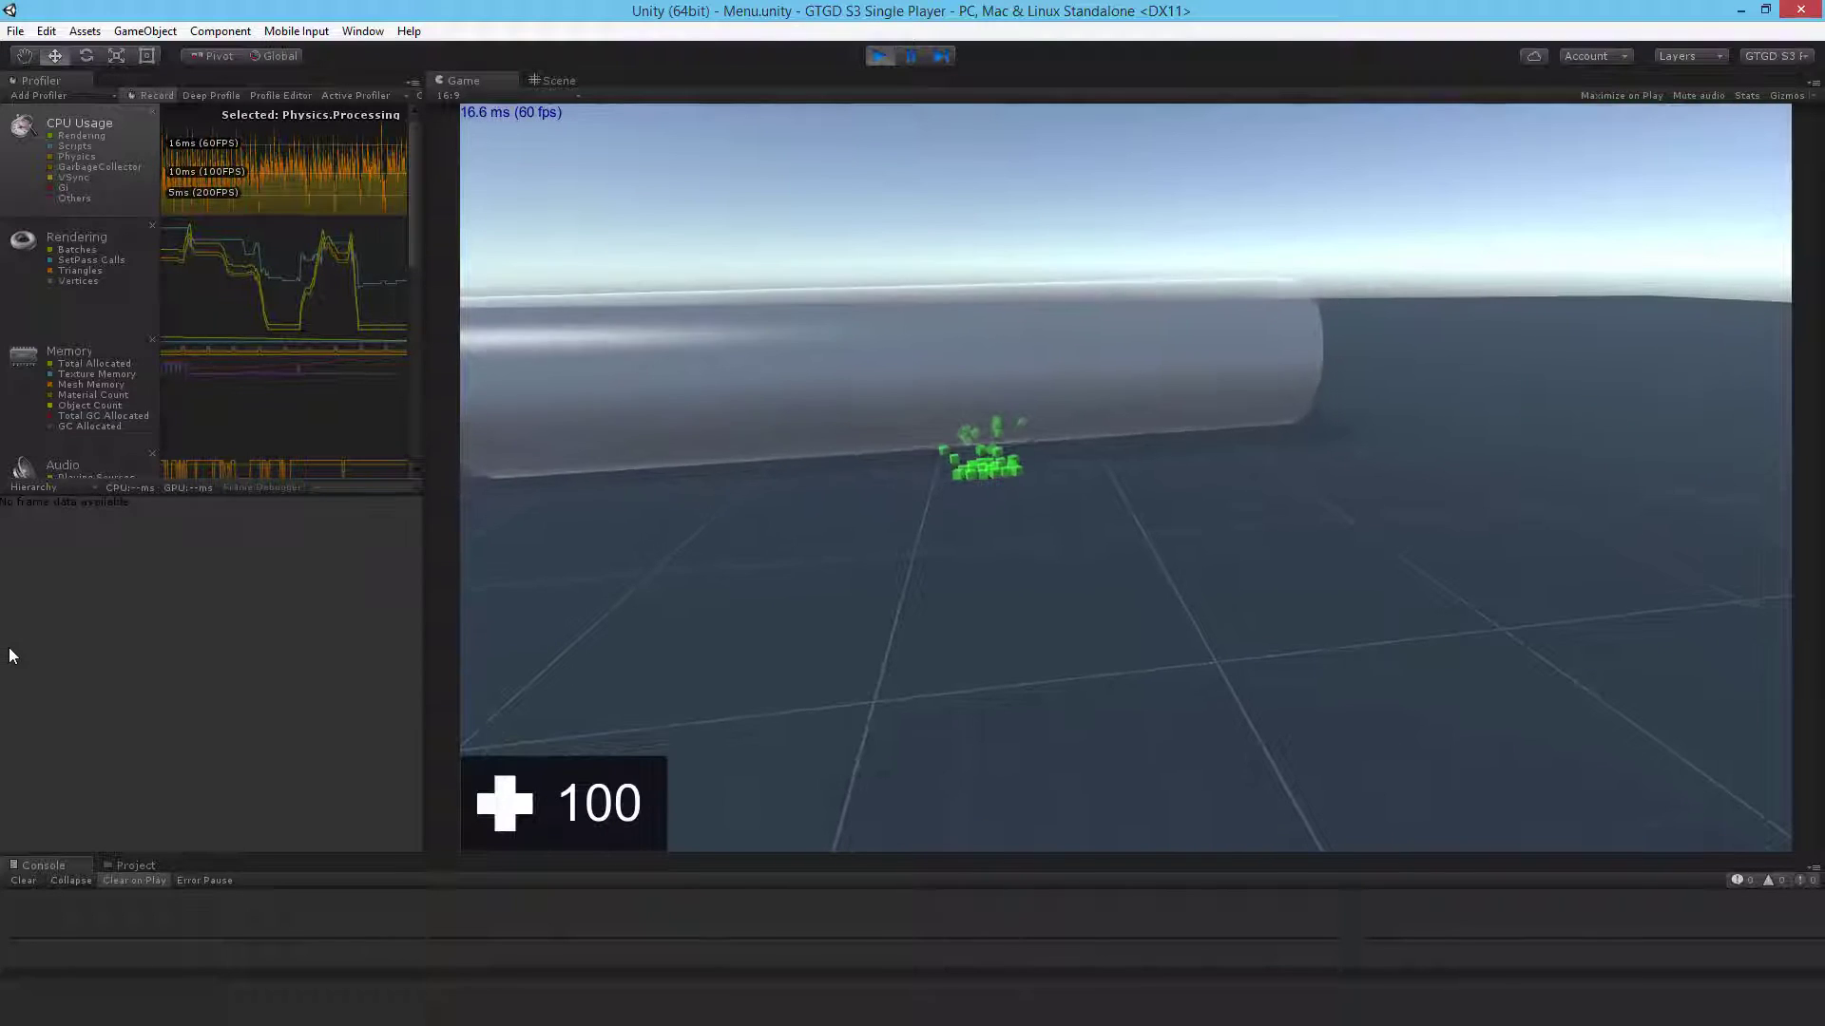
Pause the game, widen the Profiler, and scrub recorded CPU frames to read Physics.Processing.
key("Escape")
left_click(207, 176)
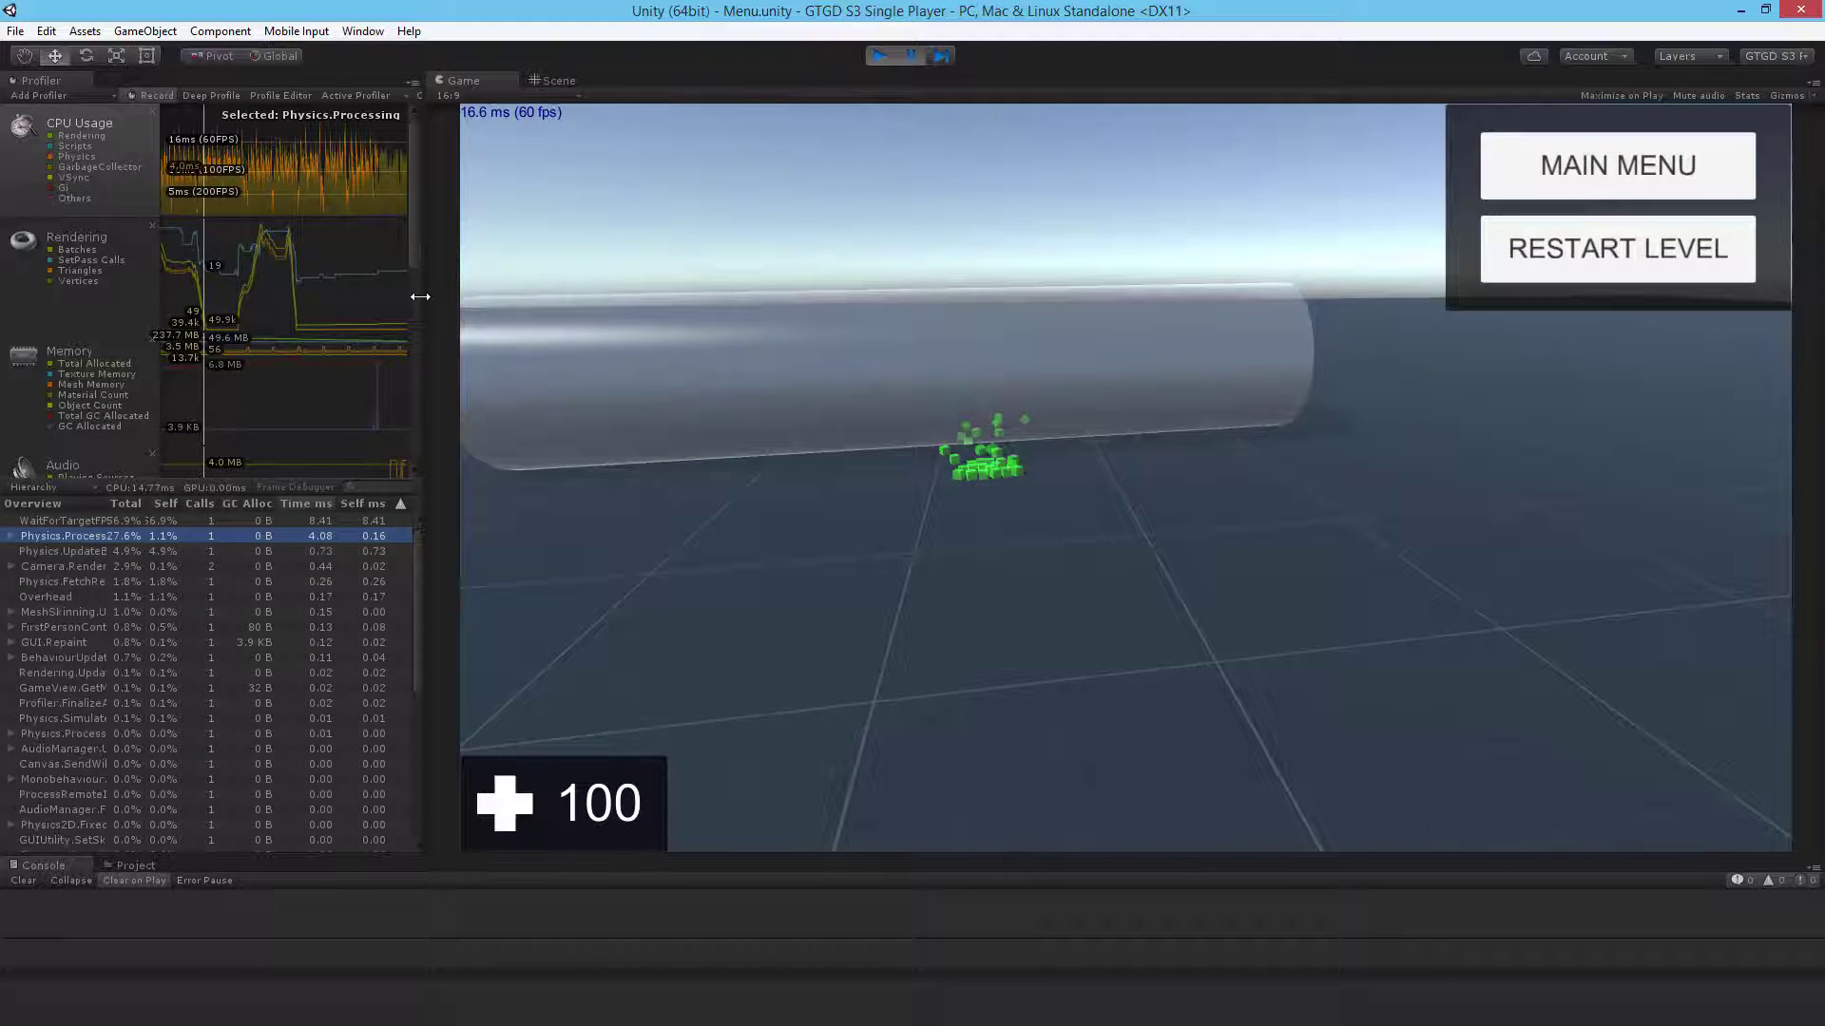
left_click_drag(427, 300, 1435, 301)
left_click_drag(218, 192, 285, 192)
left_click_drag(528, 180, 682, 176)
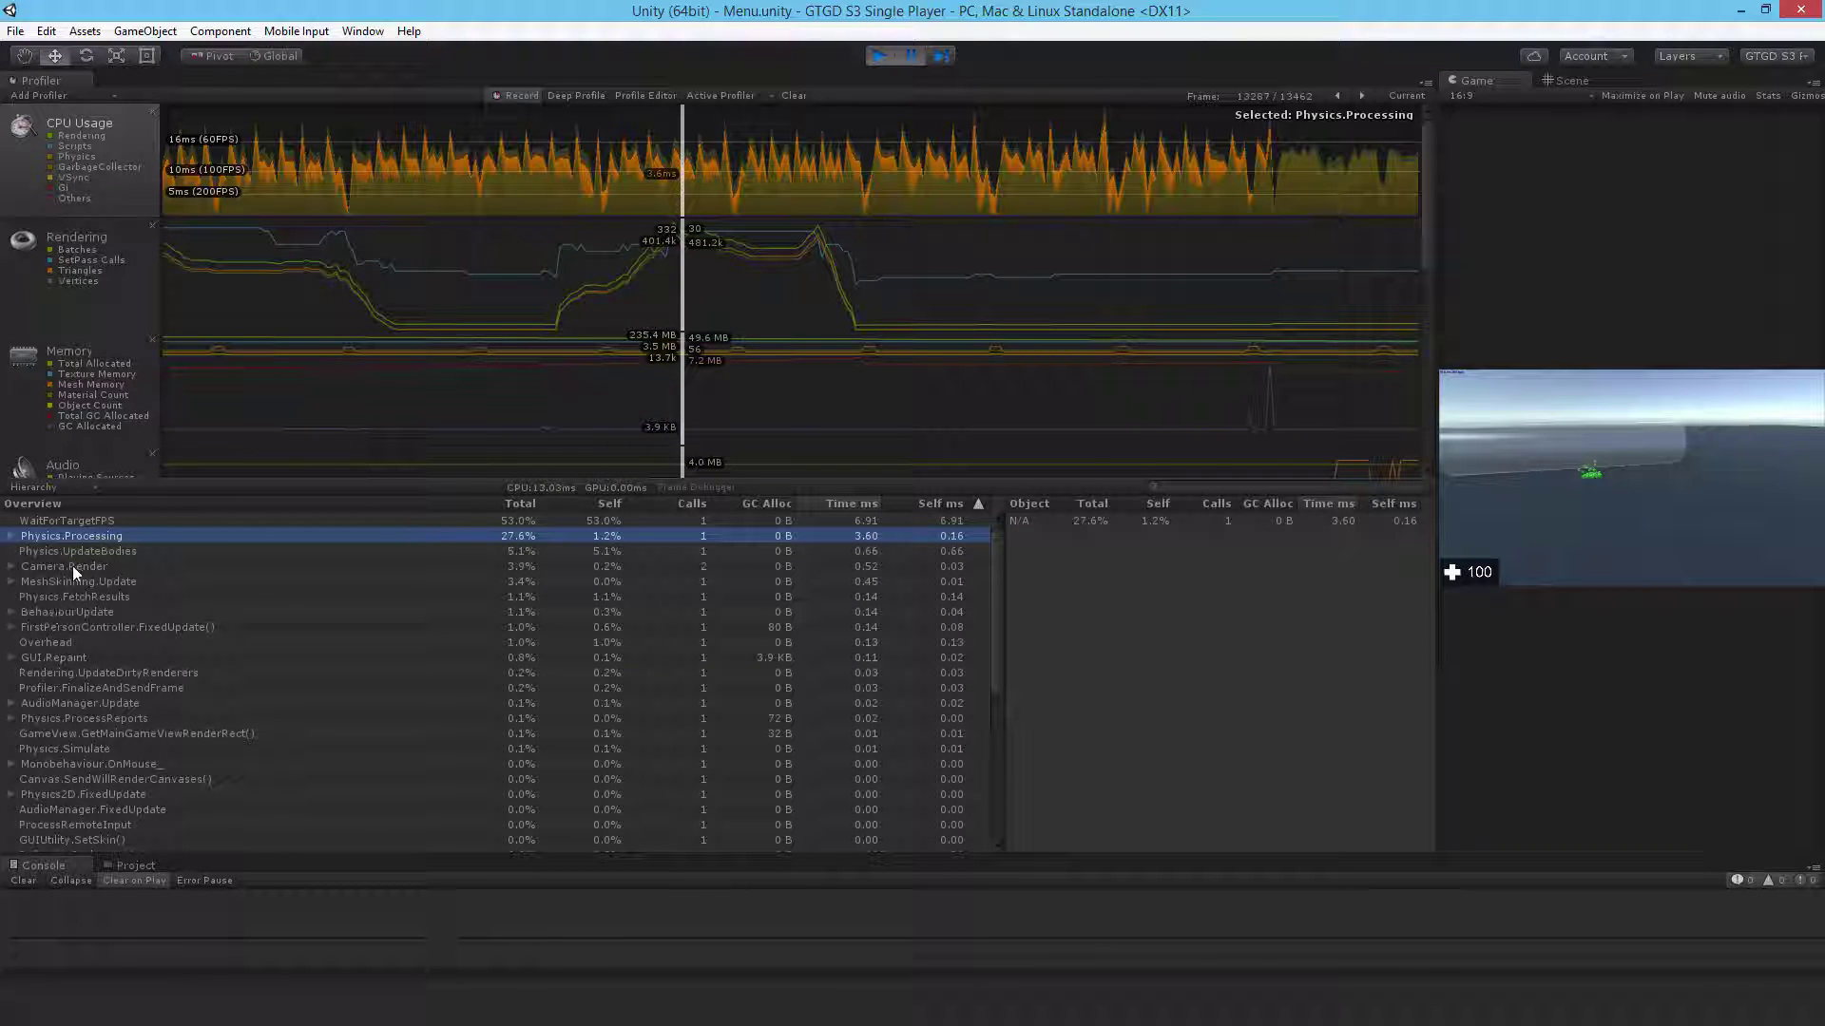
Select BehaviourUpdate, scan frames for its cost, then shrink the Profiler beside the Game view.
left_click(179, 610)
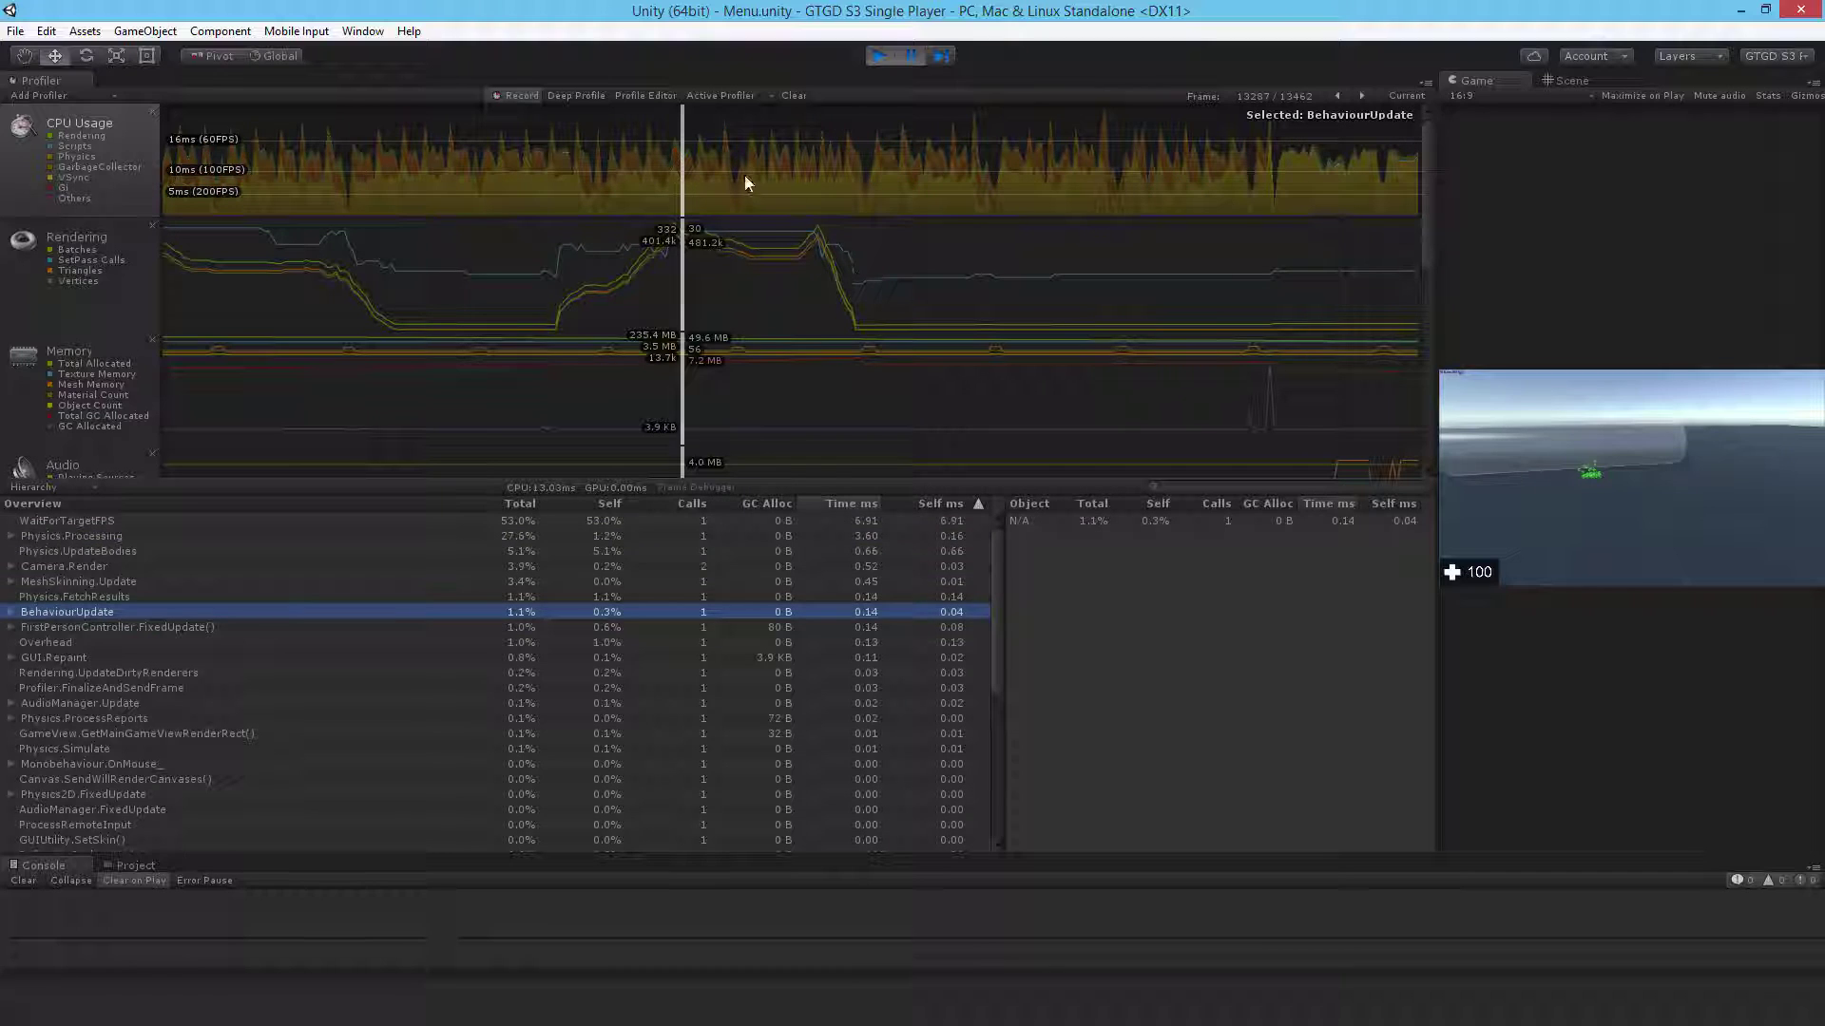
left_click_drag(744, 175, 1080, 181)
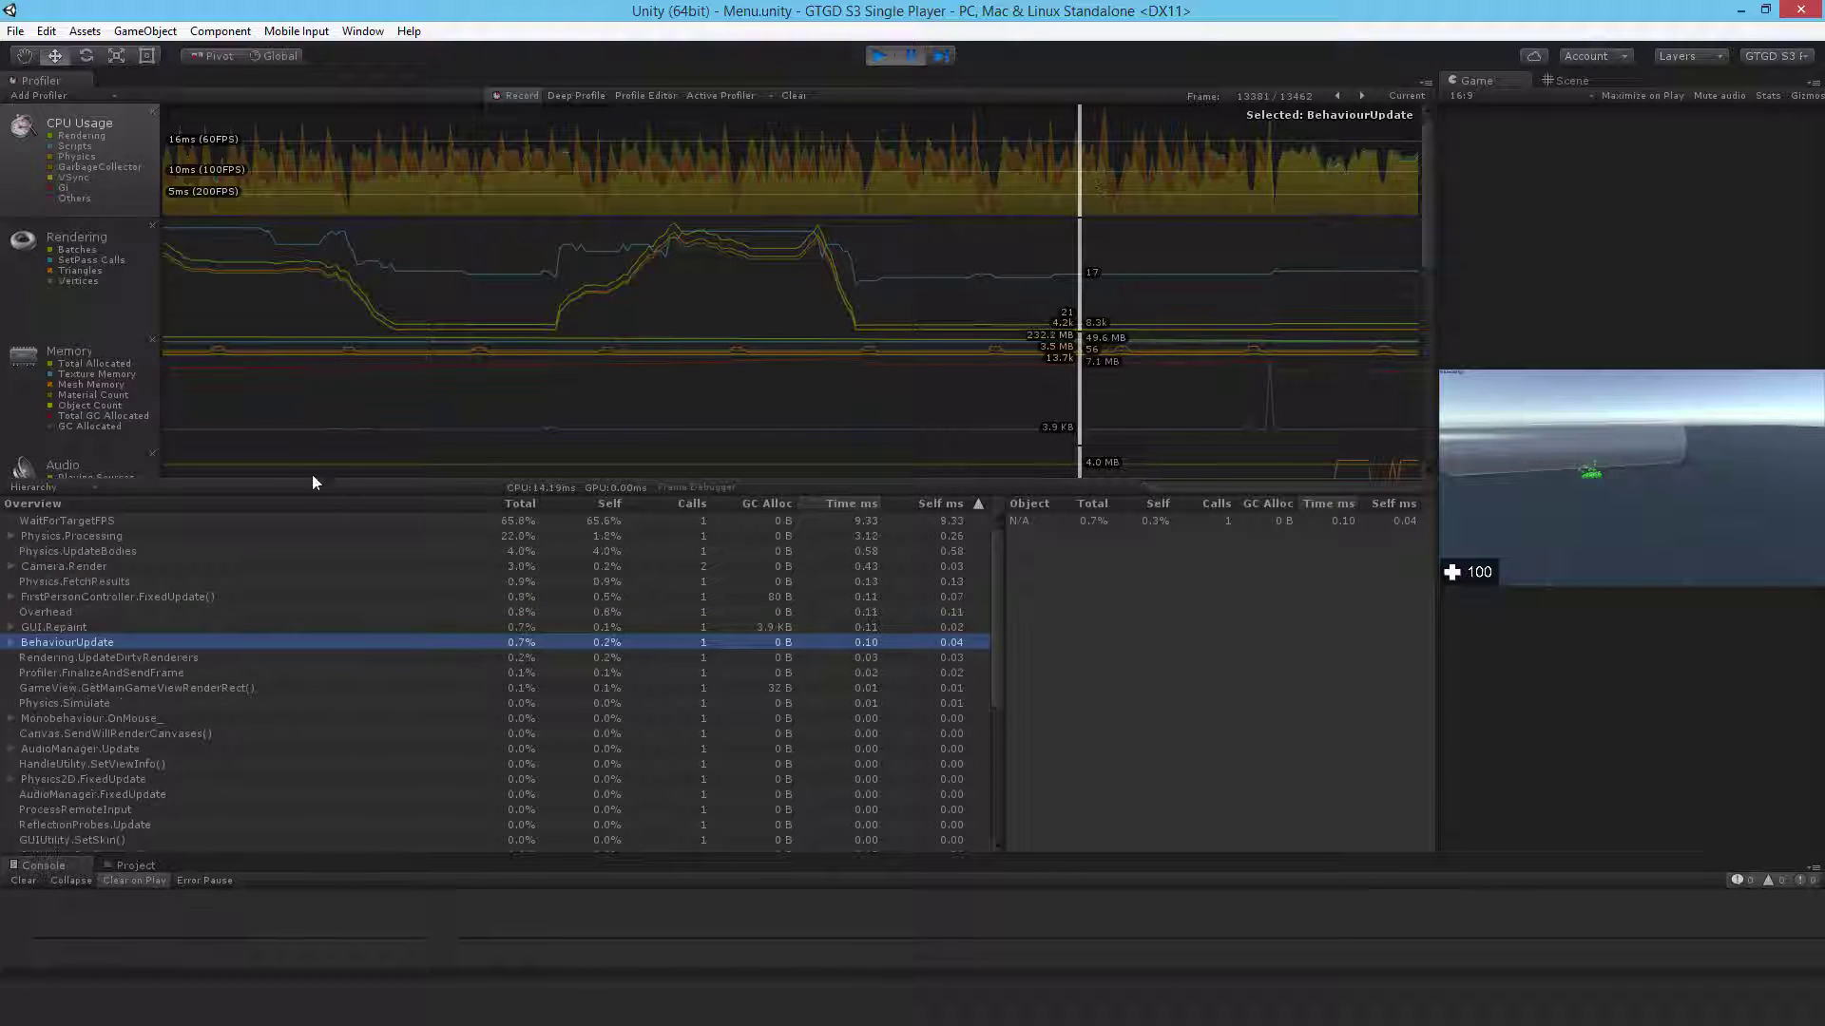
mouse_move(1009, 162)
left_mouse_down()
mouse_move(1295, 167)
mouse_move(273, 190)
left_mouse_up()
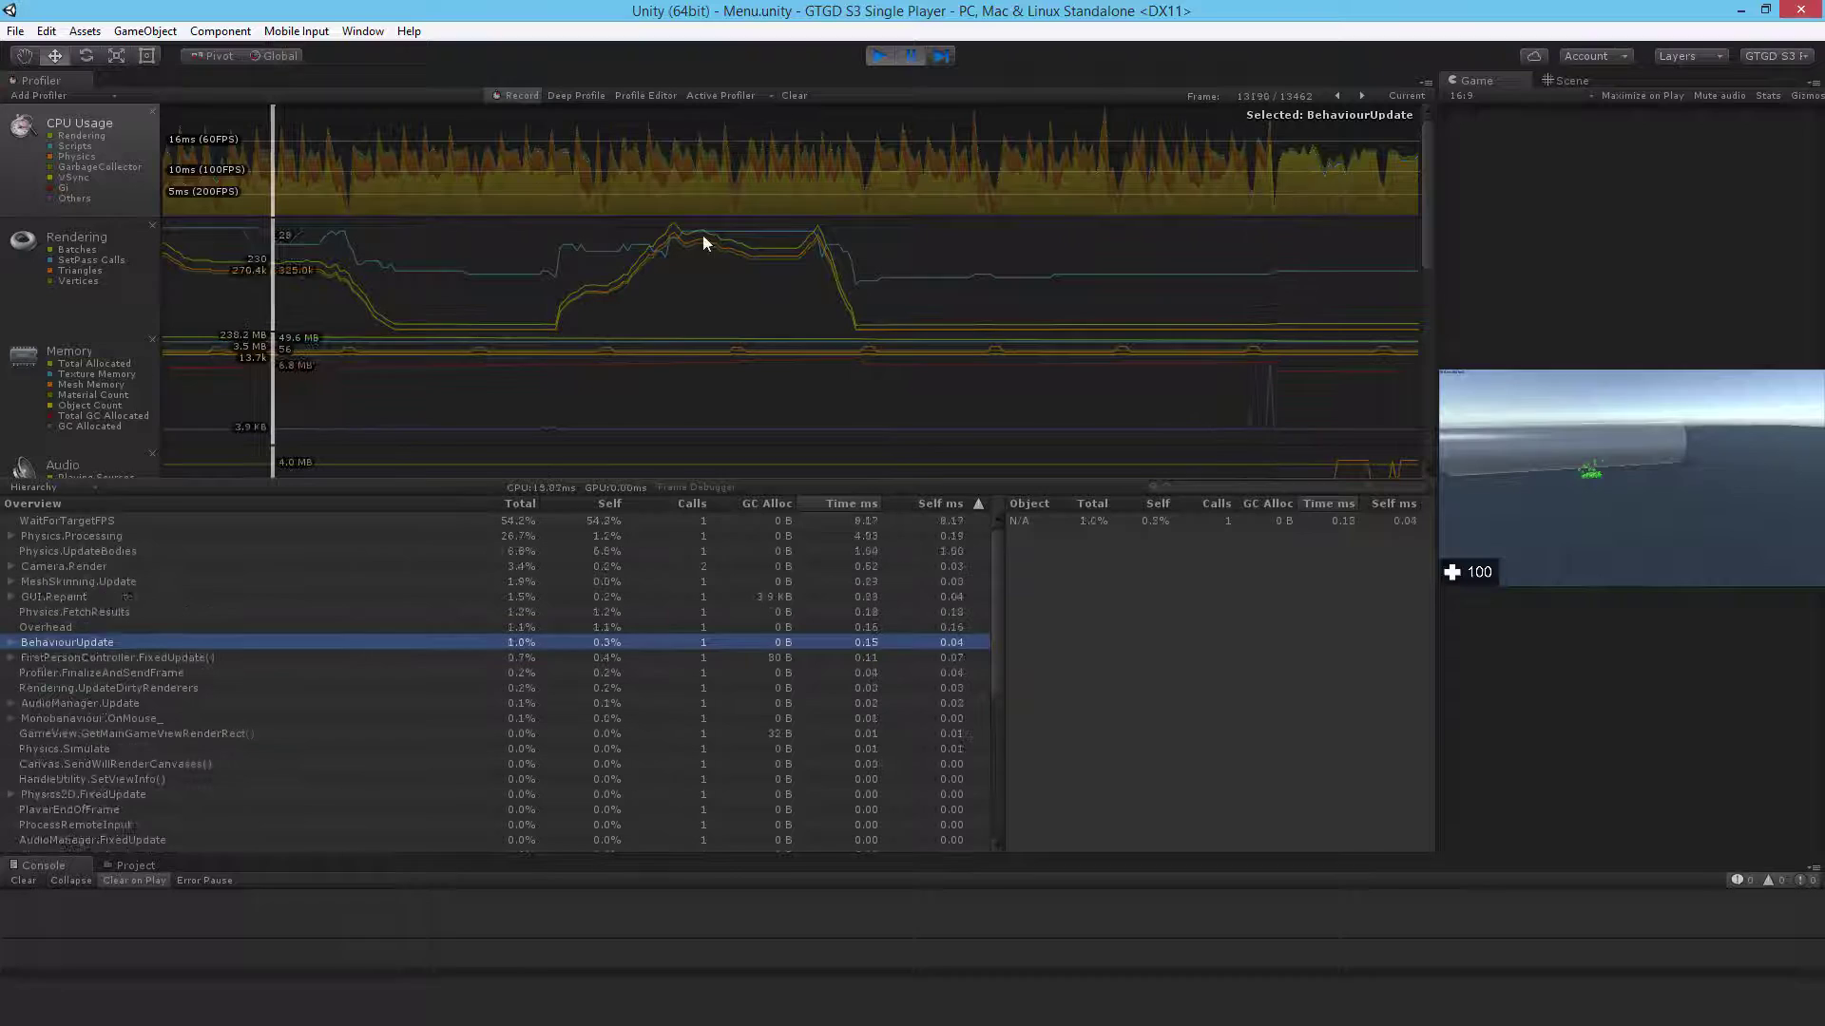
left_click_drag(1434, 295, 455, 298)
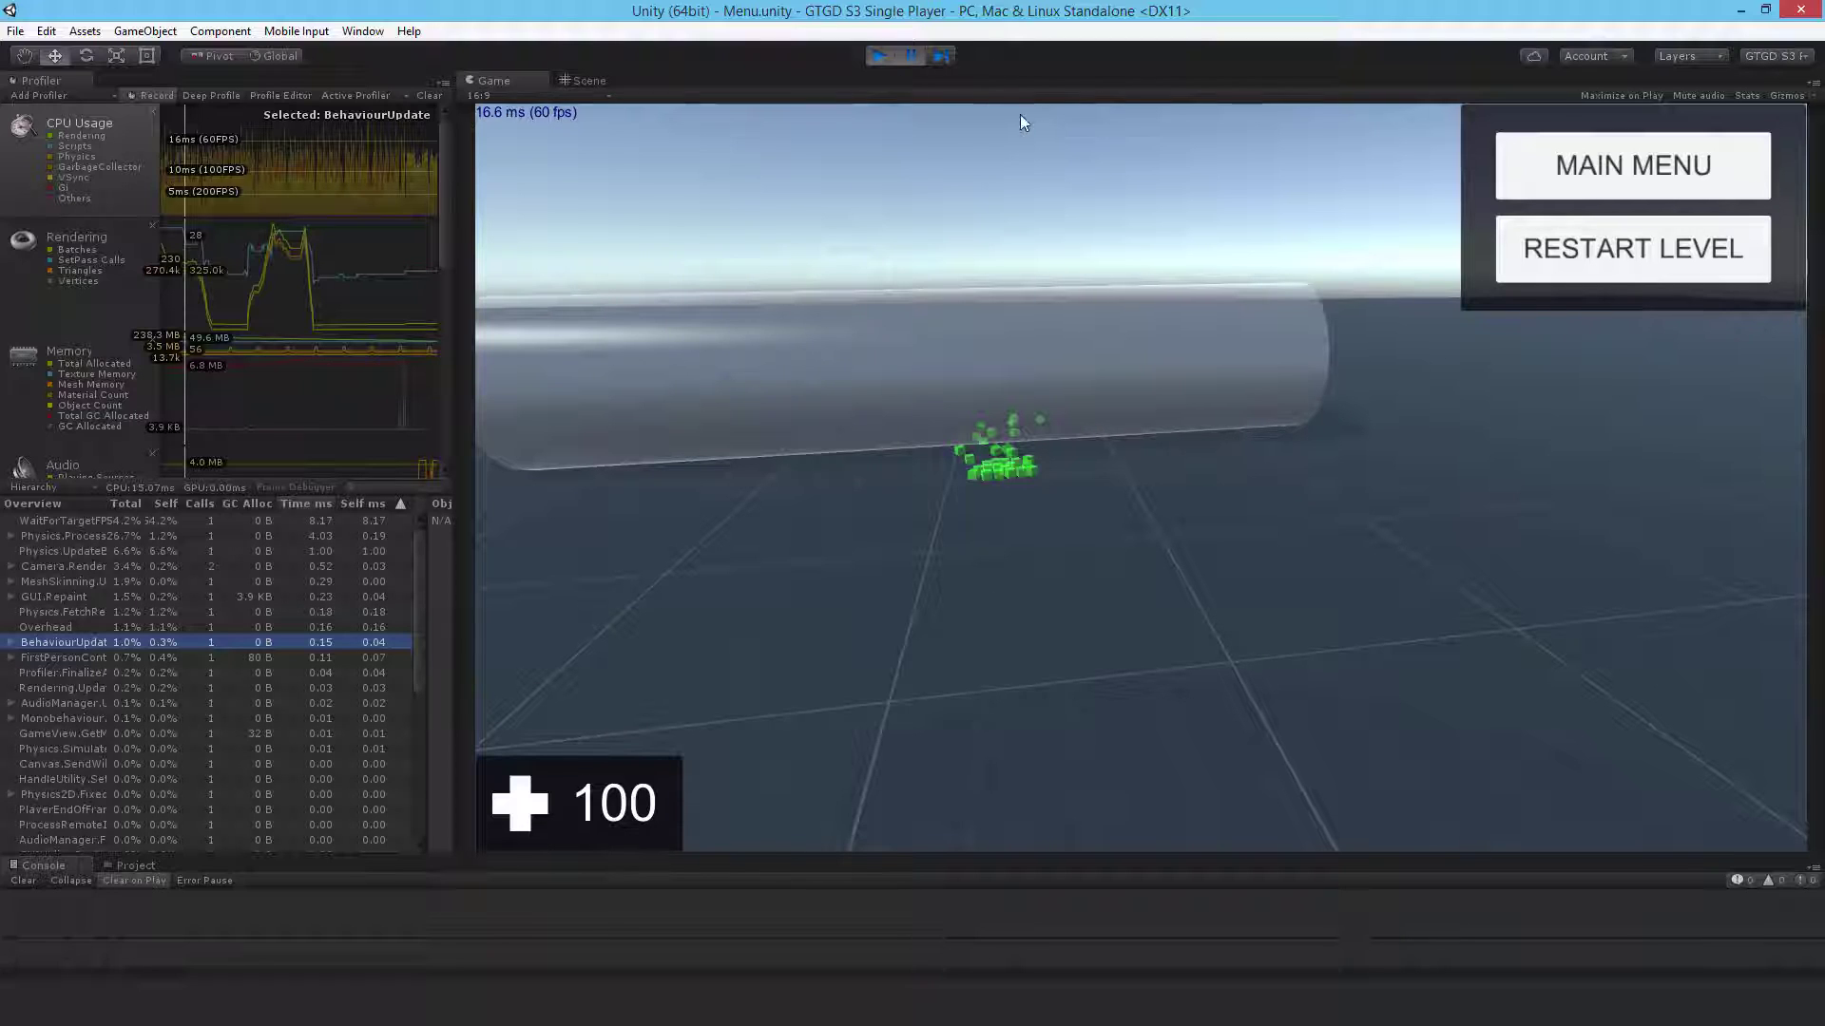
Return to the main menu, widen the Profiler, and start PLAY GAME.
left_click(1654, 180)
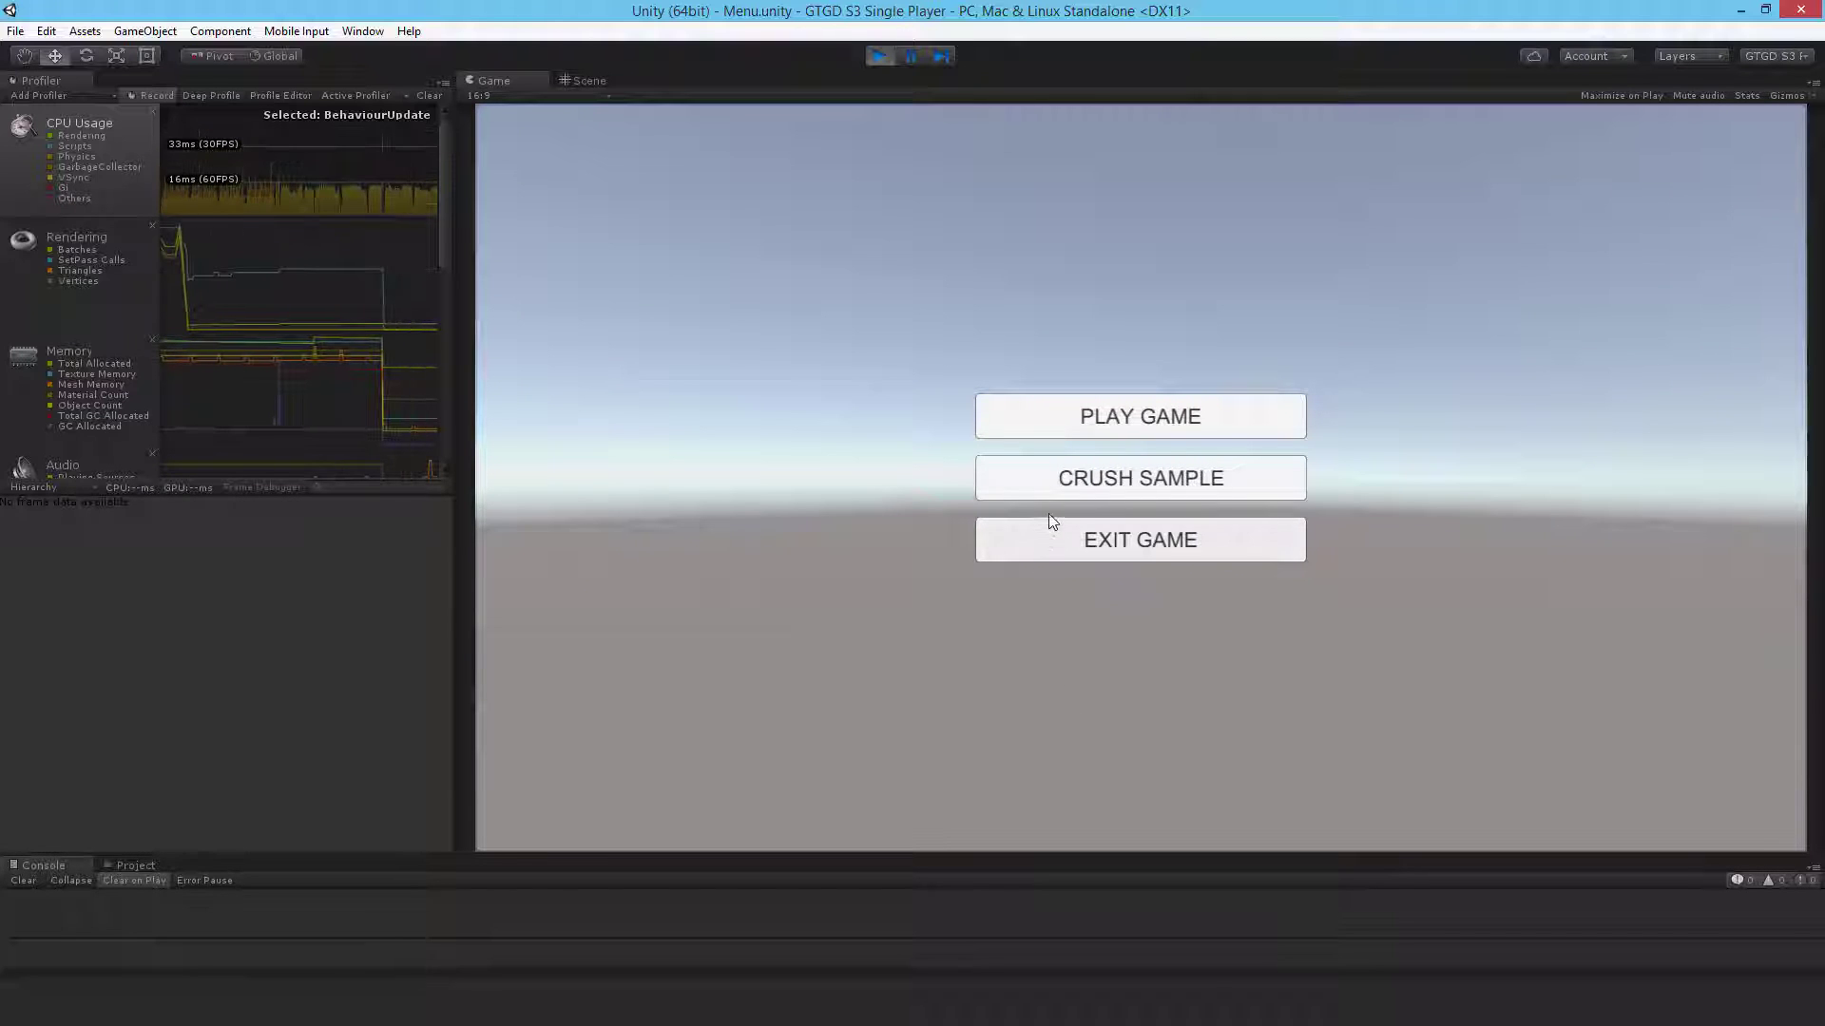
left_click_drag(452, 478, 613, 475)
left_click(1218, 436)
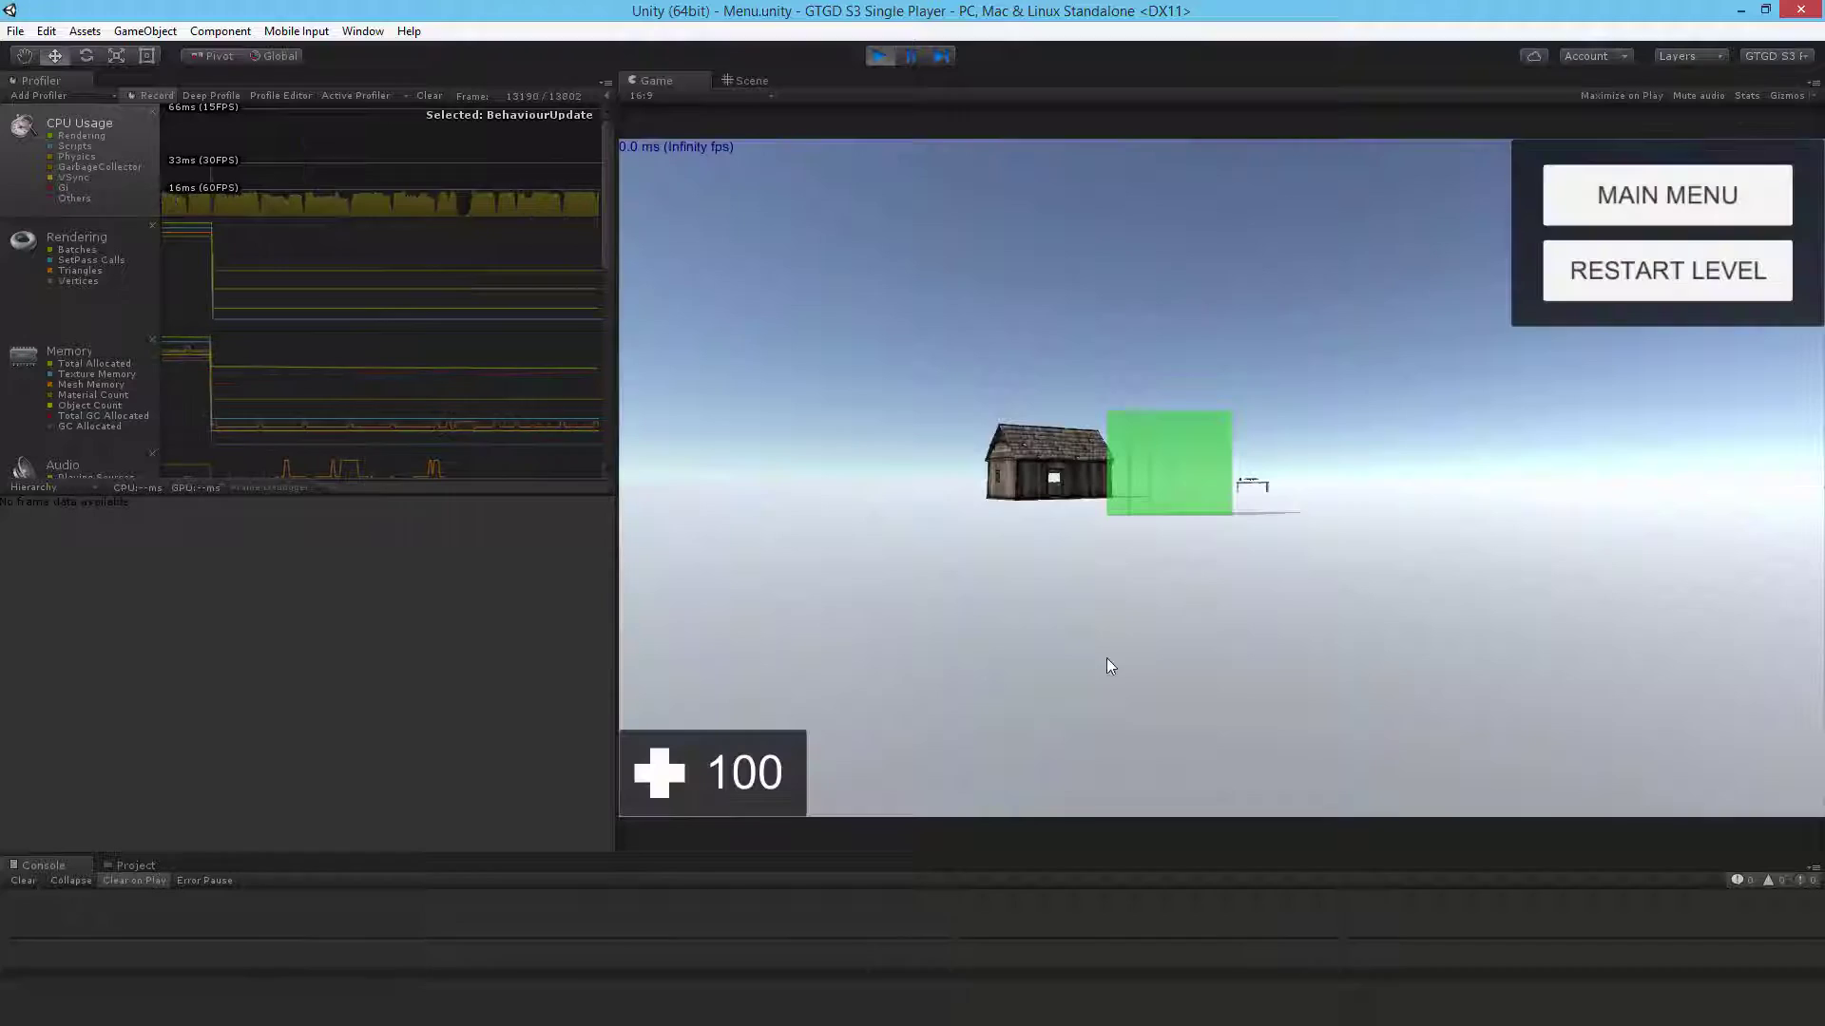
Walk toward the green box and house, retreat from the attackers and strafe toward the horde.
key("w")
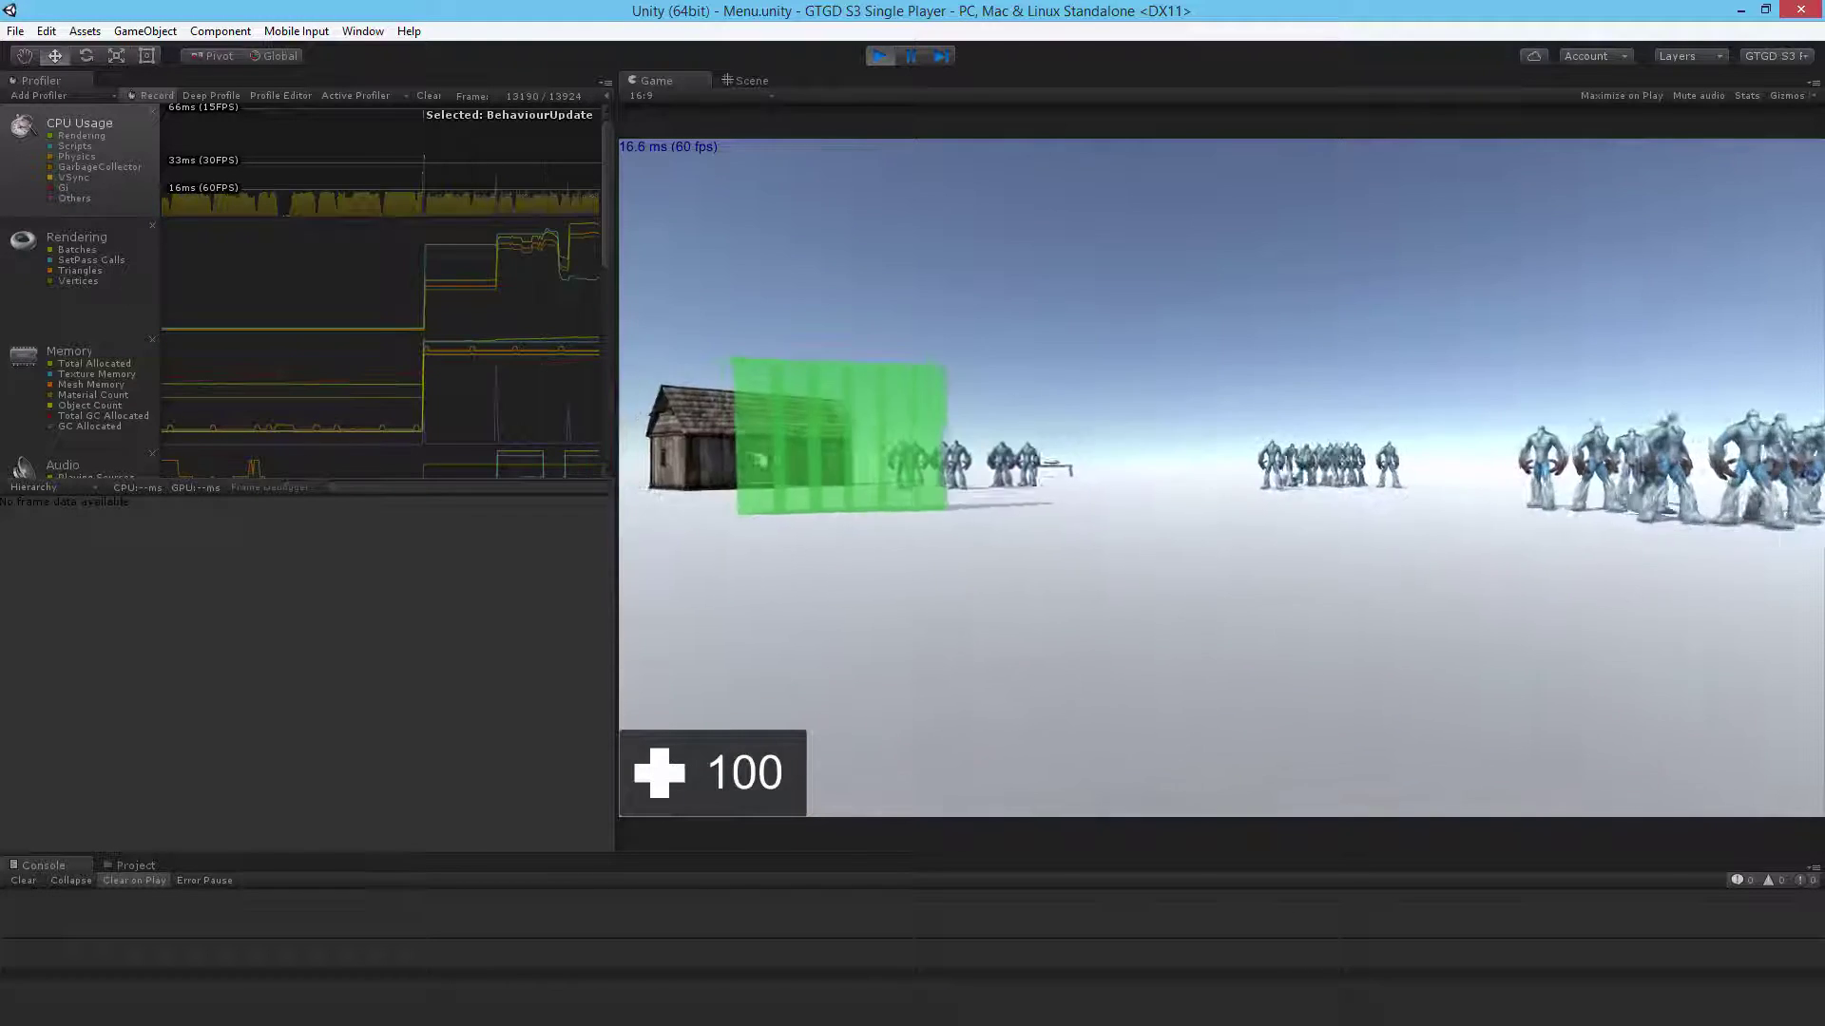
key("w")
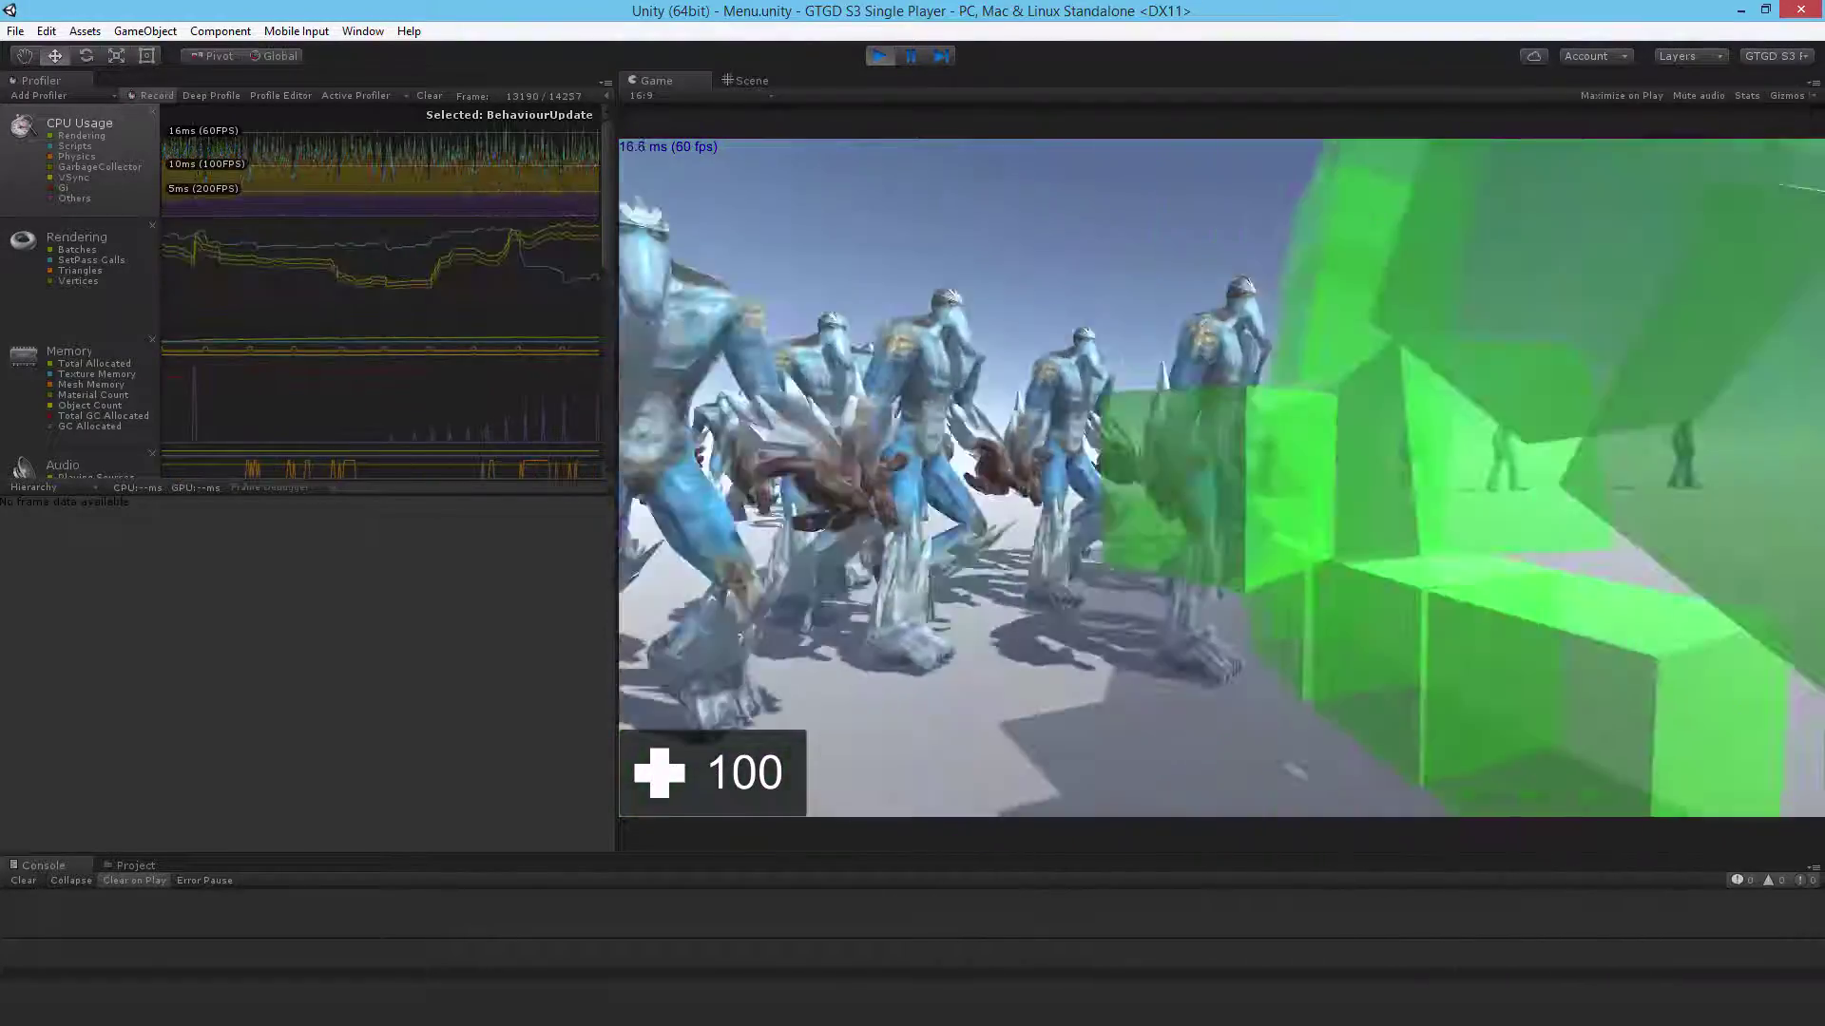
key("s")
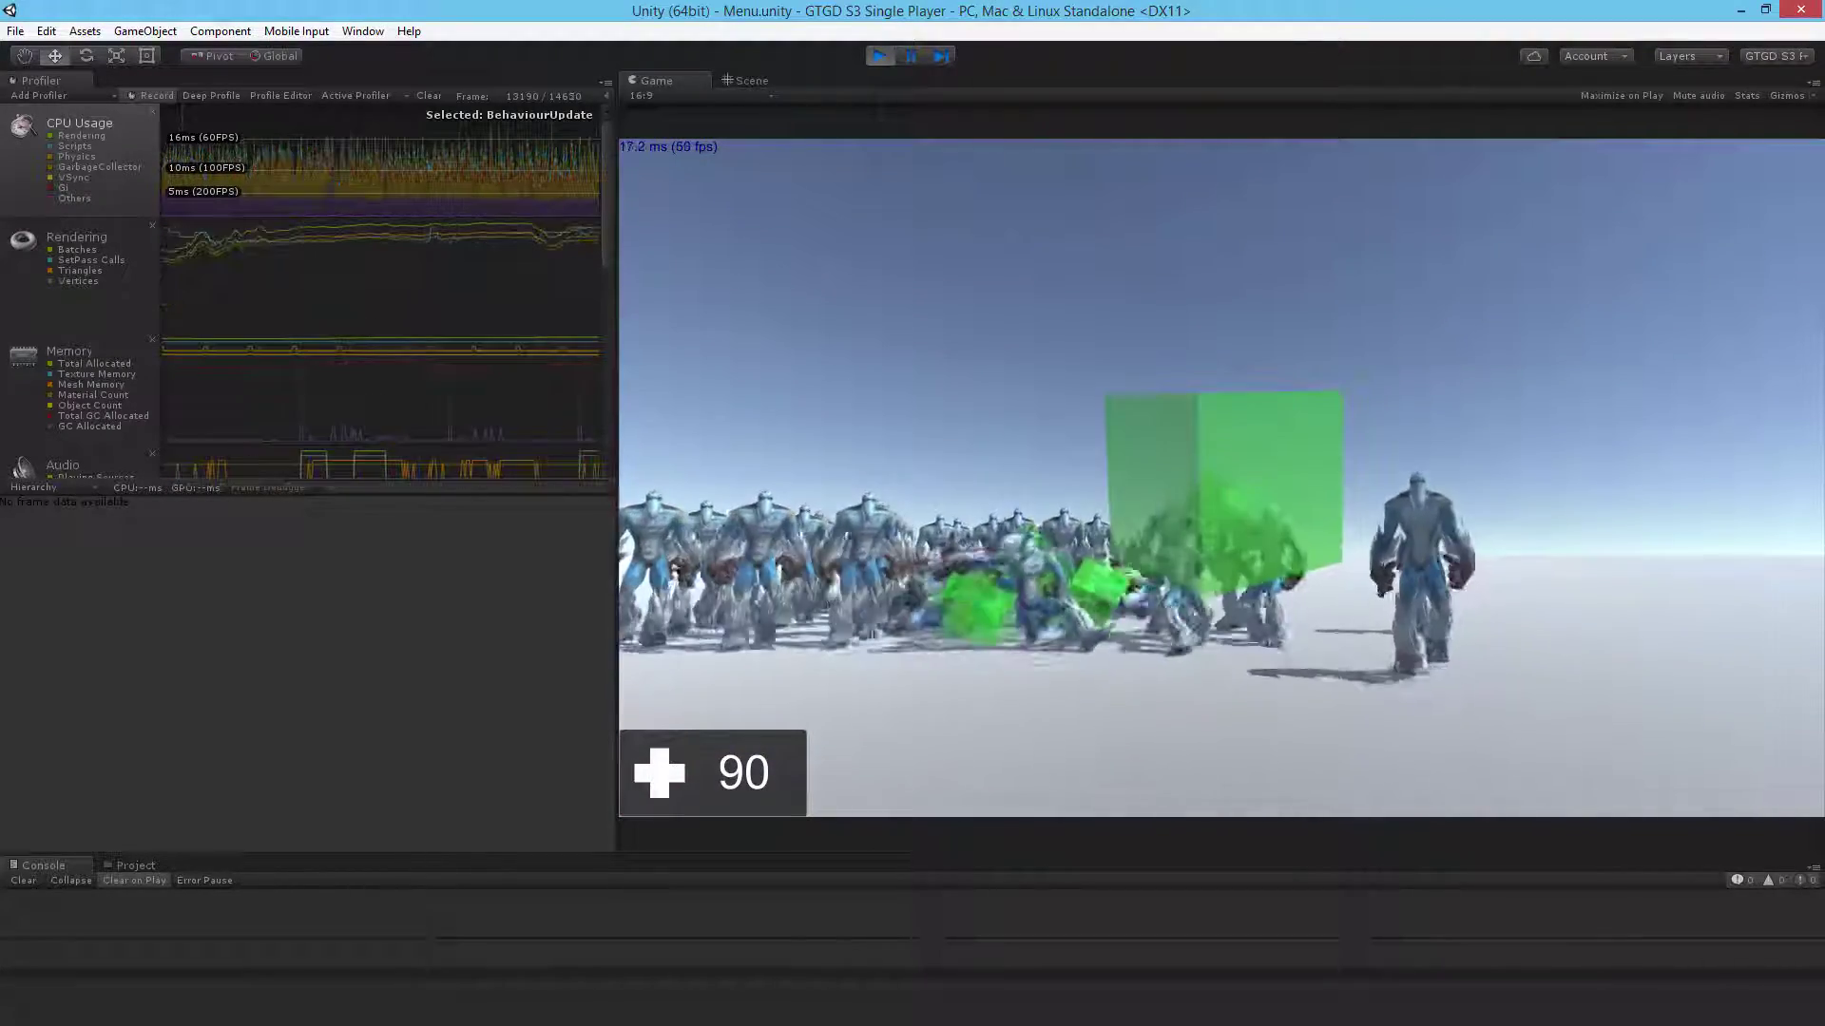
key("a")
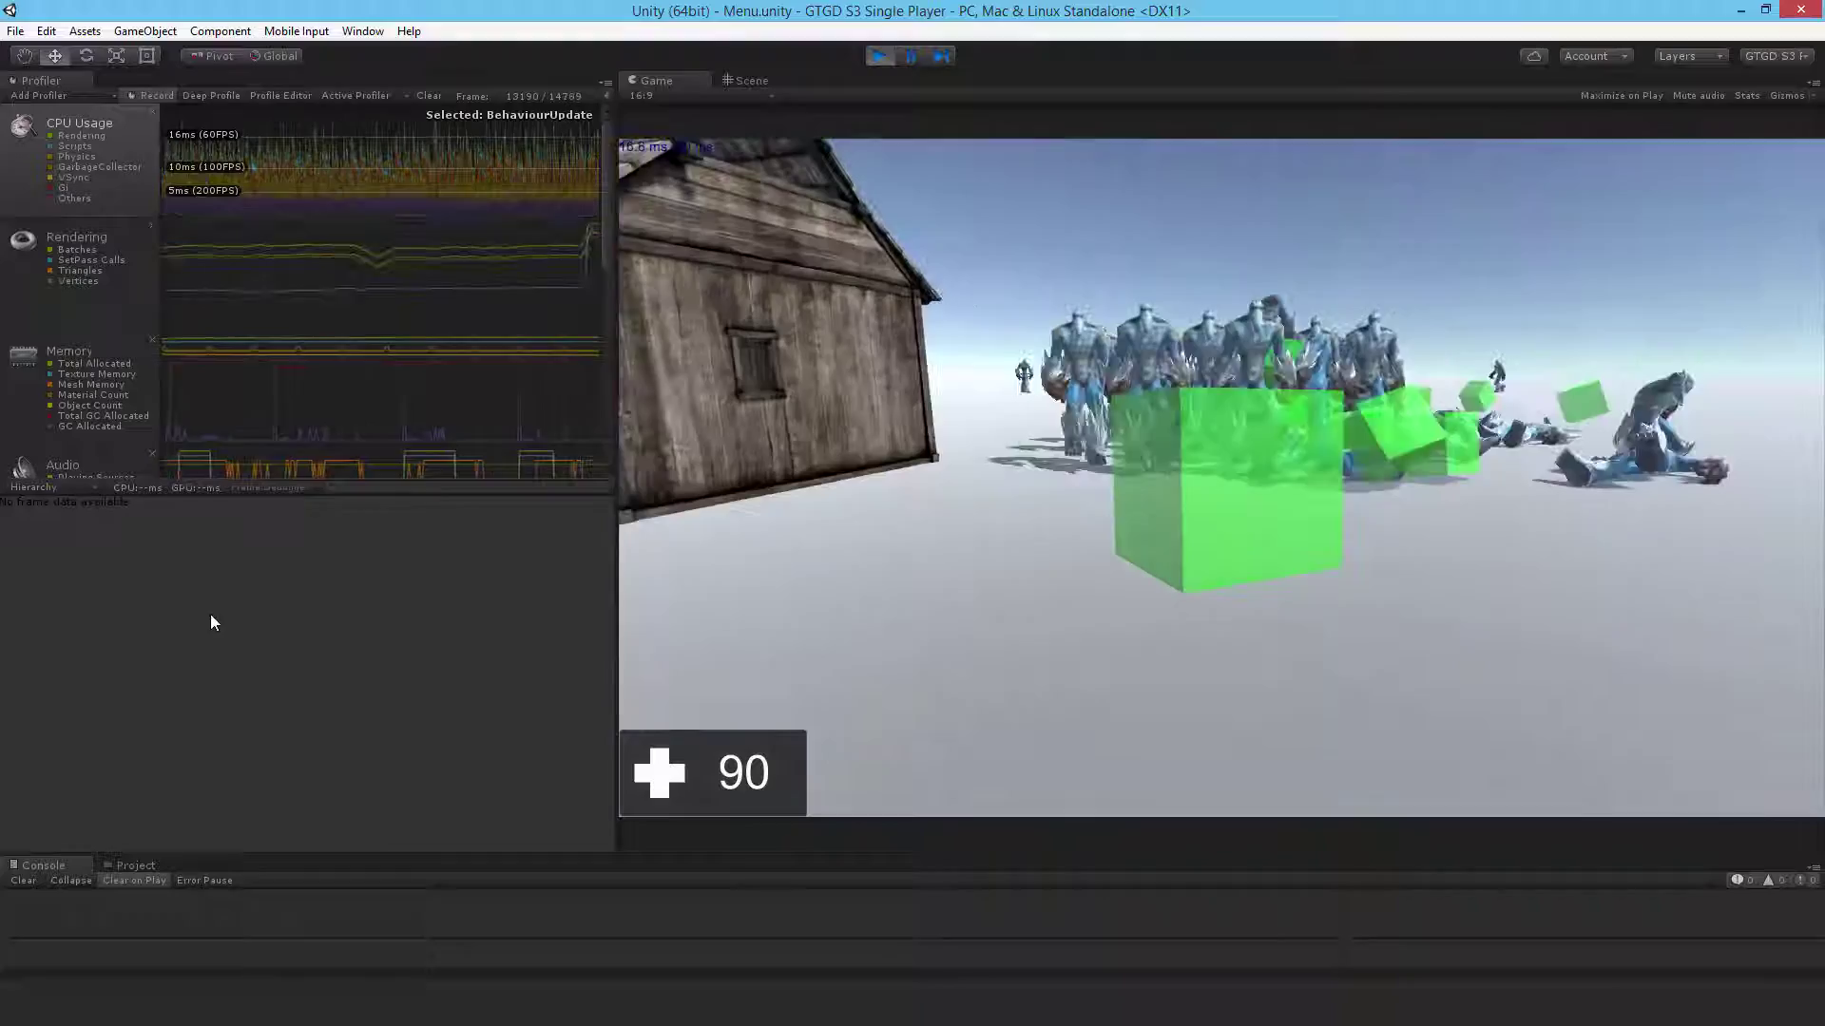
key("s")
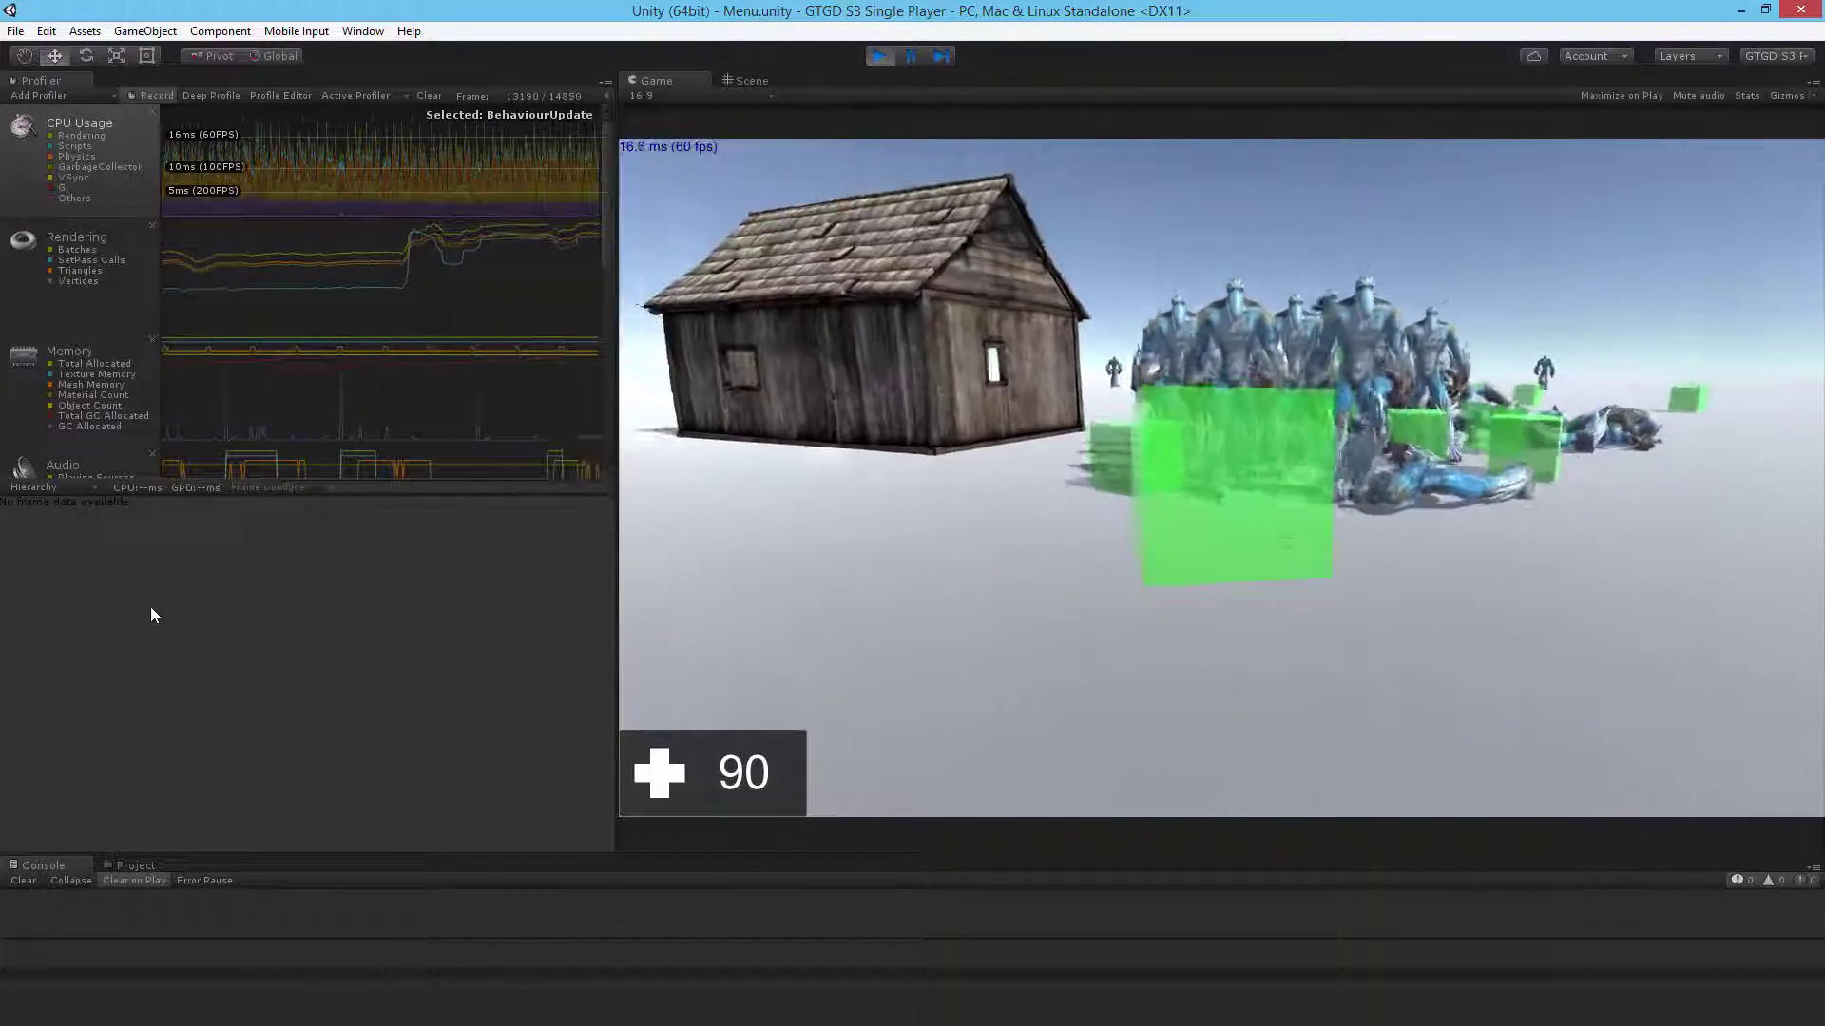
key("a")
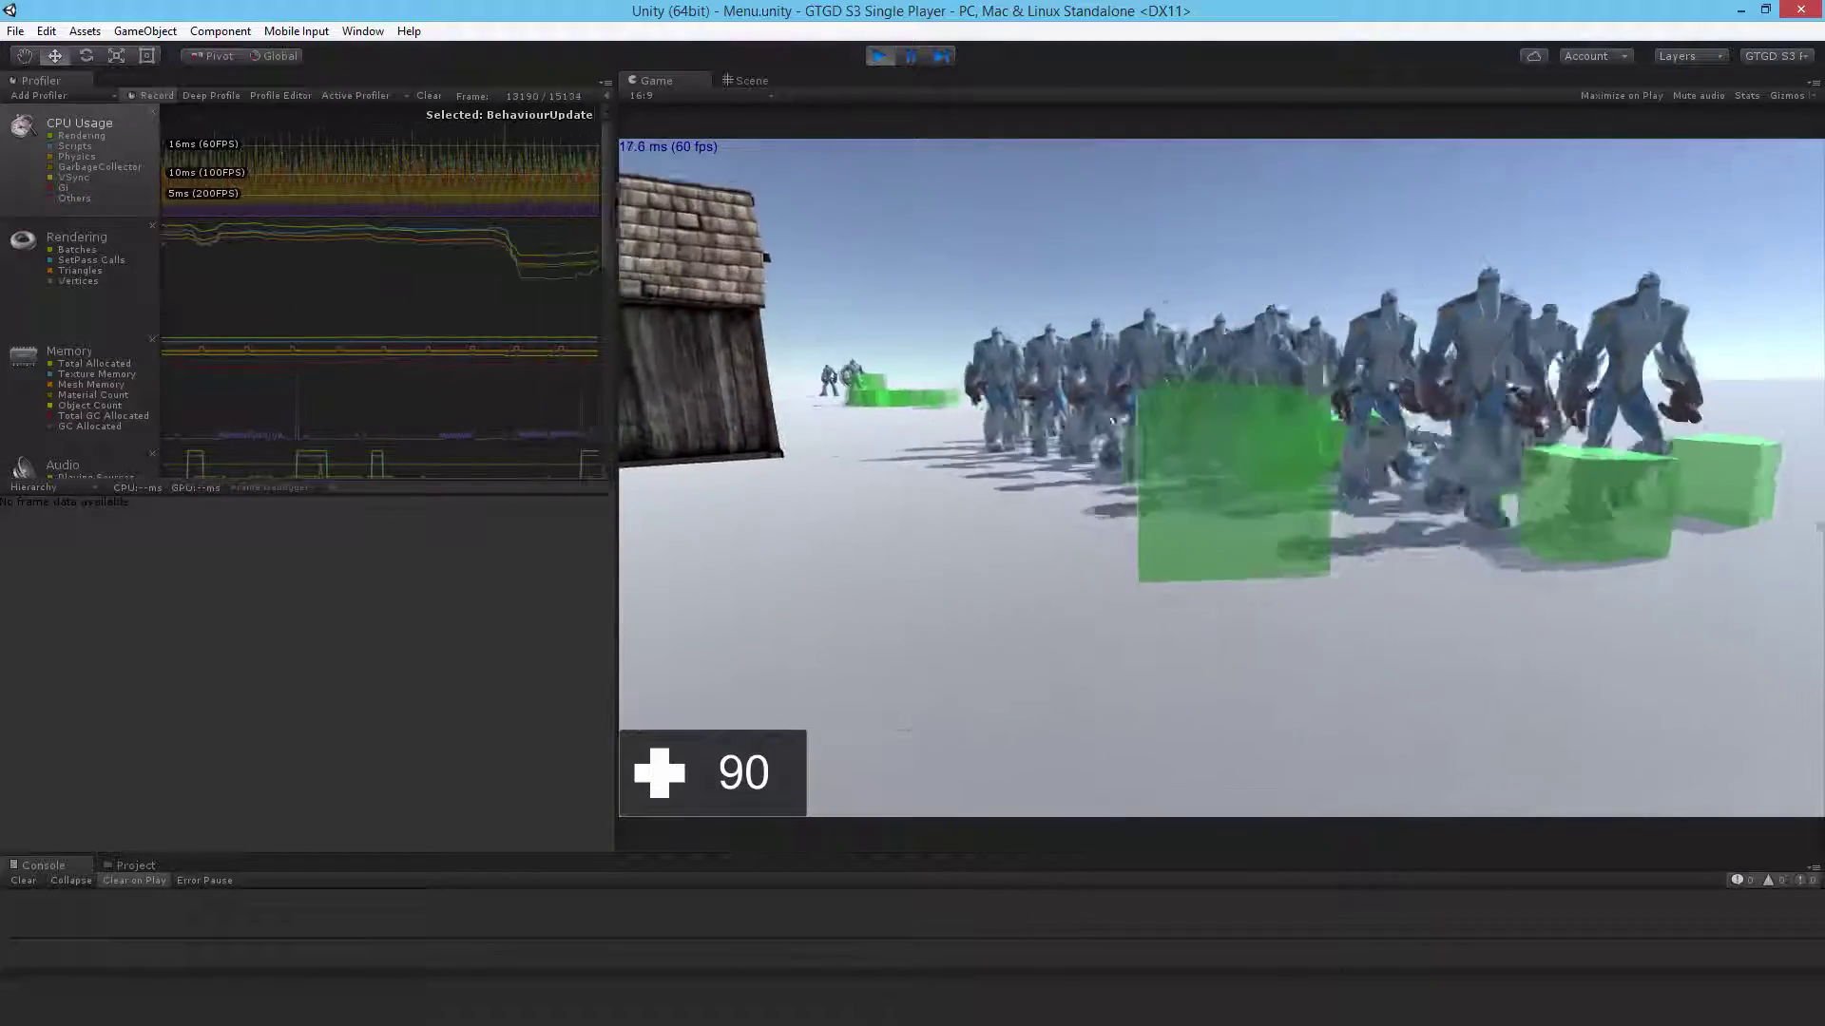
Maneuver past the house toward the zombie horde and throw the green block at them.
key("s")
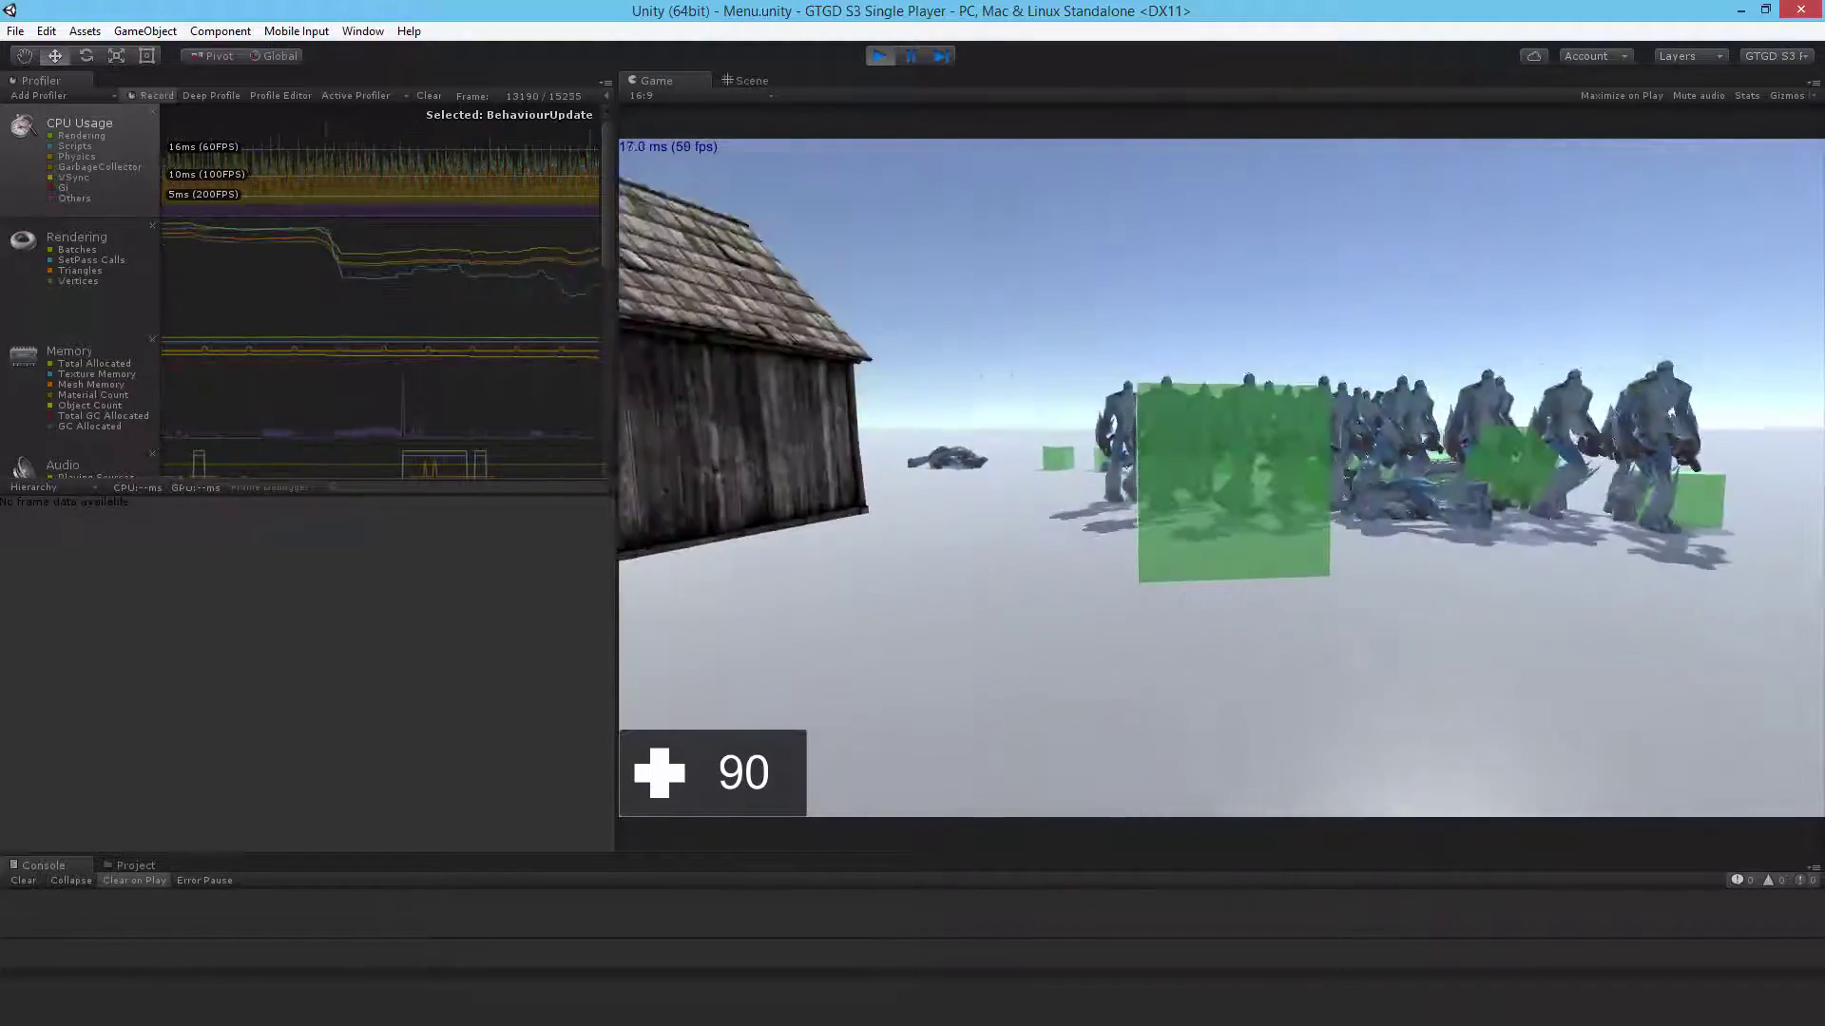
key("w")
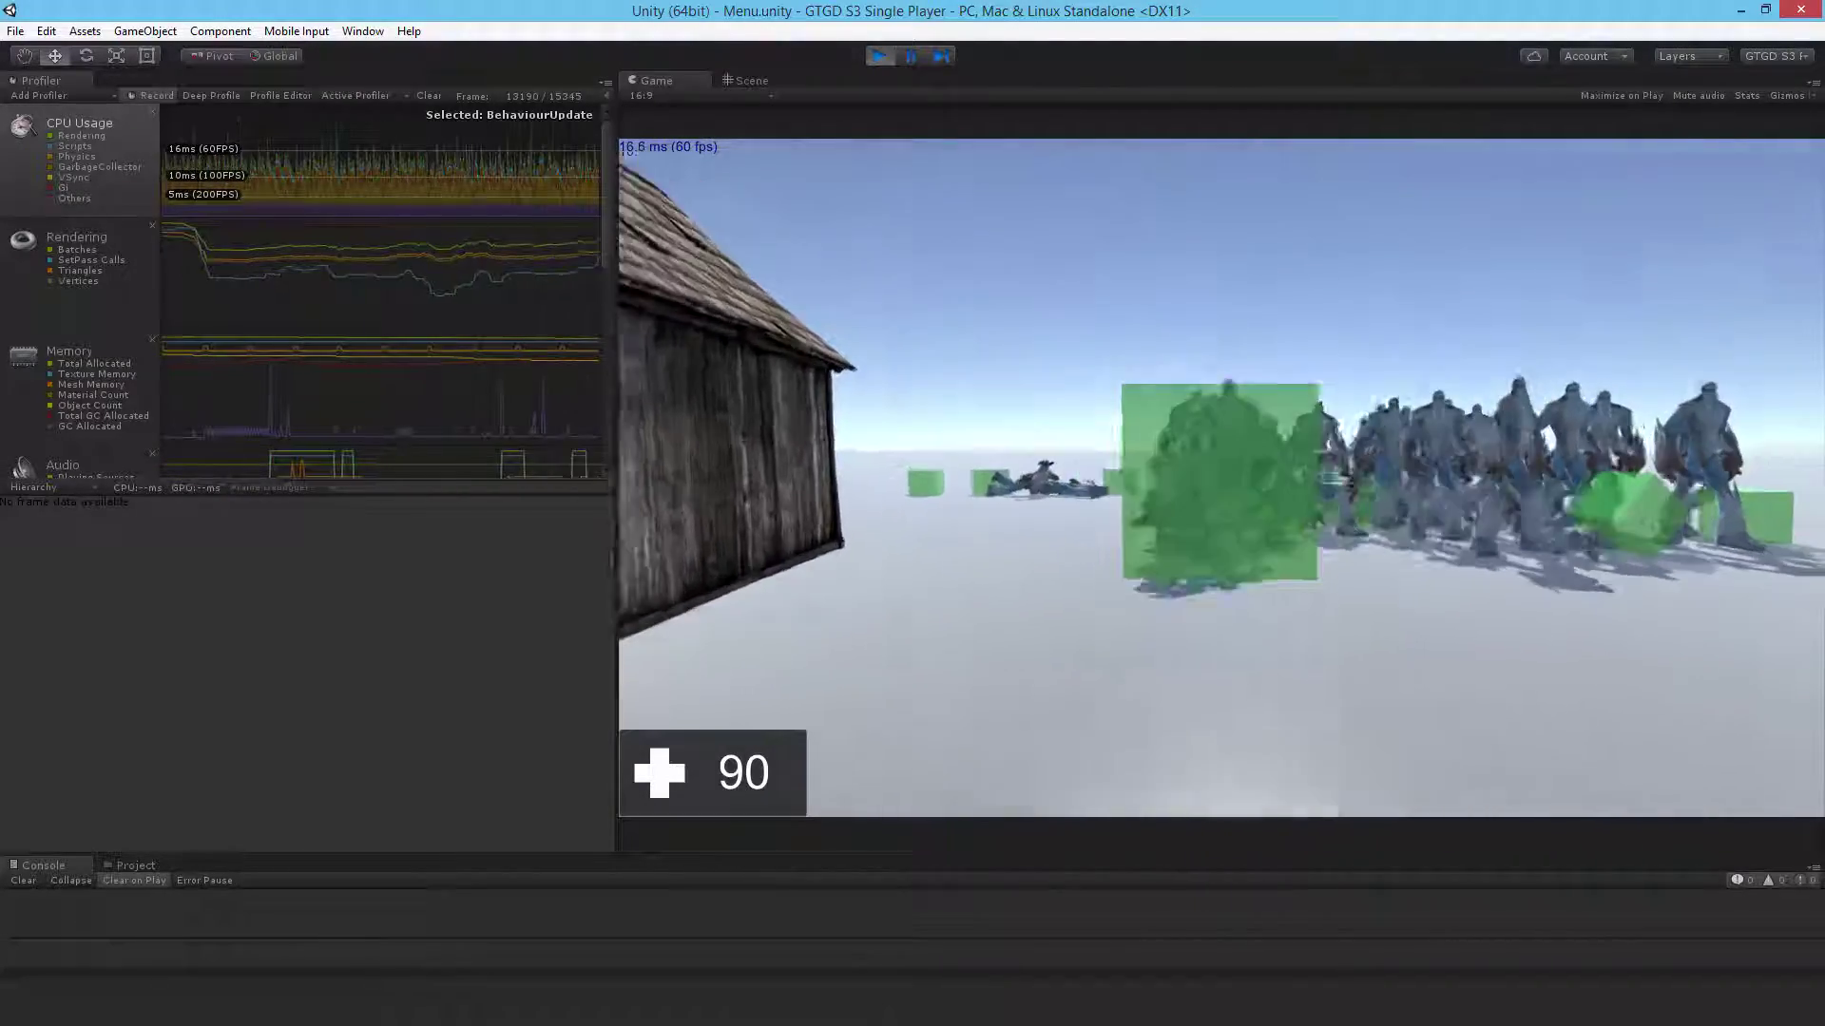
key("w")
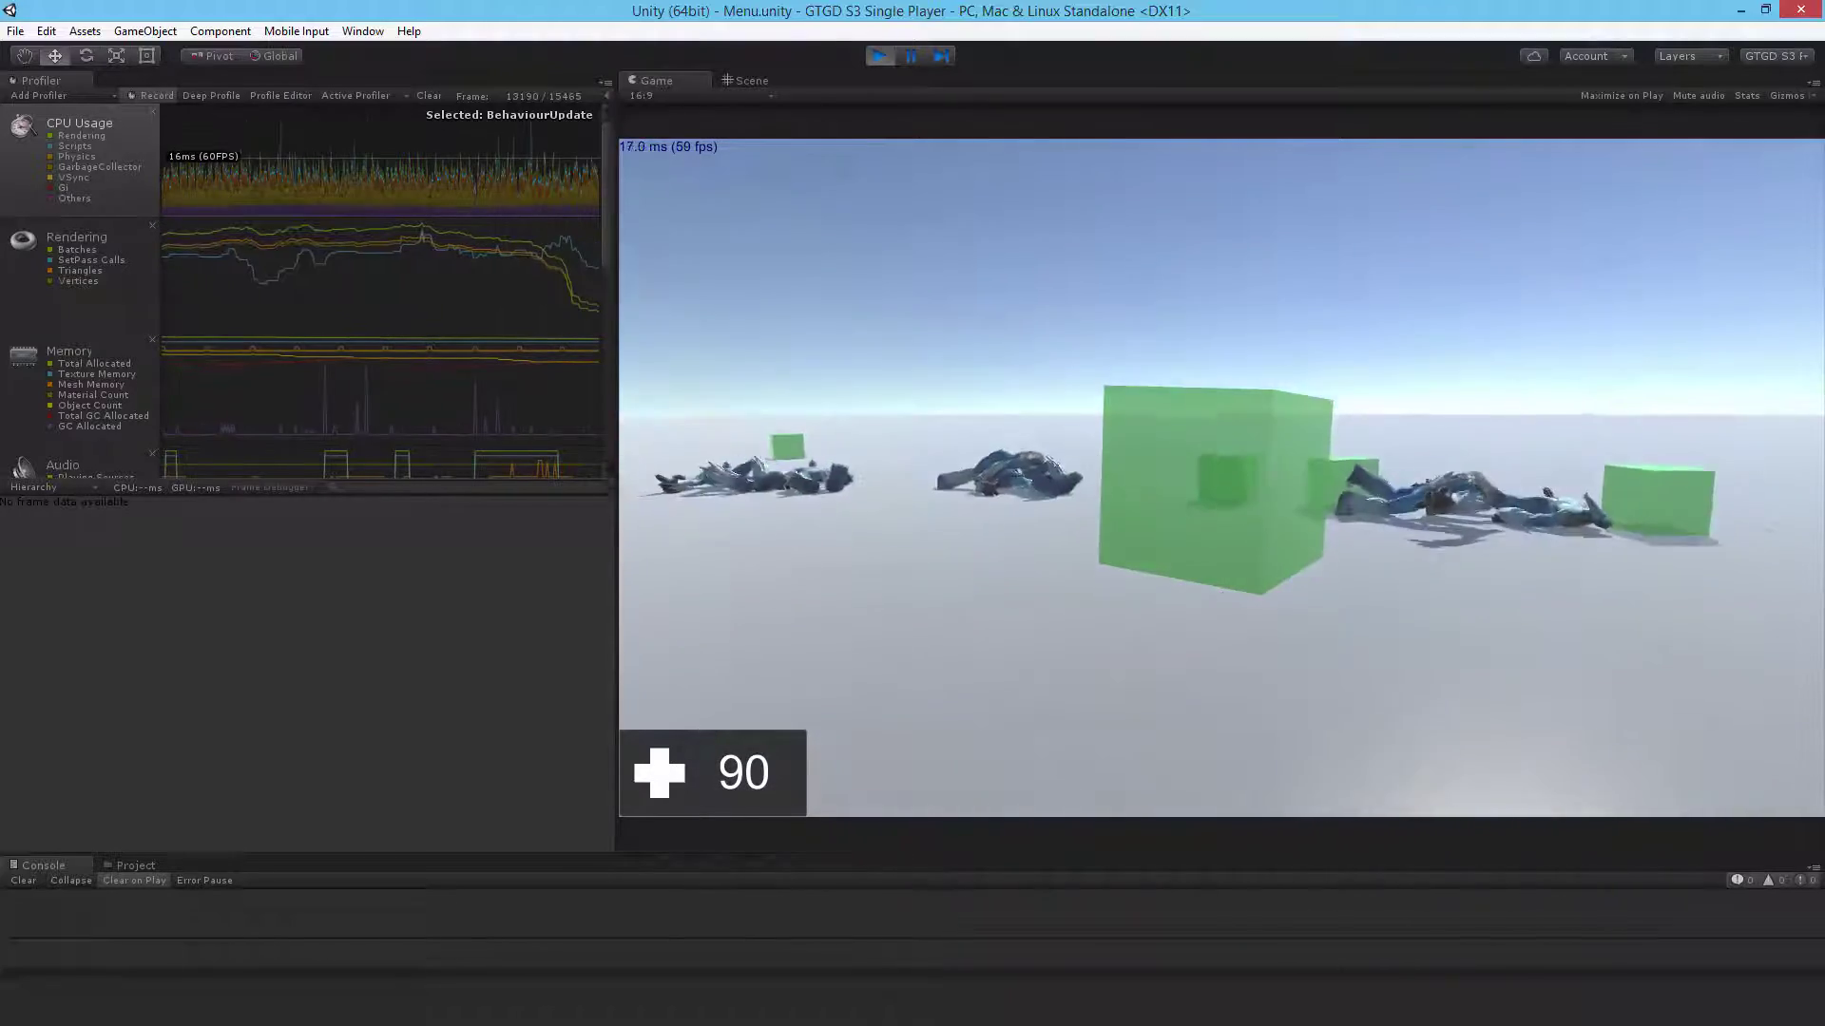
key("w")
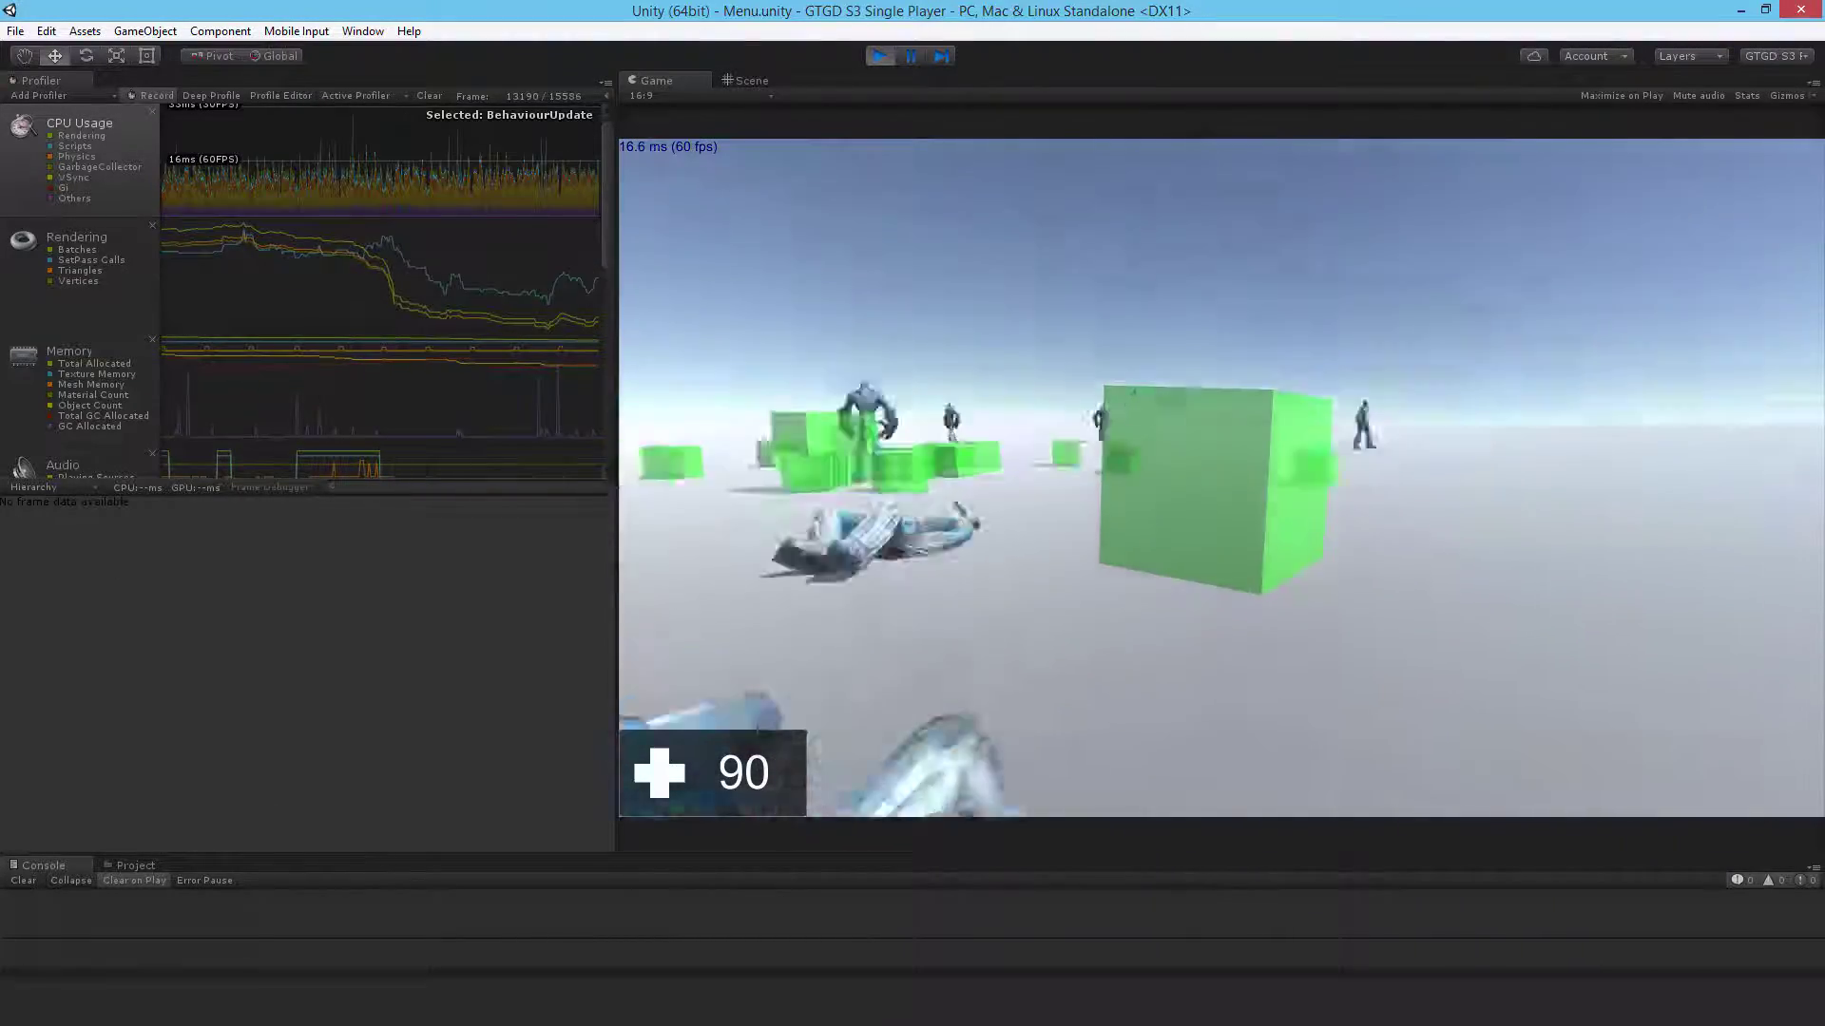
key("s")
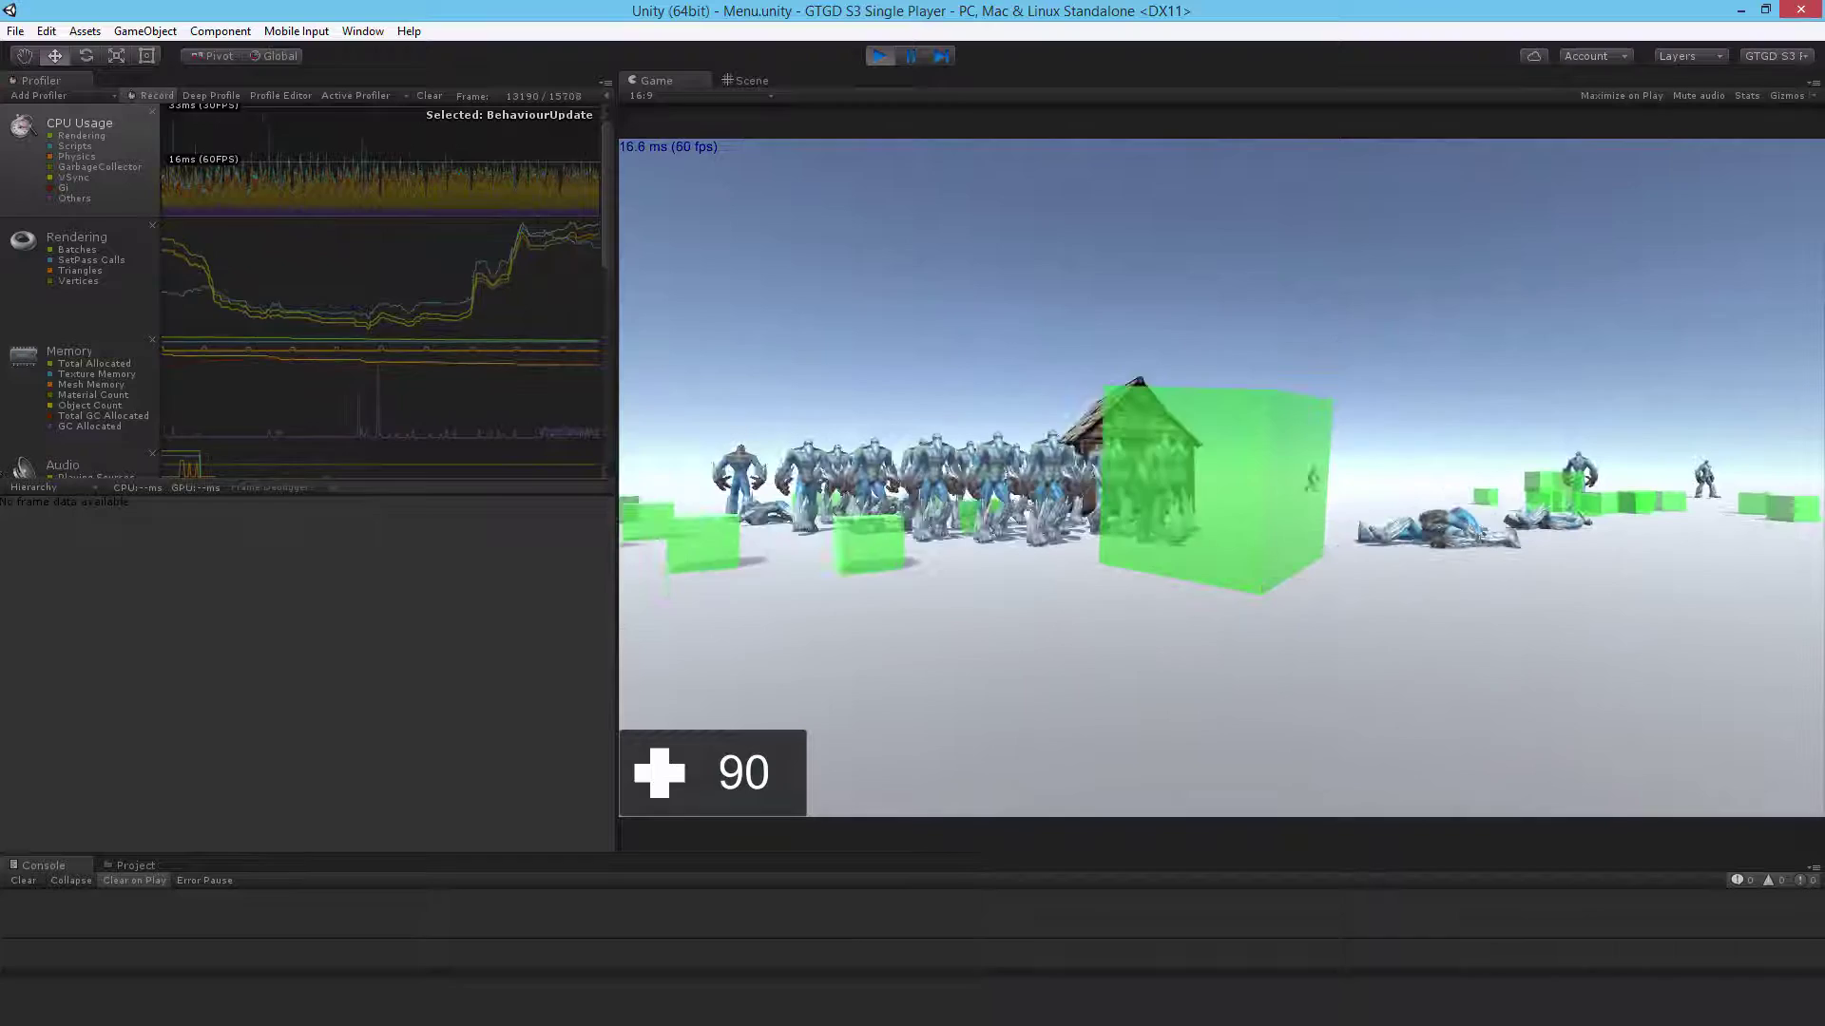
key("s")
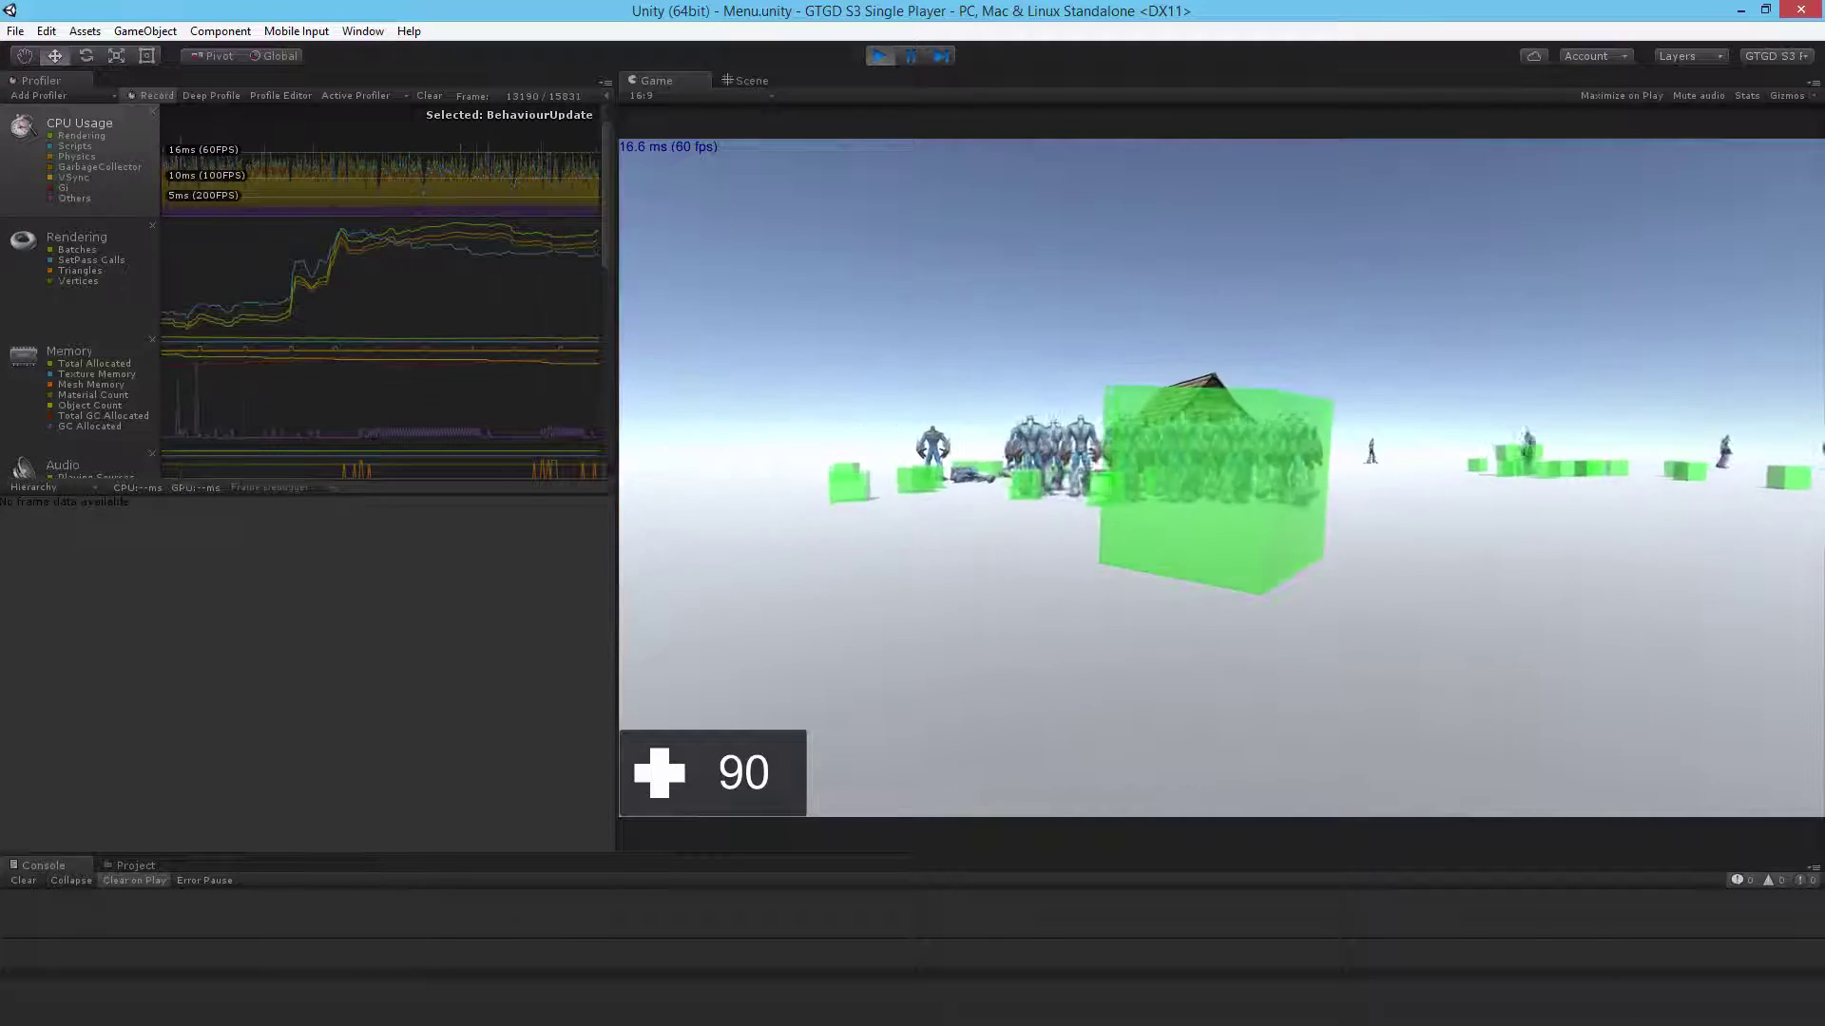
key("e")
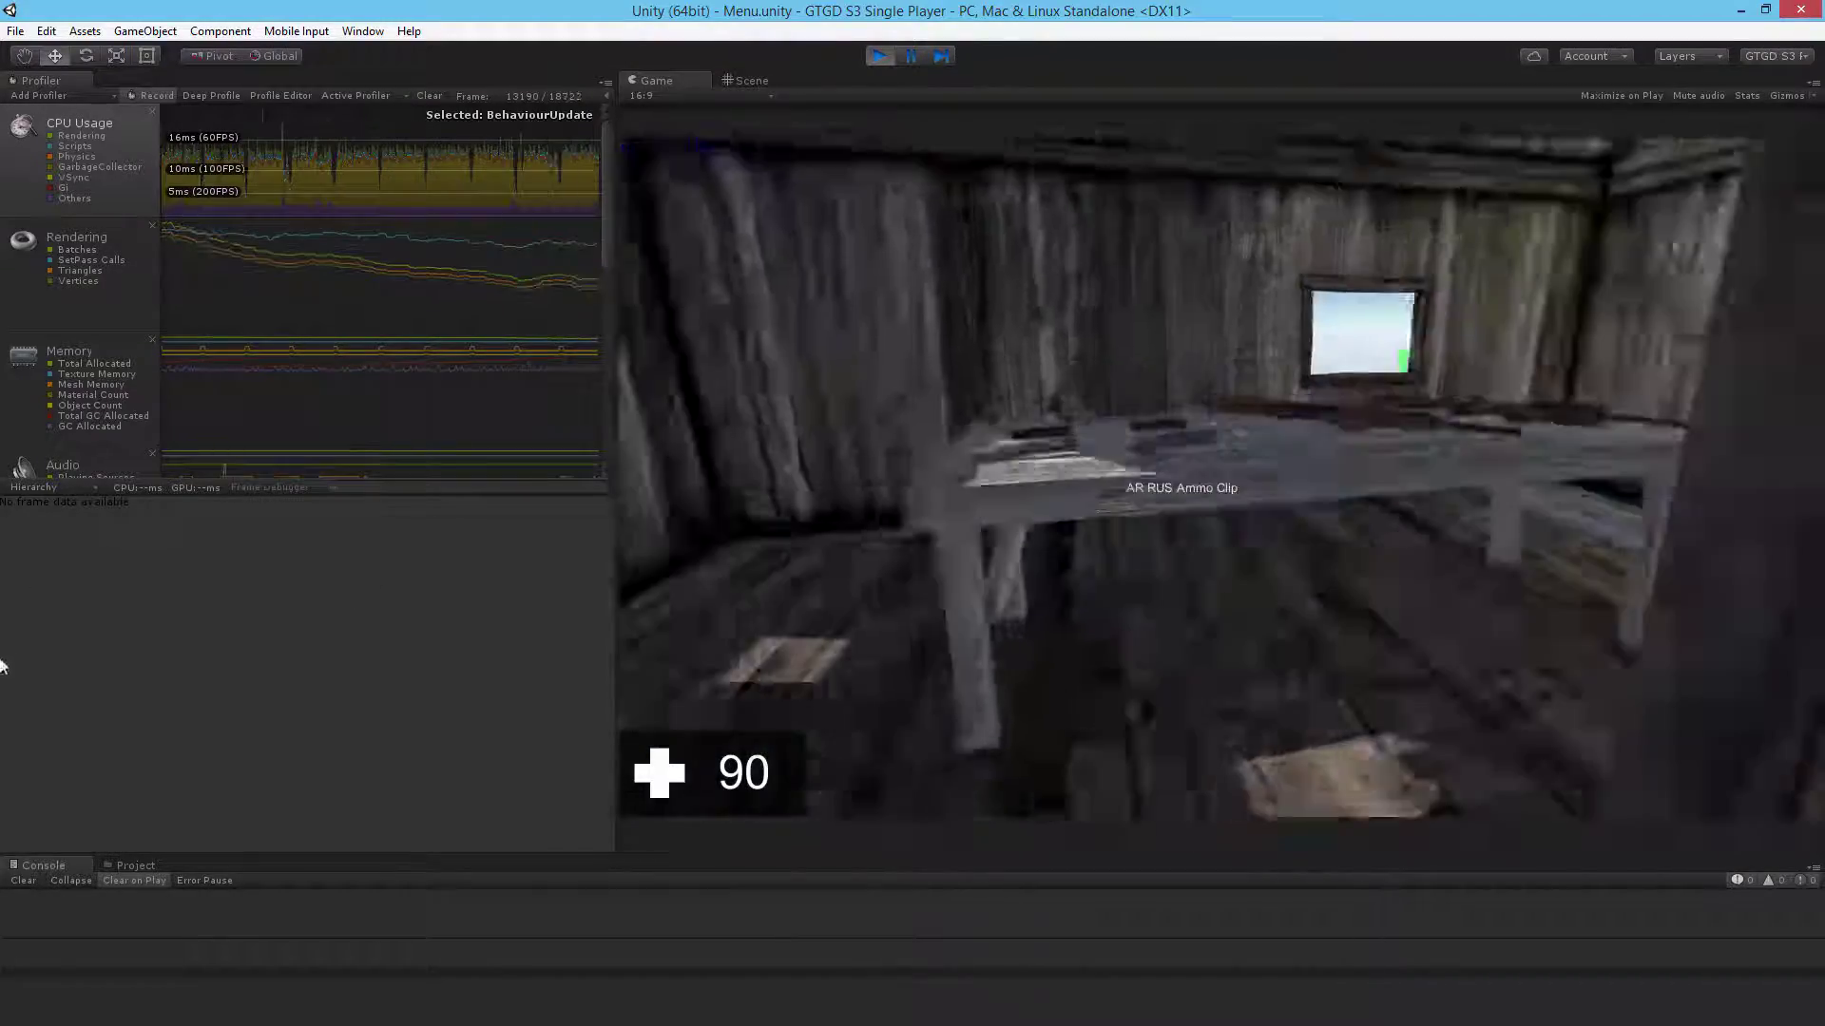
Head outside, fire three rifle shots at the enemy group and reload, then pause and pick a profiler frame.
key("s")
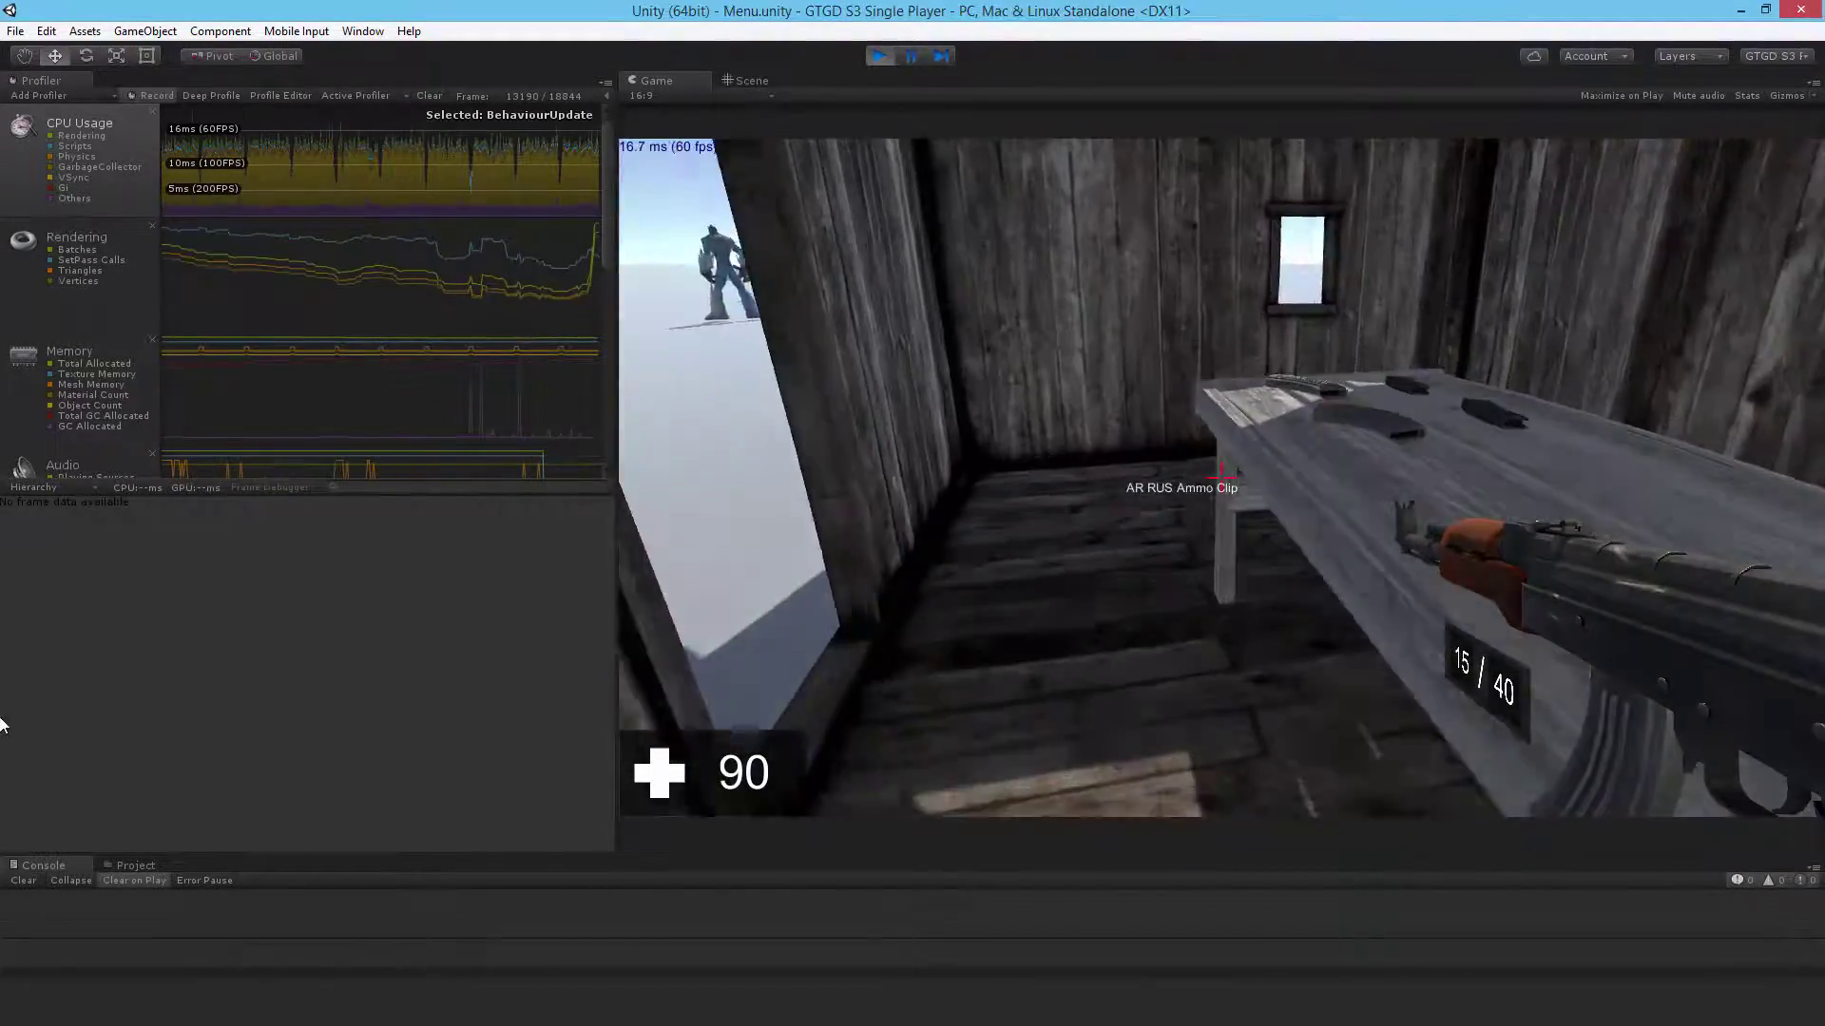
key("w")
left_click(1221, 478)
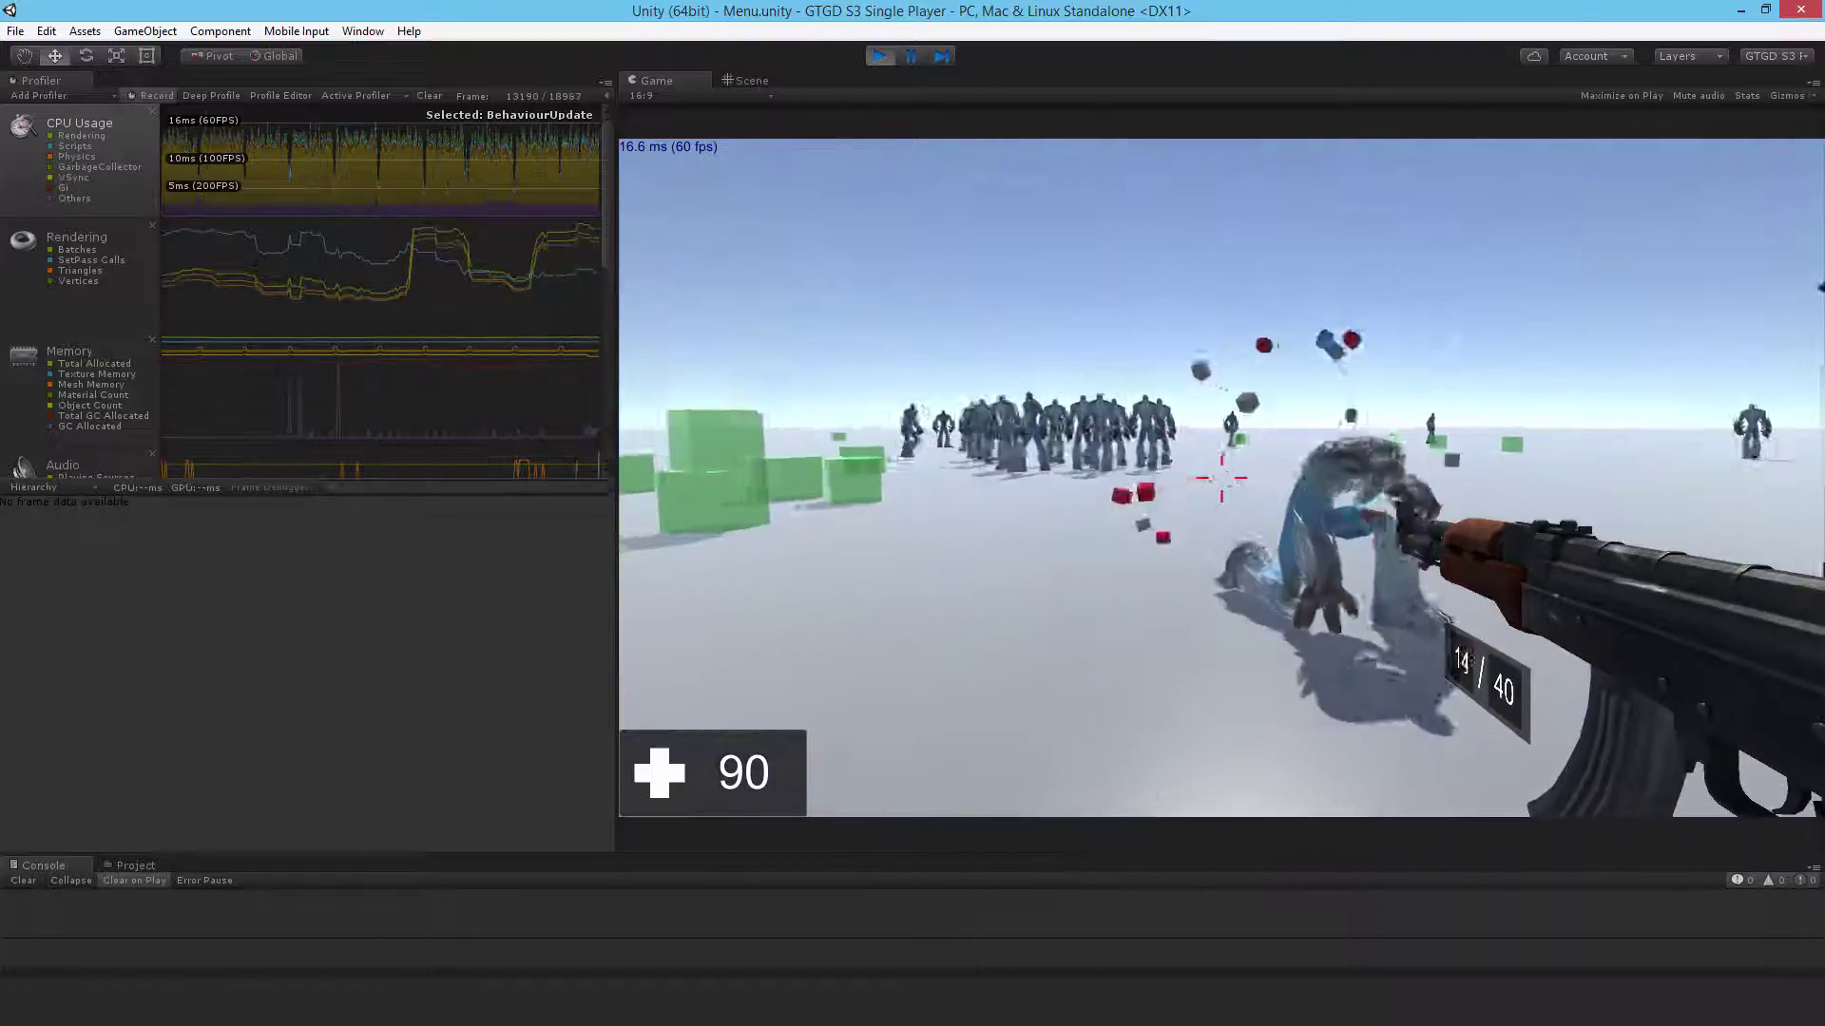
left_click(1221, 478)
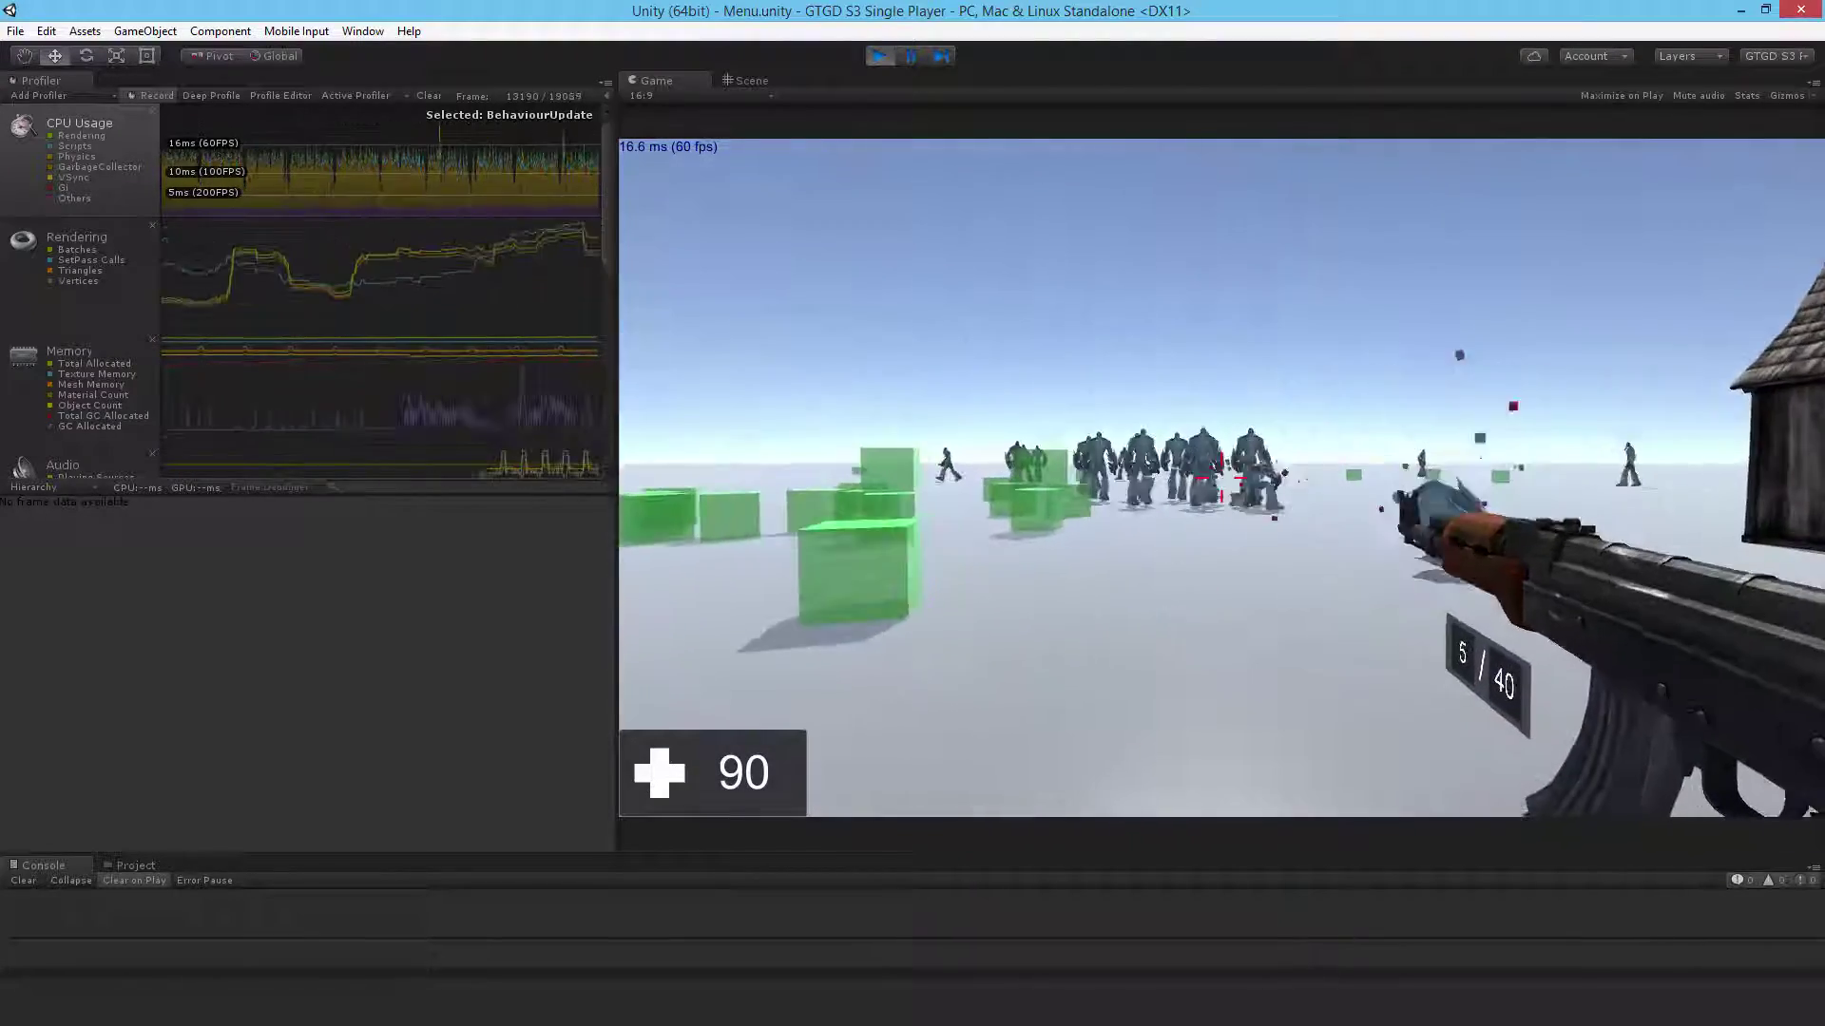
left_click(1221, 478)
key("r")
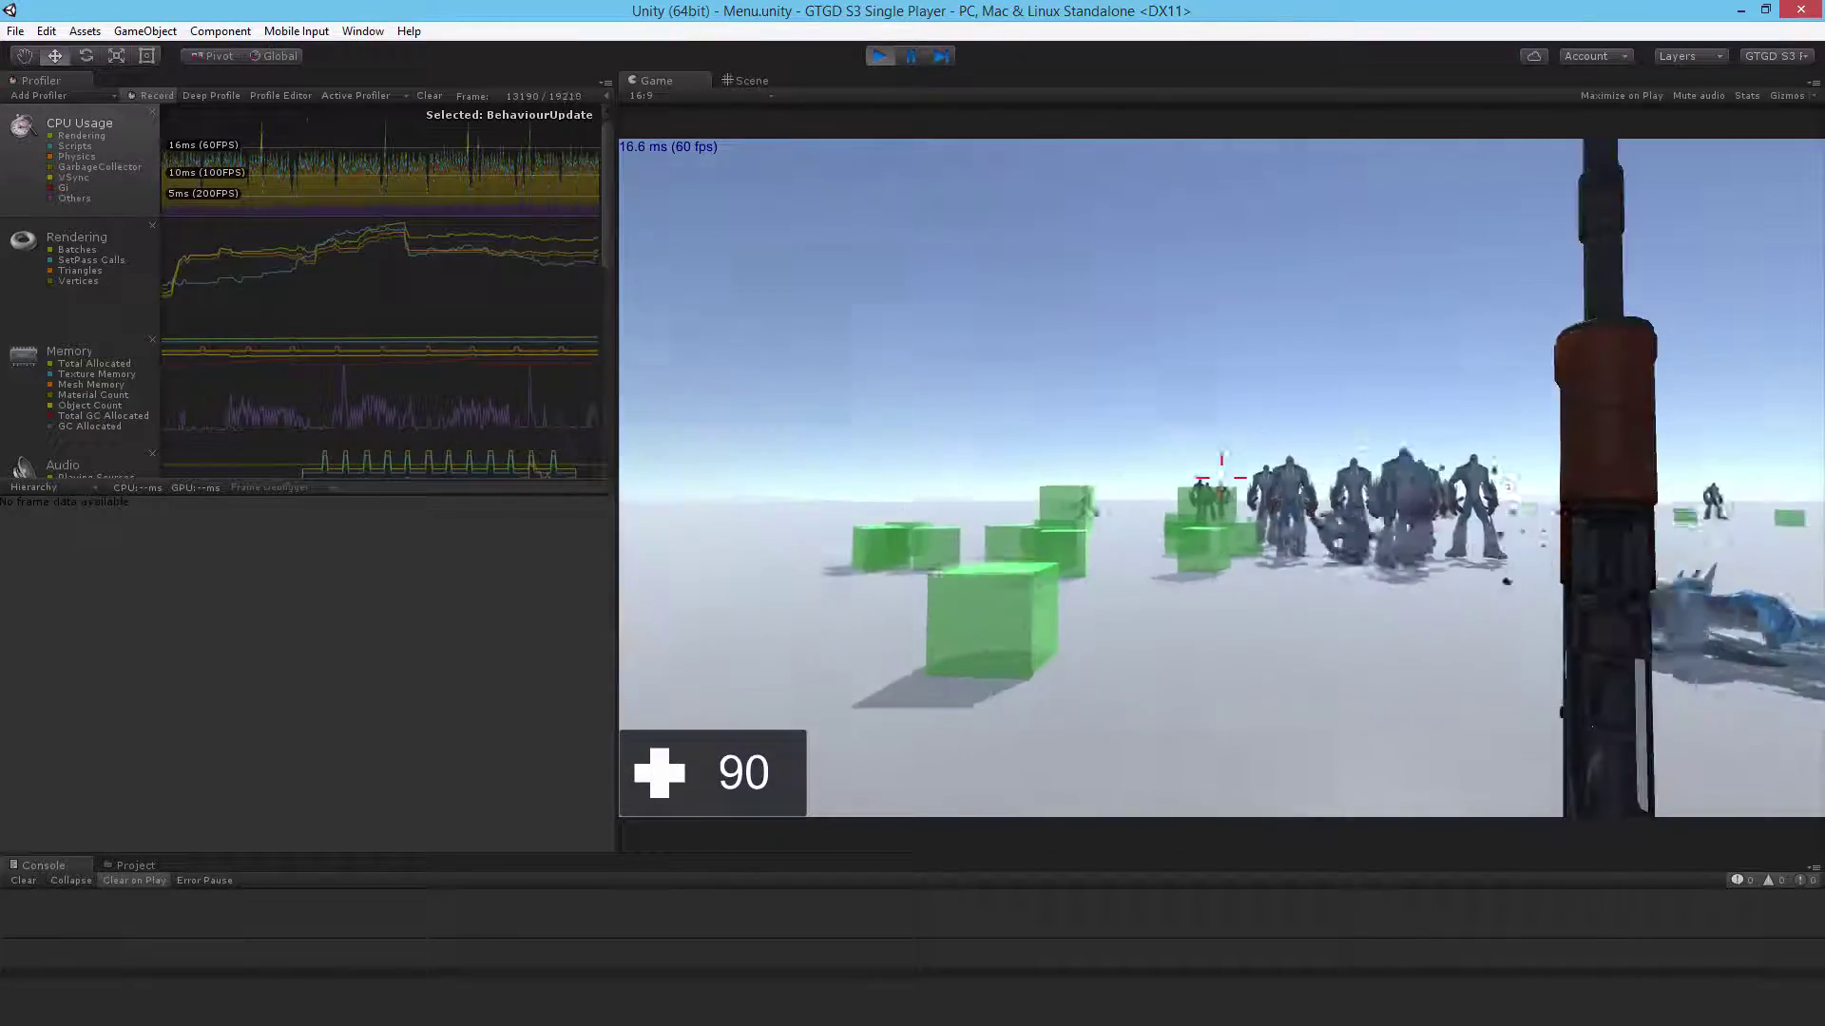
key("Escape")
left_click(214, 232)
Widen the Profiler and move the inspected CPU frame to 19064.
left_click(275, 183)
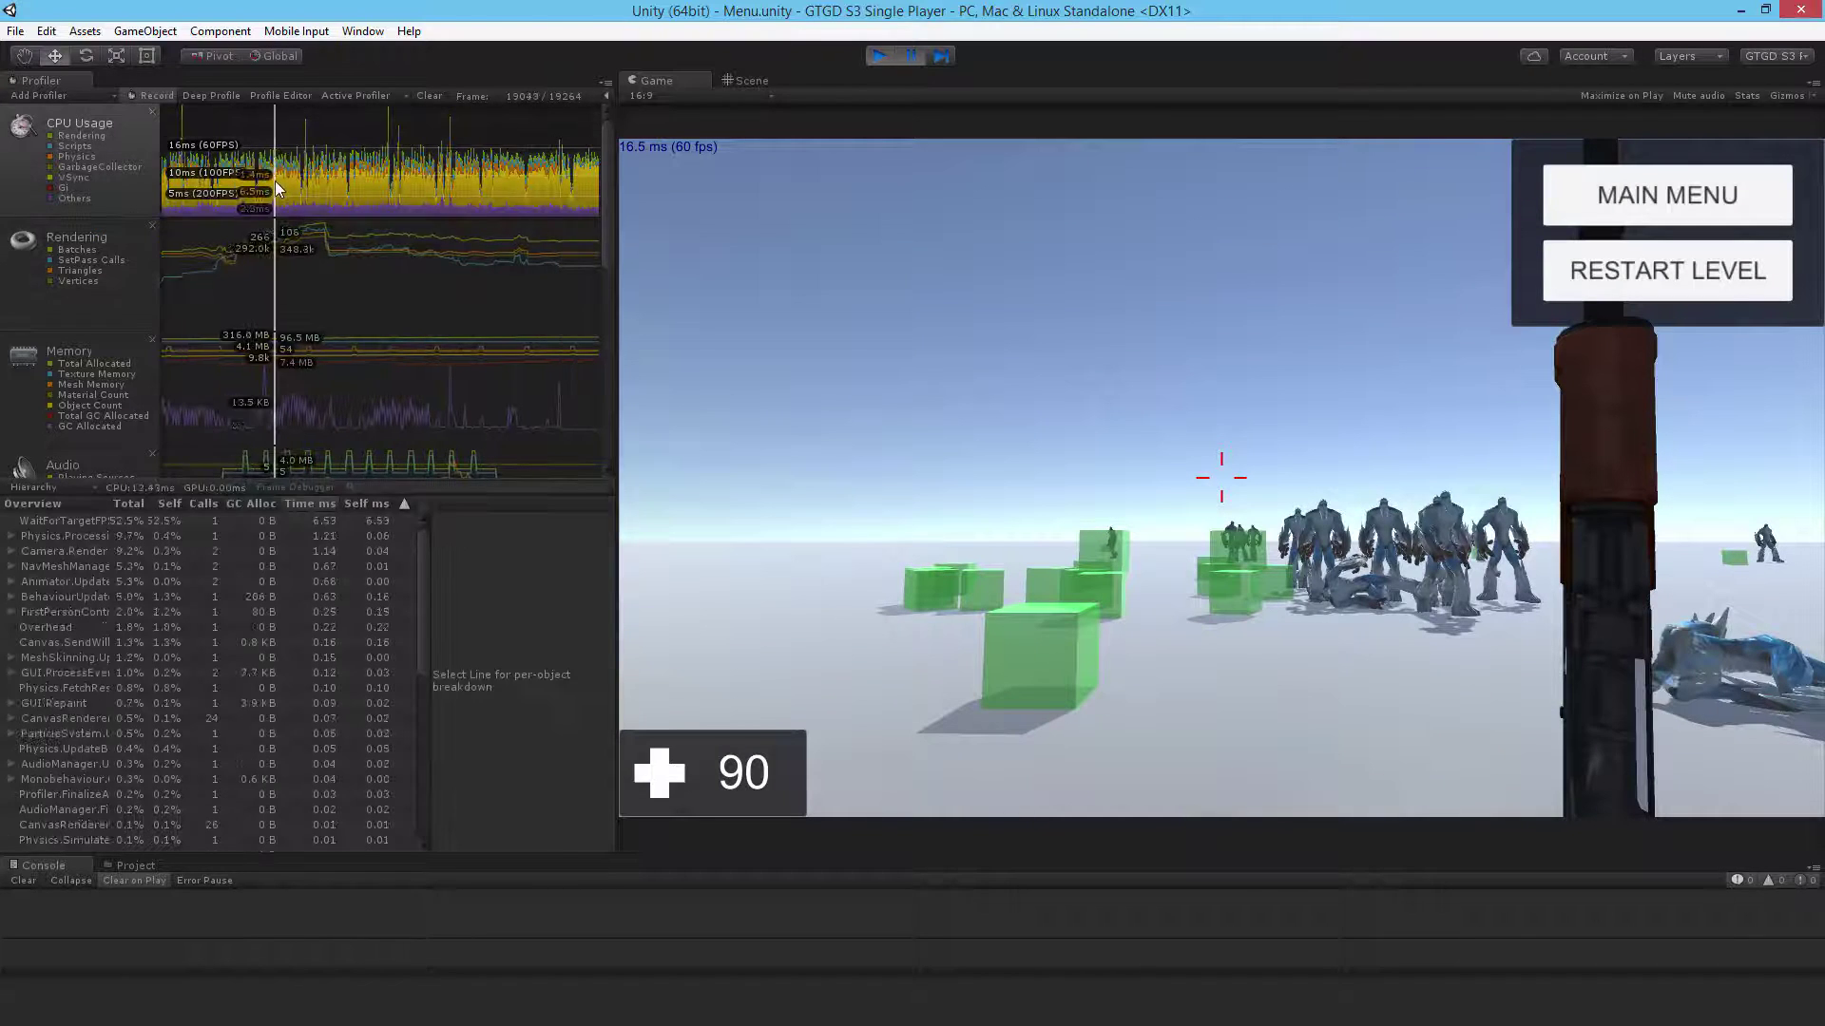
mouse_move(276, 188)
left_mouse_down()
mouse_move(297, 179)
mouse_move(293, 207)
left_mouse_up()
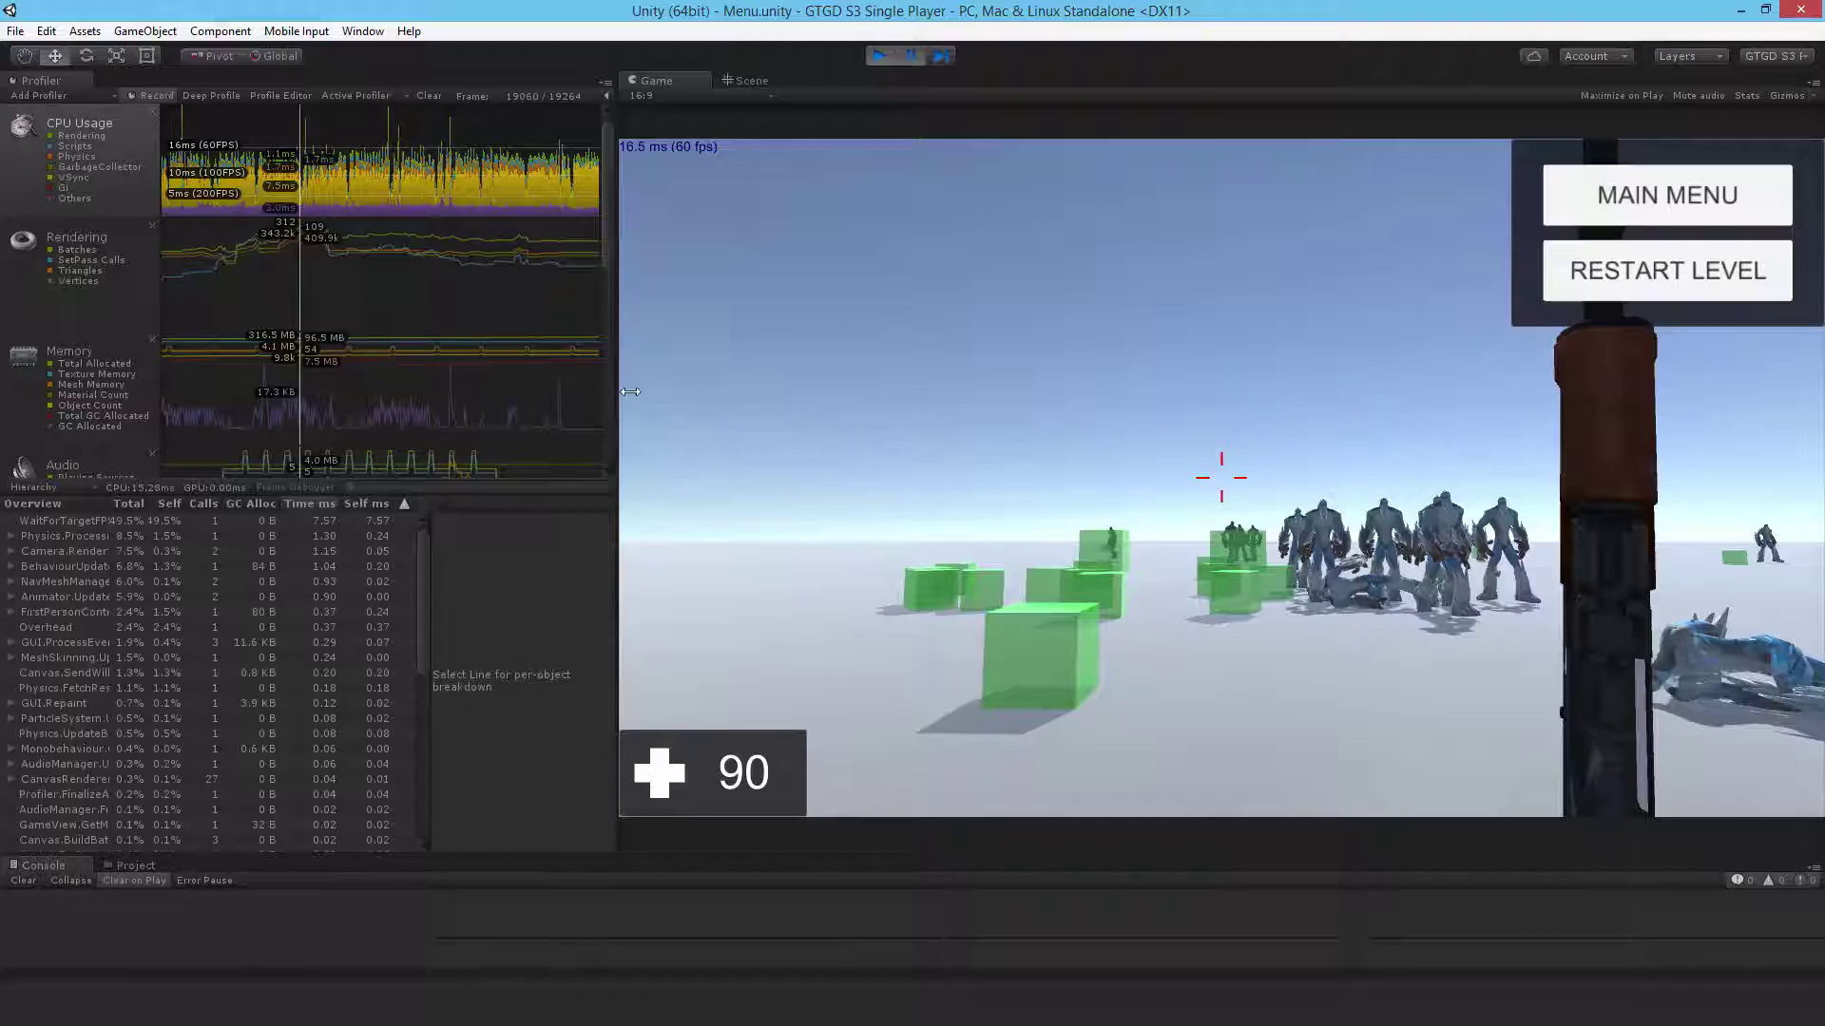
left_click_drag(630, 392, 1255, 391)
left_click(399, 157)
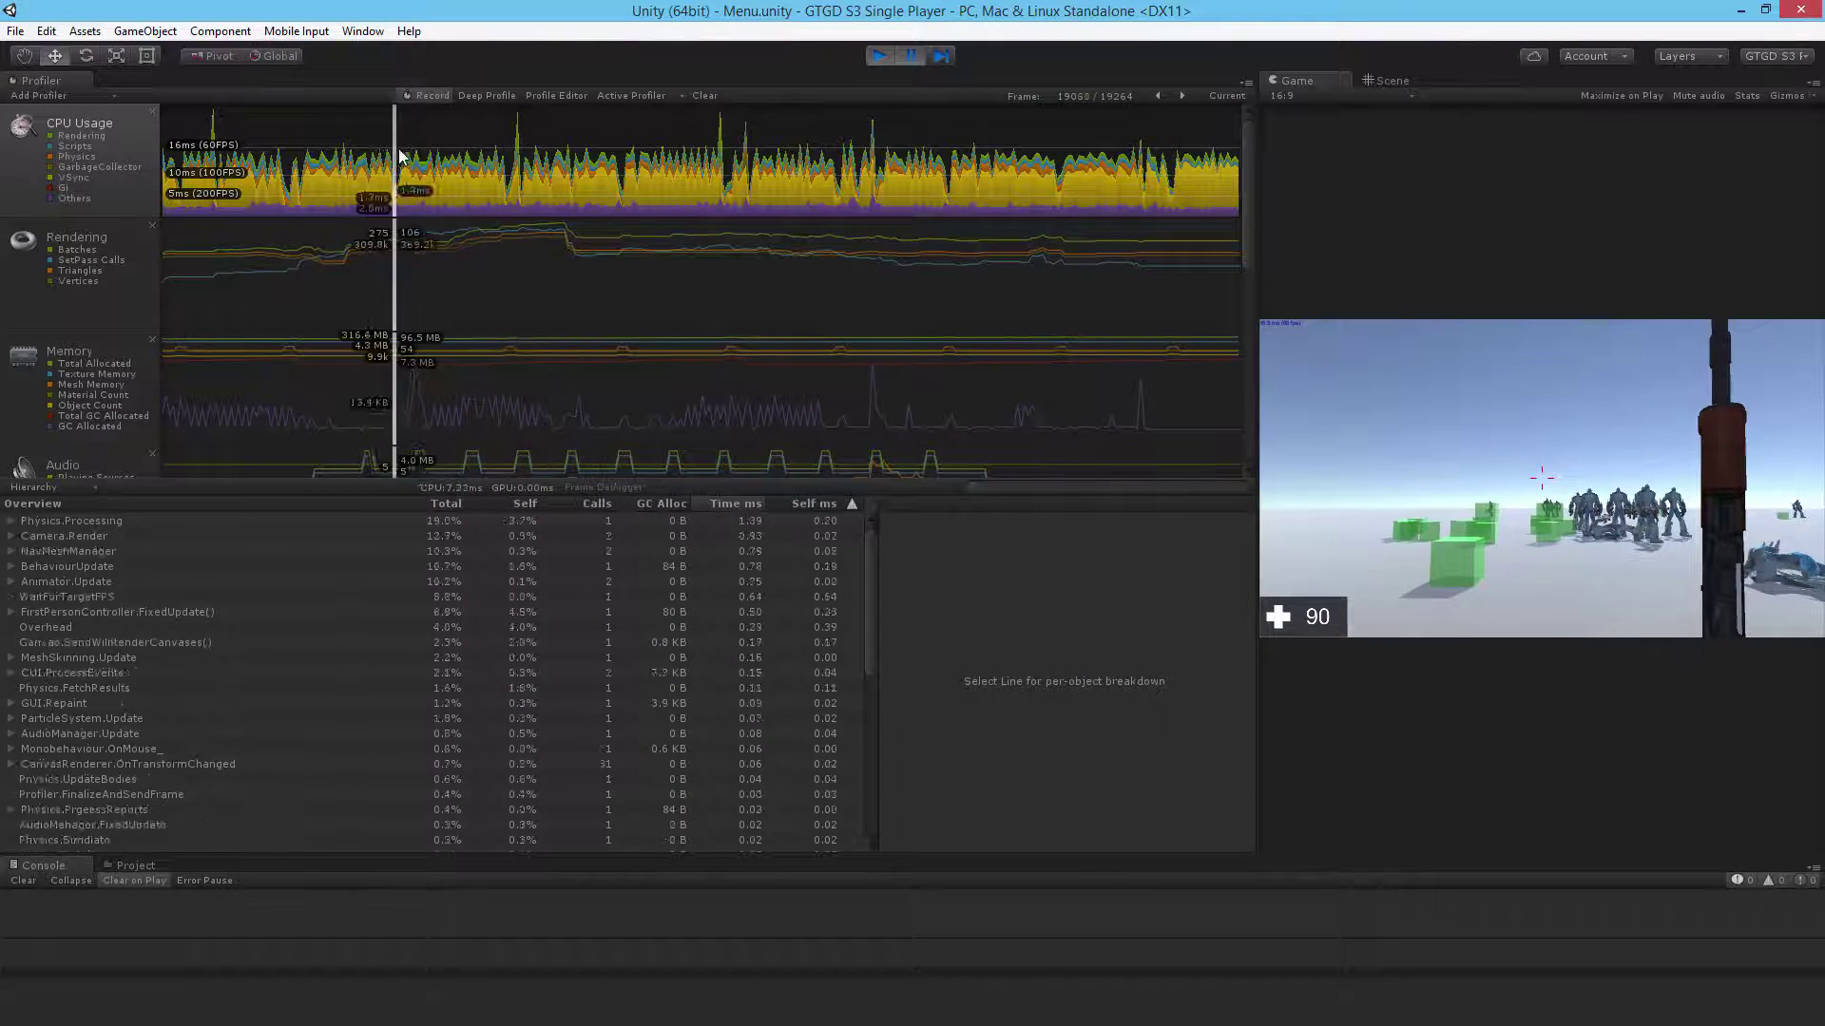
left_click_drag(399, 157, 520, 161)
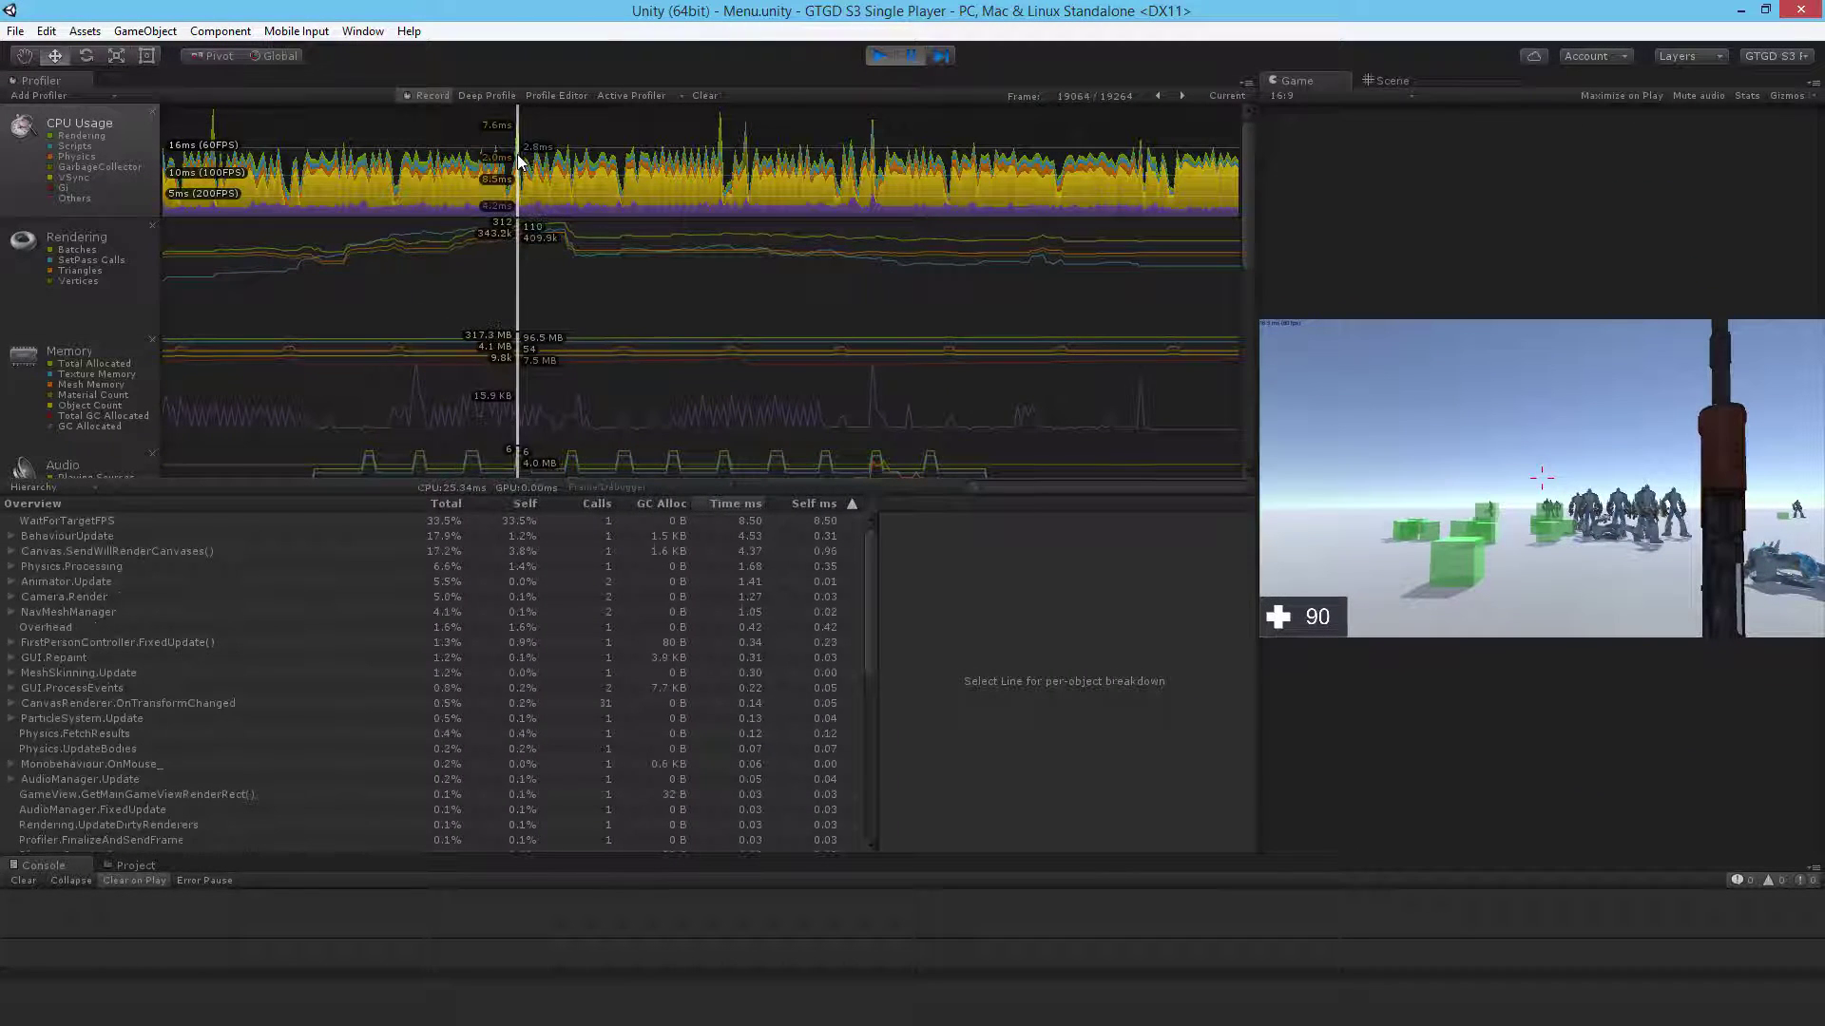
Expand BehaviourUpdate > Gun_StandardInput.Update() > Font.CacheFontForText to see its child calls.
left_click(36, 525)
left_click(37, 534)
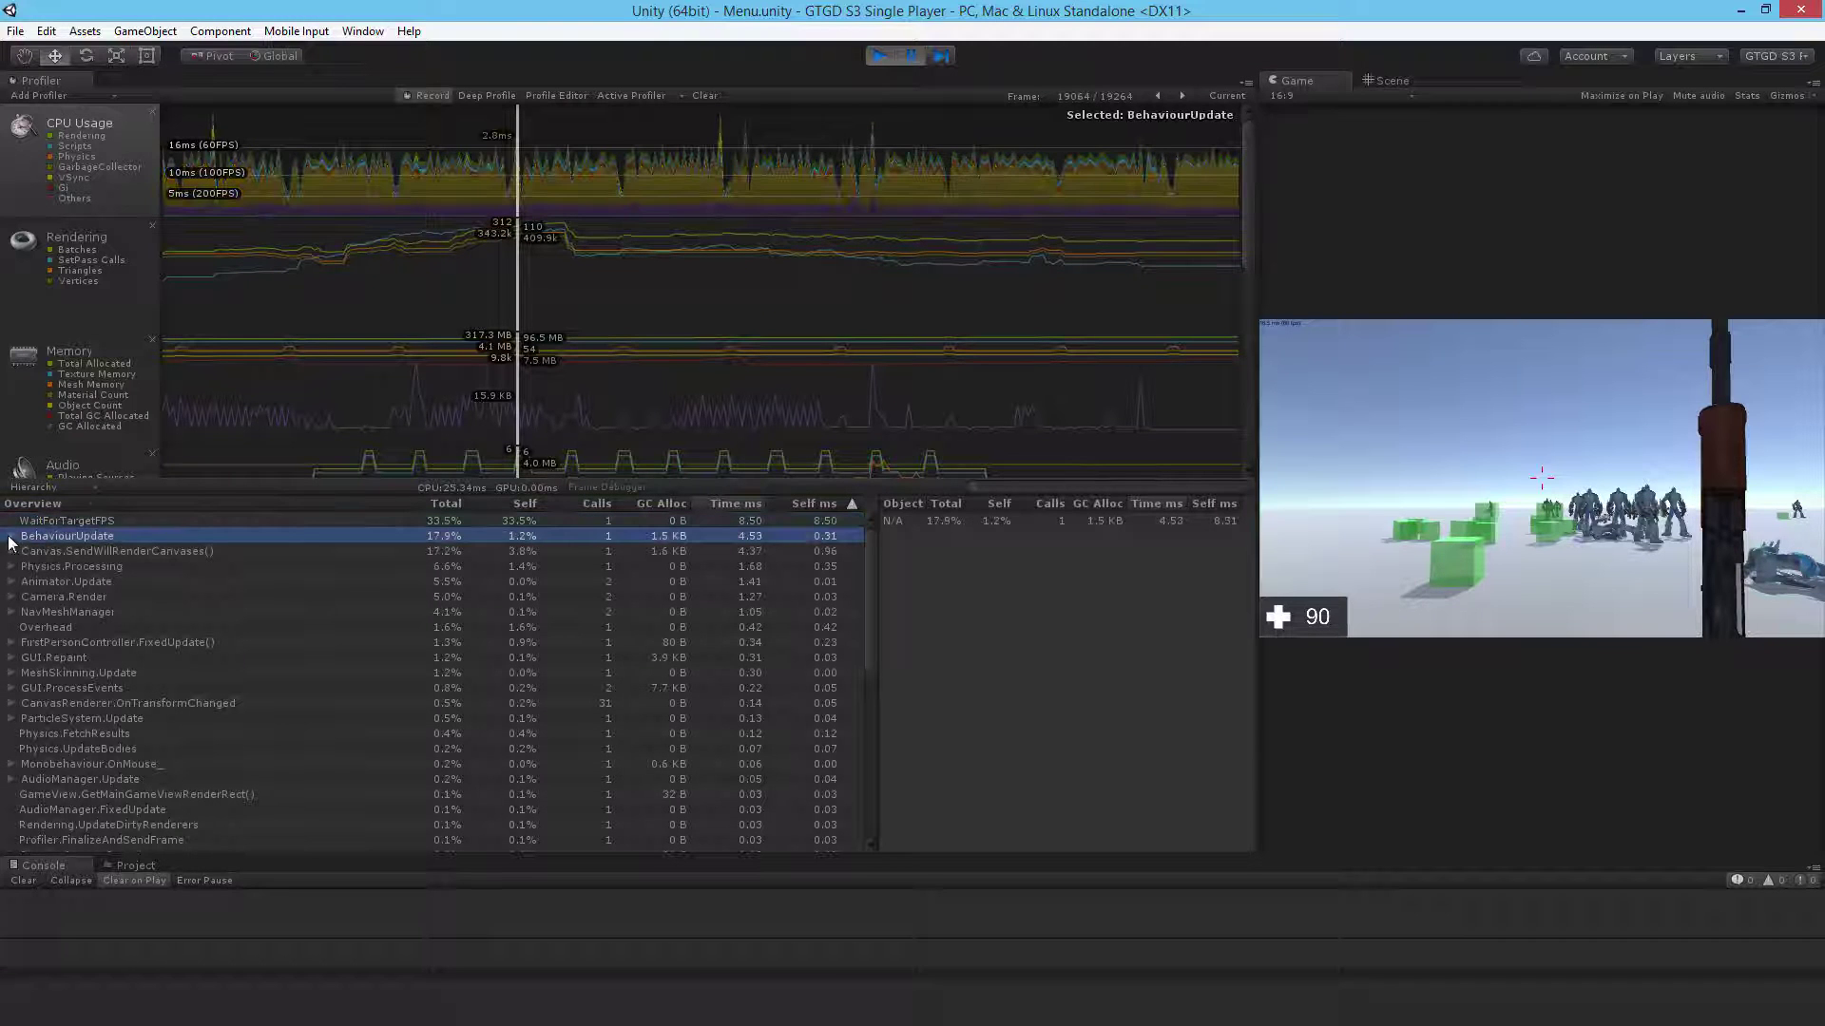
left_click(11, 538)
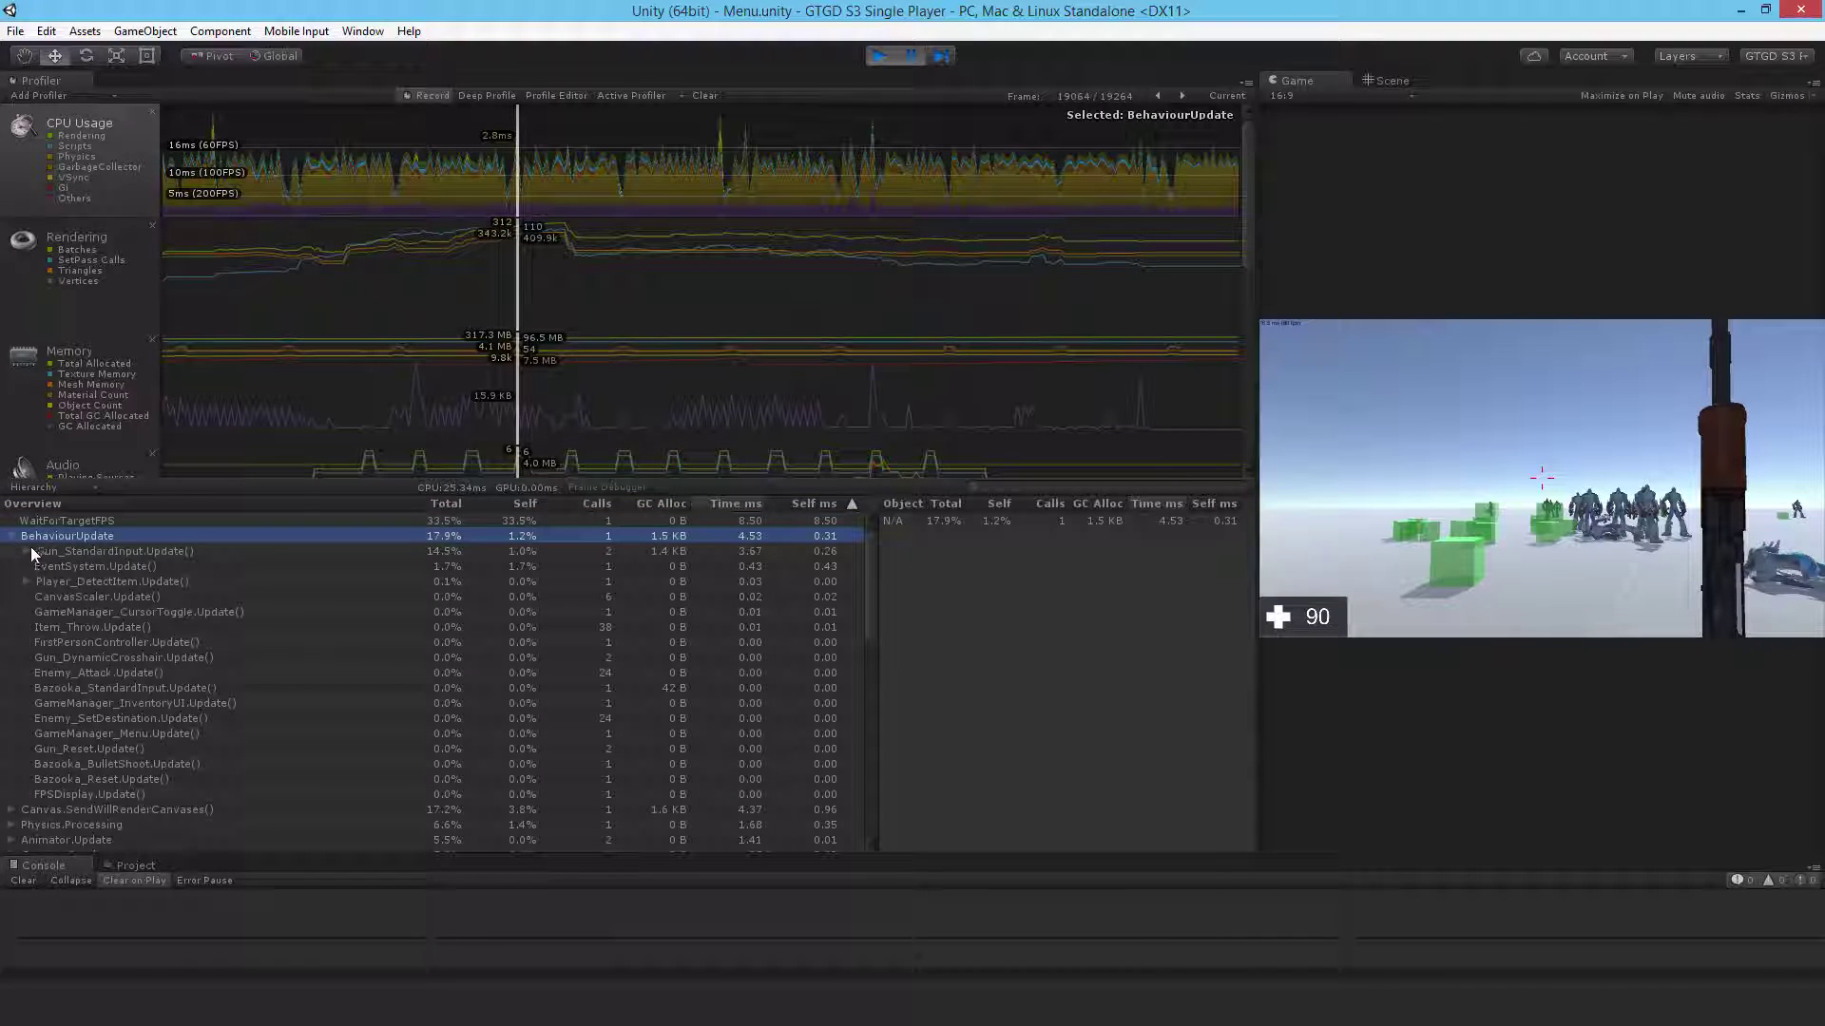
left_click(26, 552)
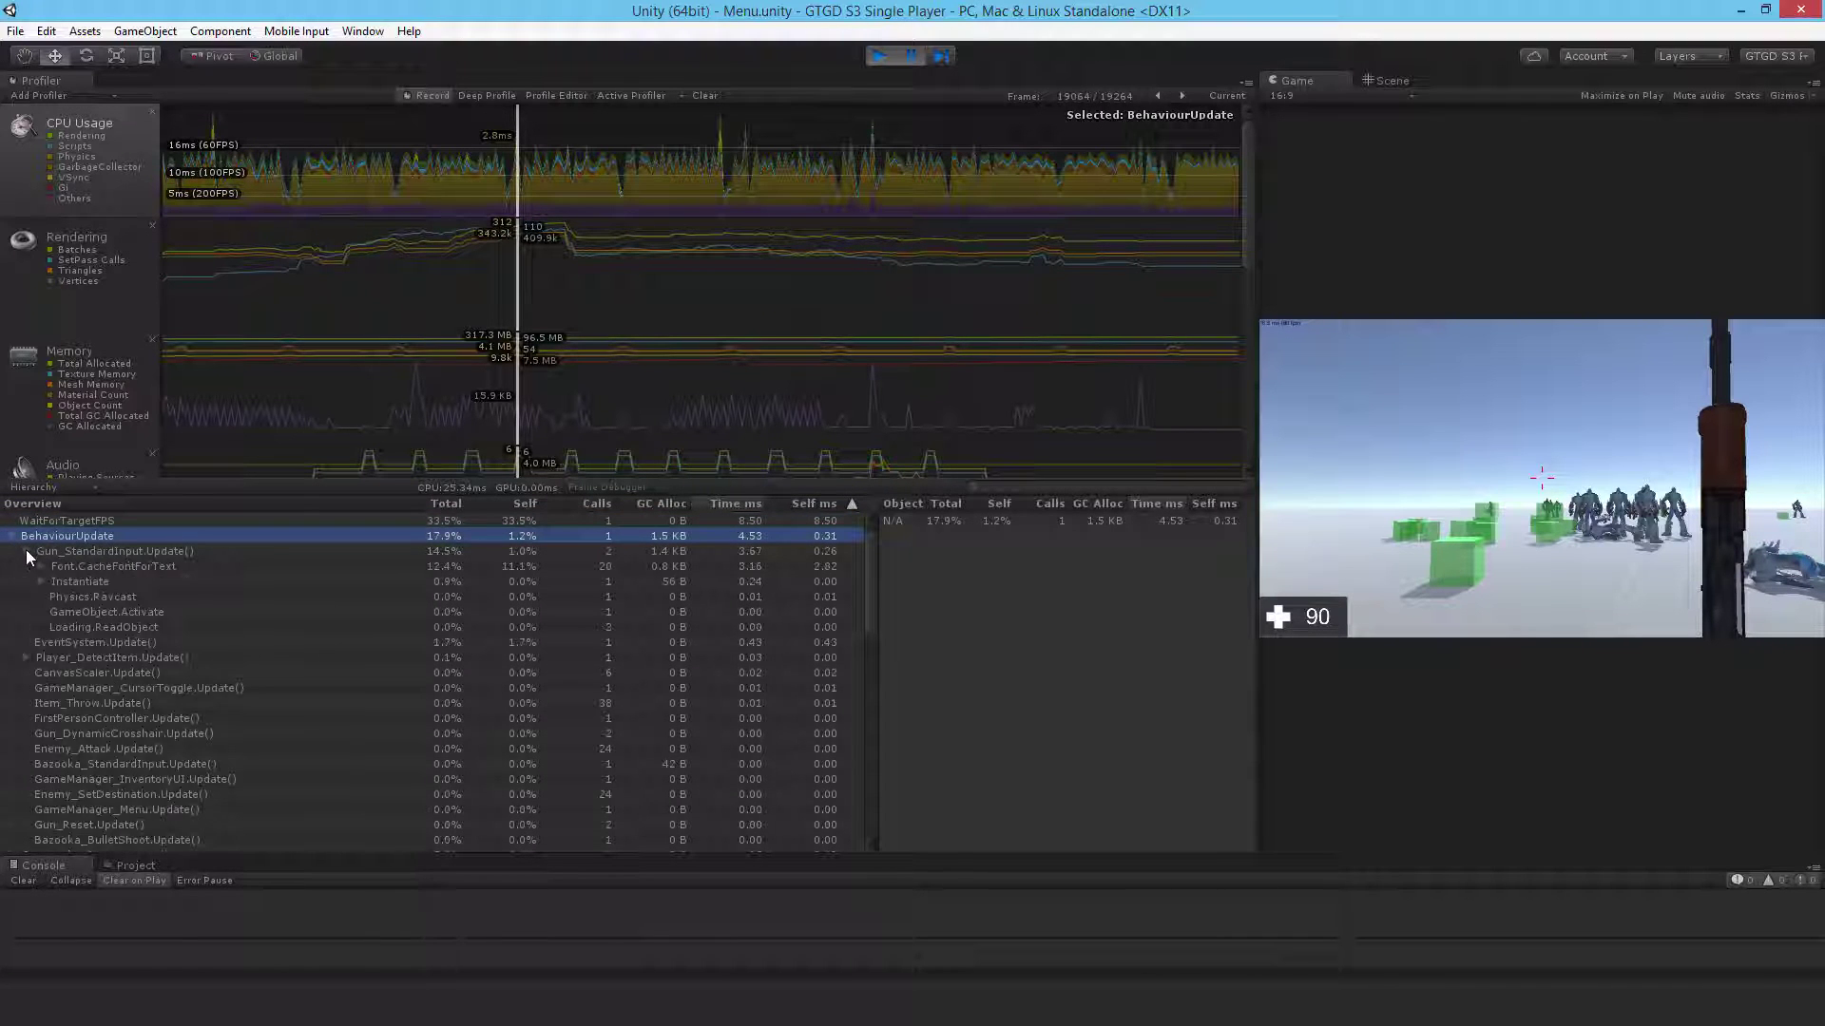
left_click(71, 568)
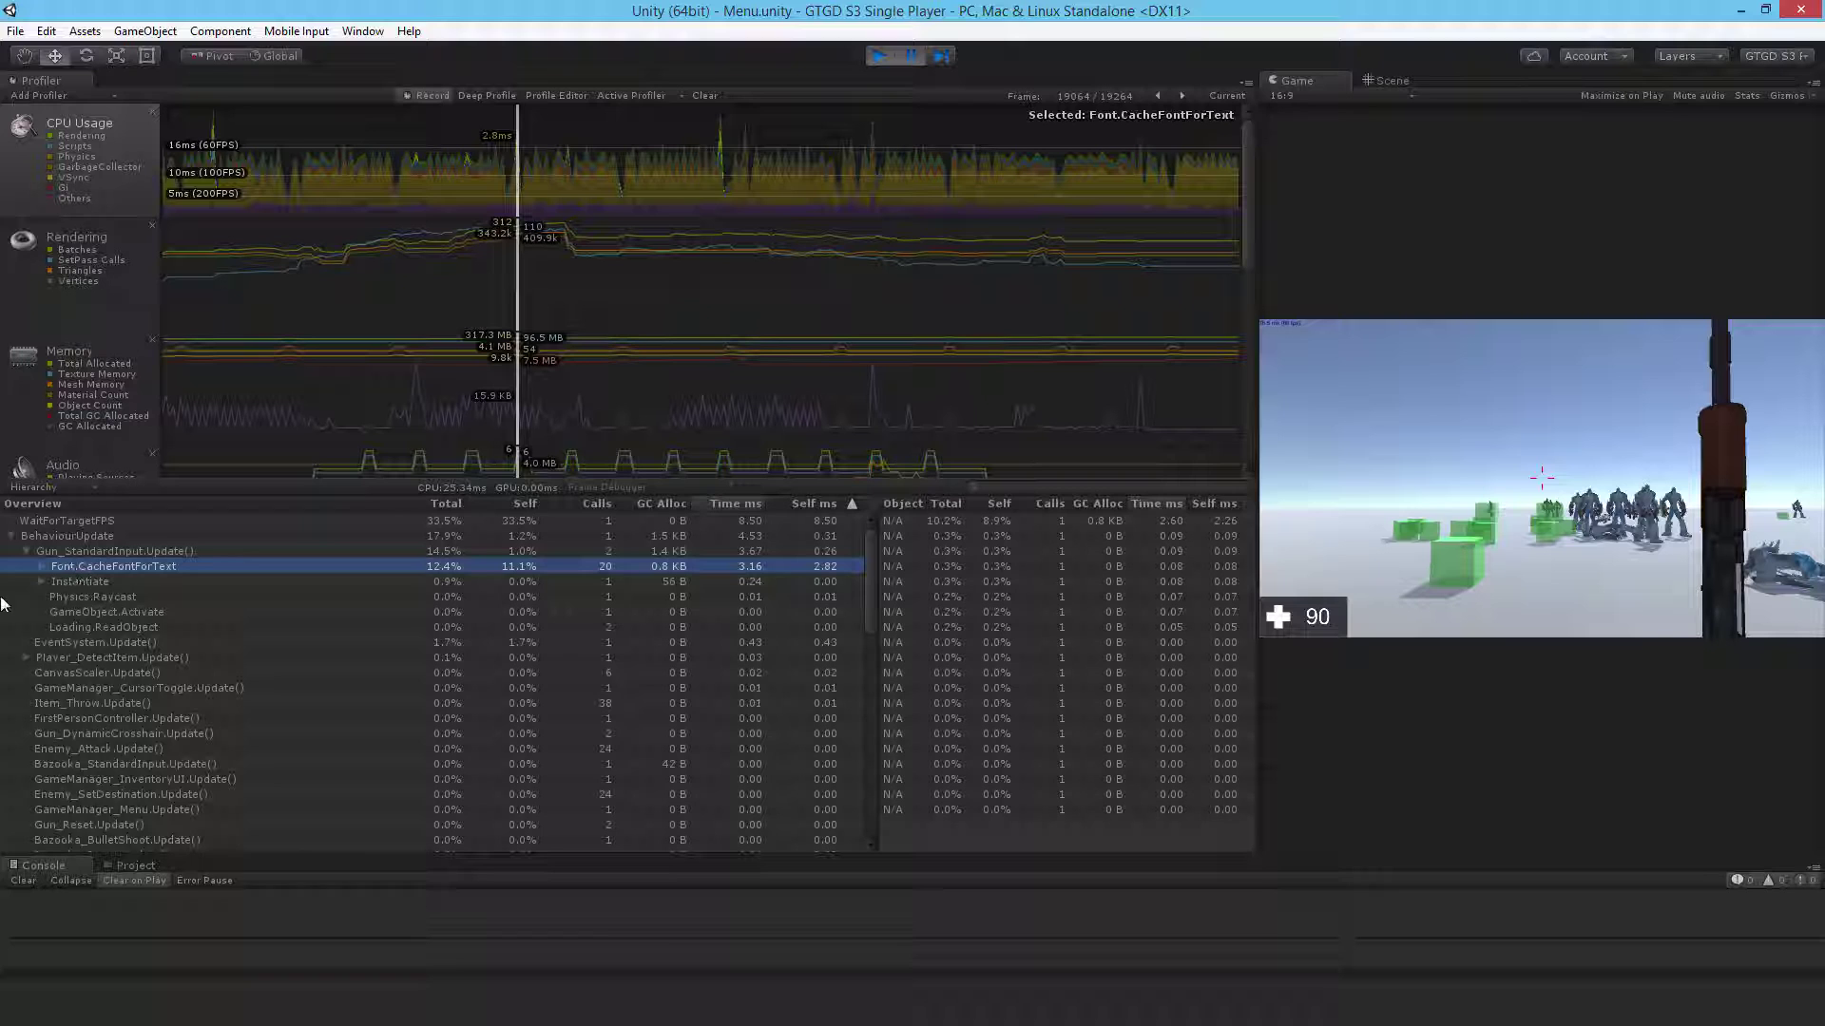
left_click(42, 567)
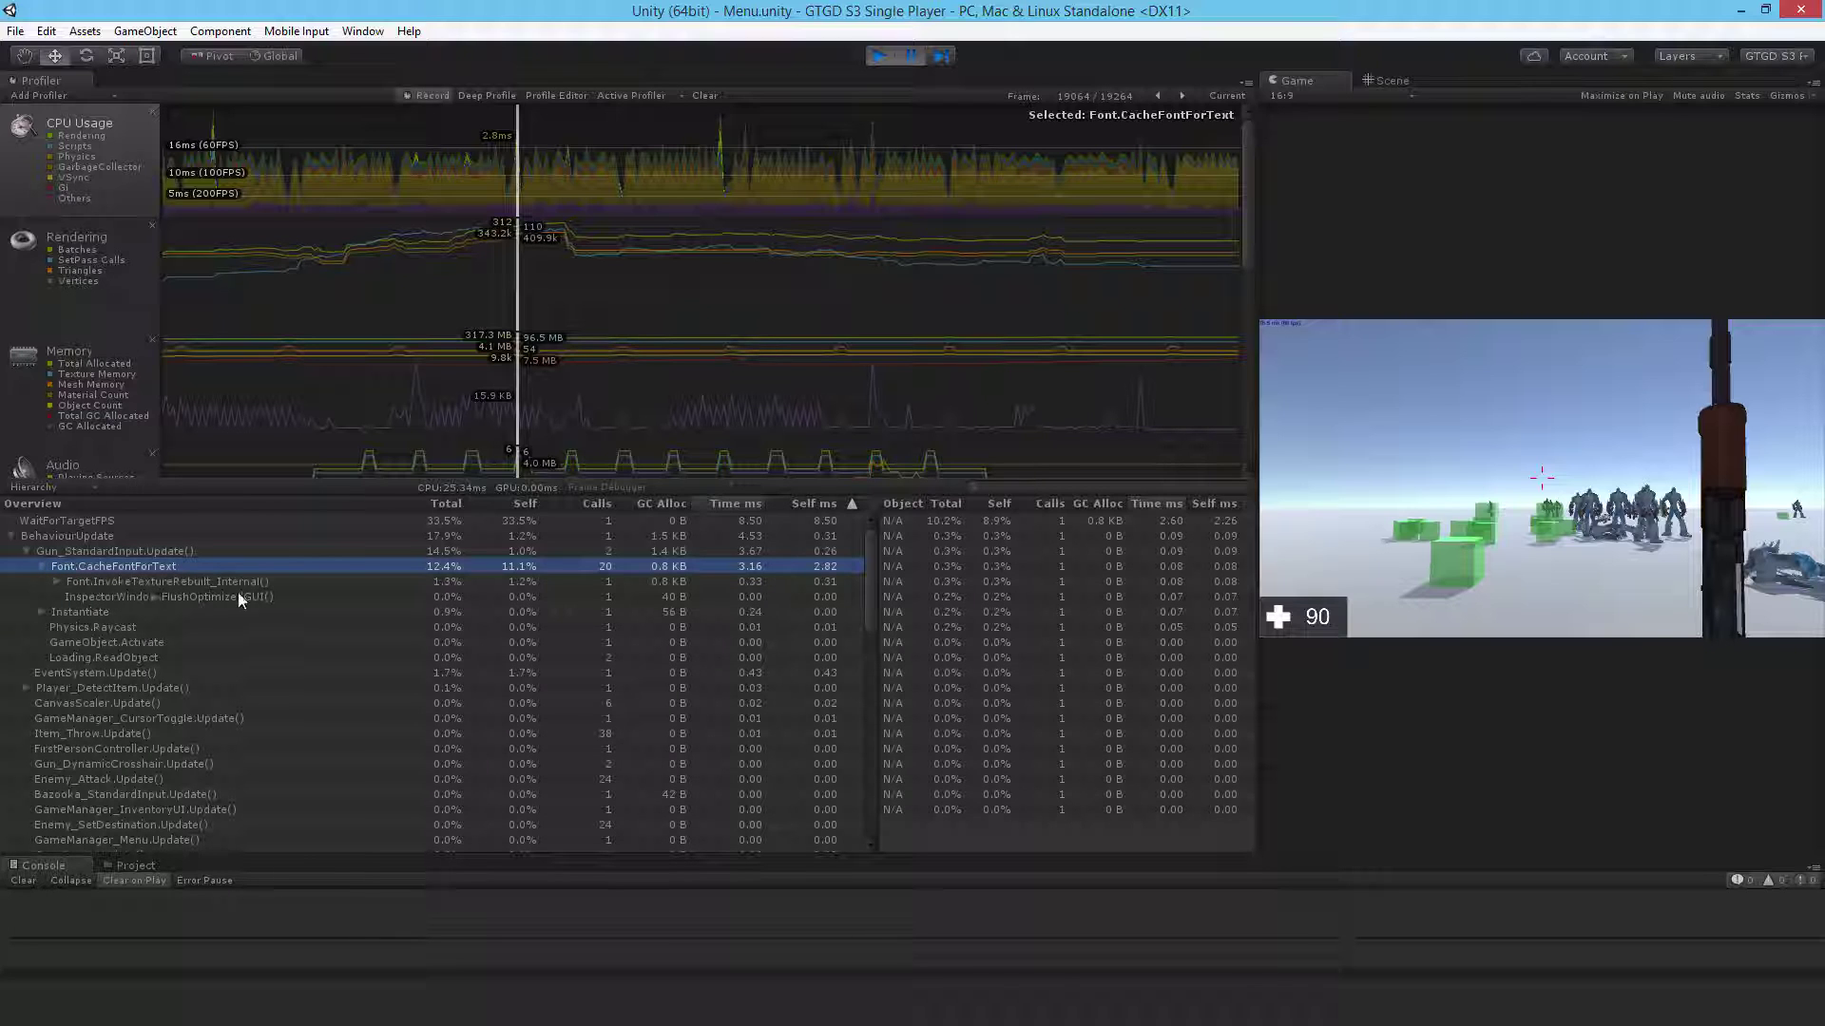
Scrub to frame 19102 and select Physics.Processing at 9.2% (1.48 ms).
mouse_move(570, 163)
left_mouse_down()
mouse_move(534, 173)
mouse_move(562, 168)
left_mouse_up()
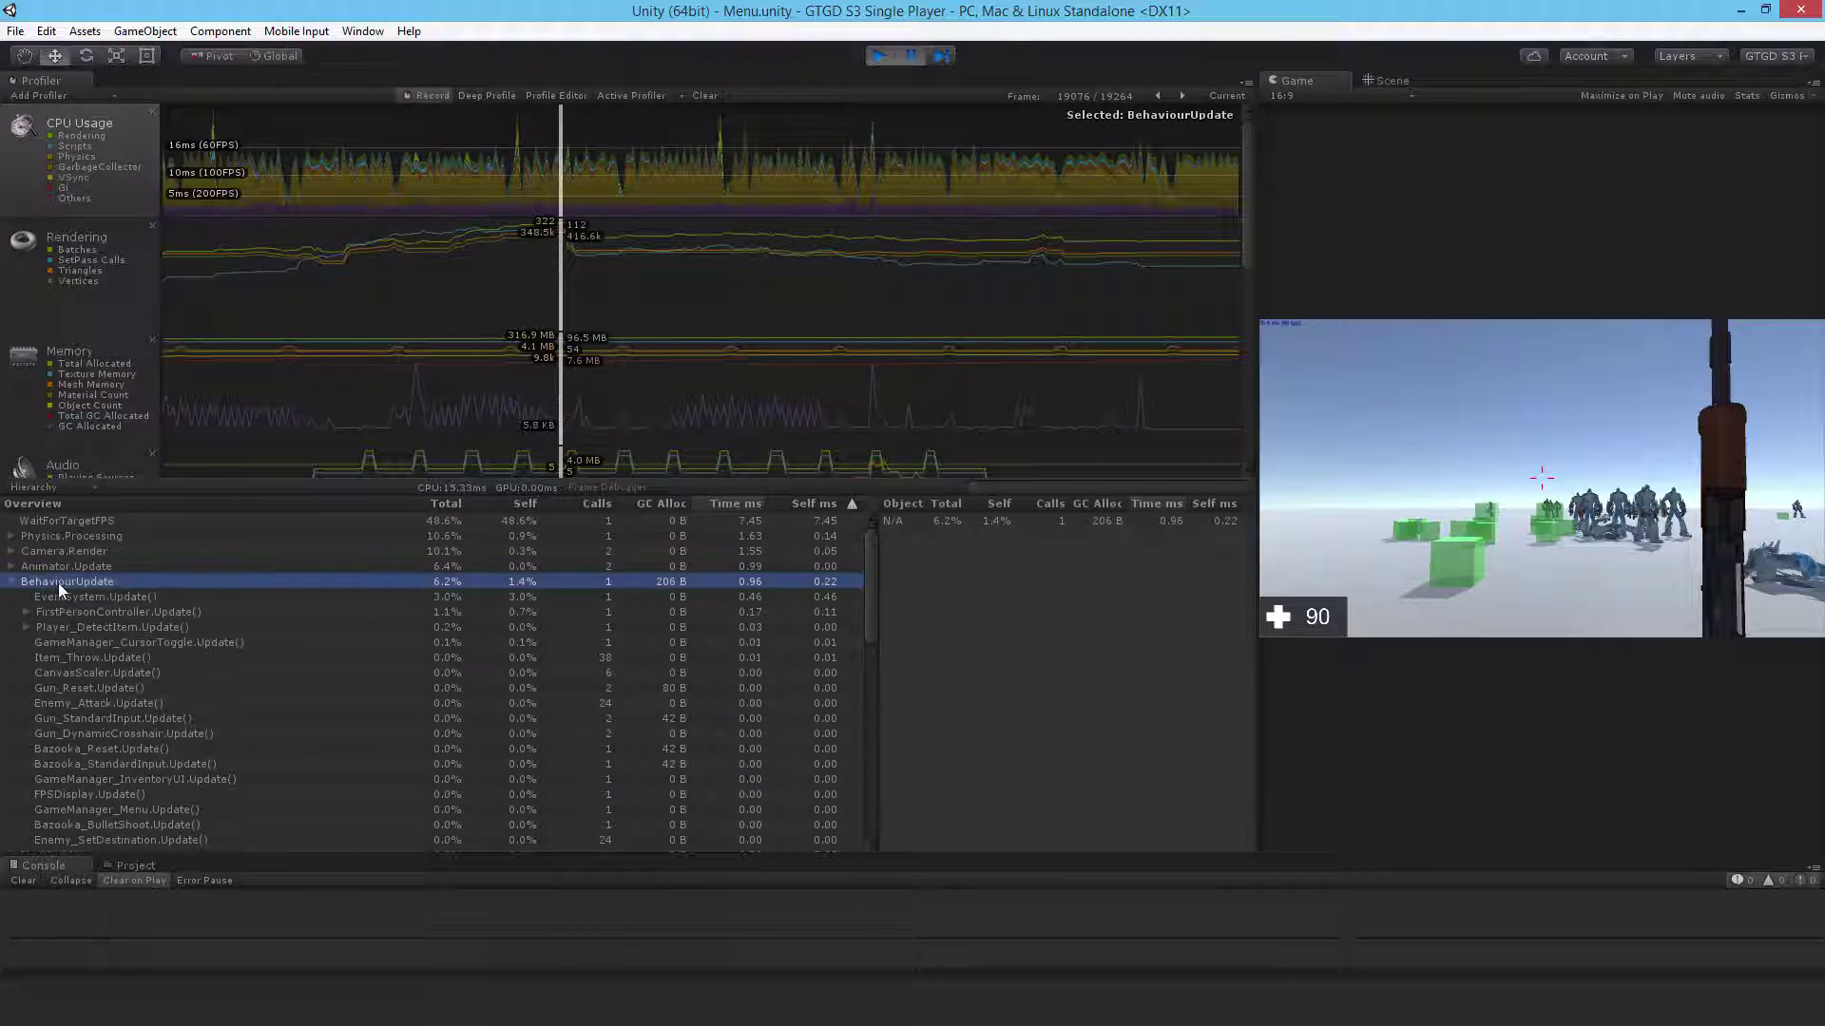
mouse_move(624, 180)
left_mouse_down()
mouse_move(678, 173)
mouse_move(654, 184)
left_mouse_up()
left_click(42, 536)
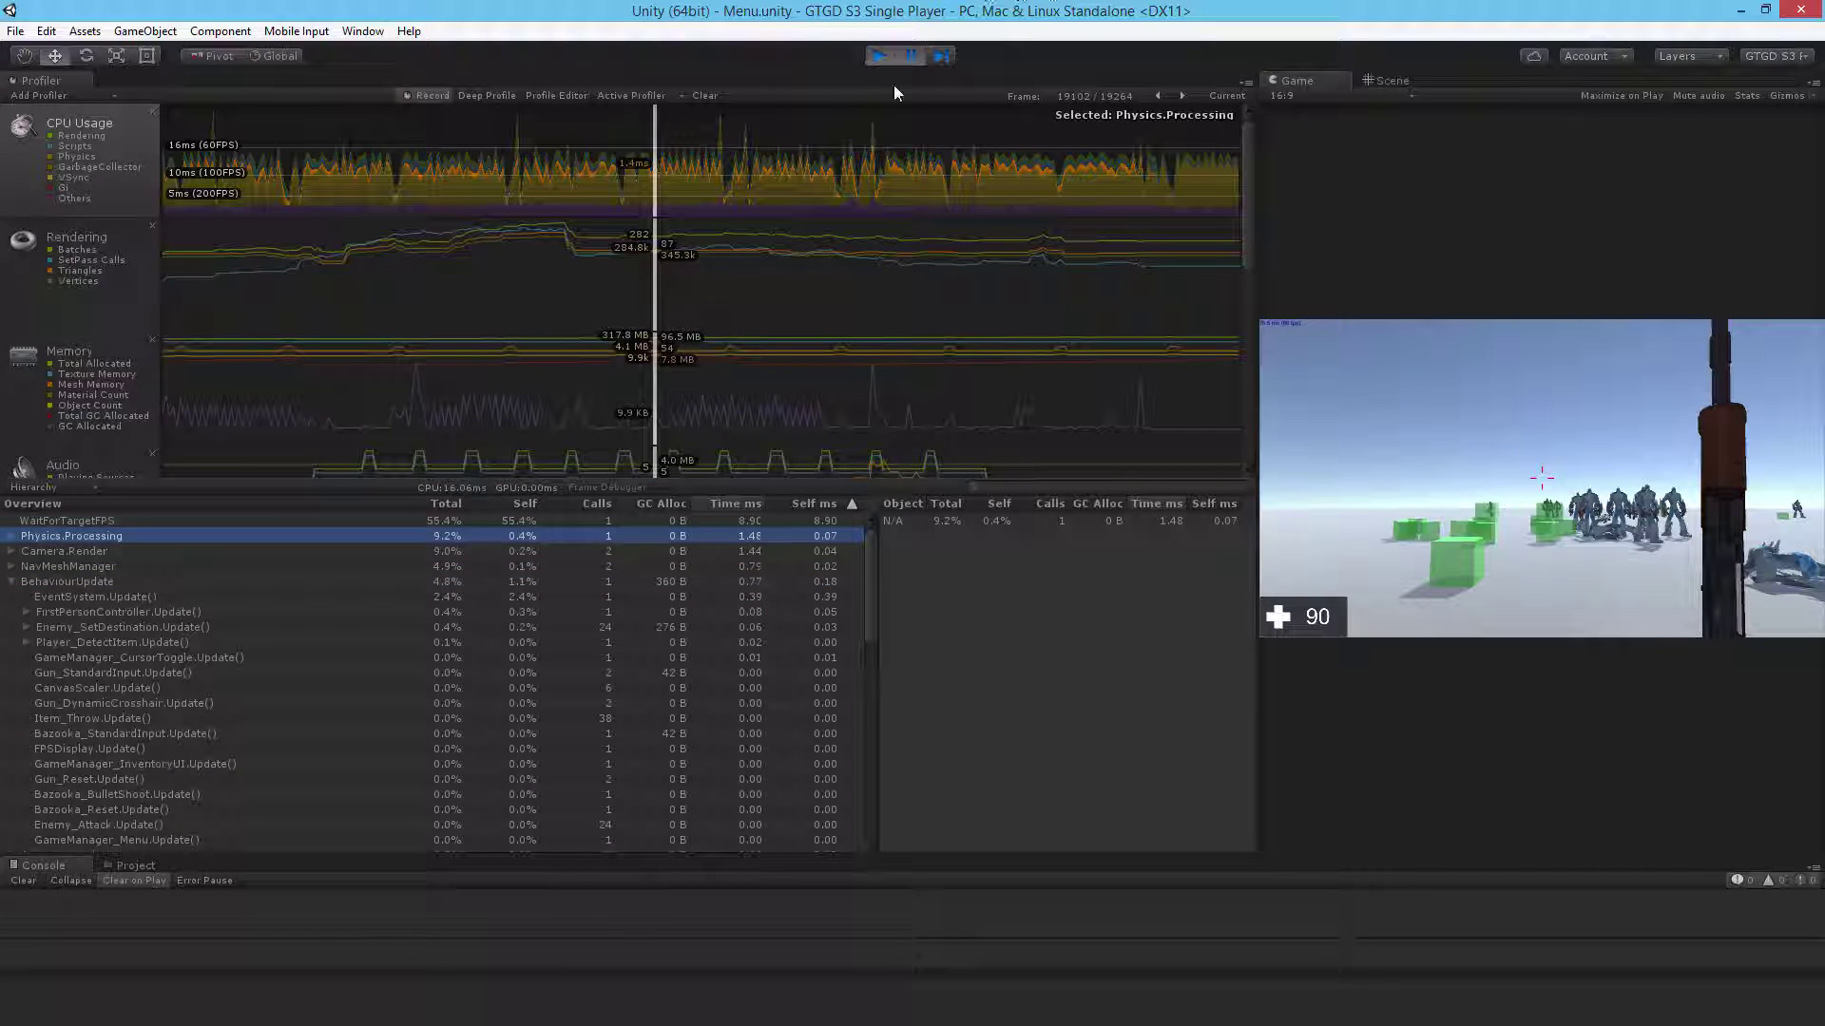
Restart the level and enlarge the Game view beside the Profiler.
left_click(913, 63)
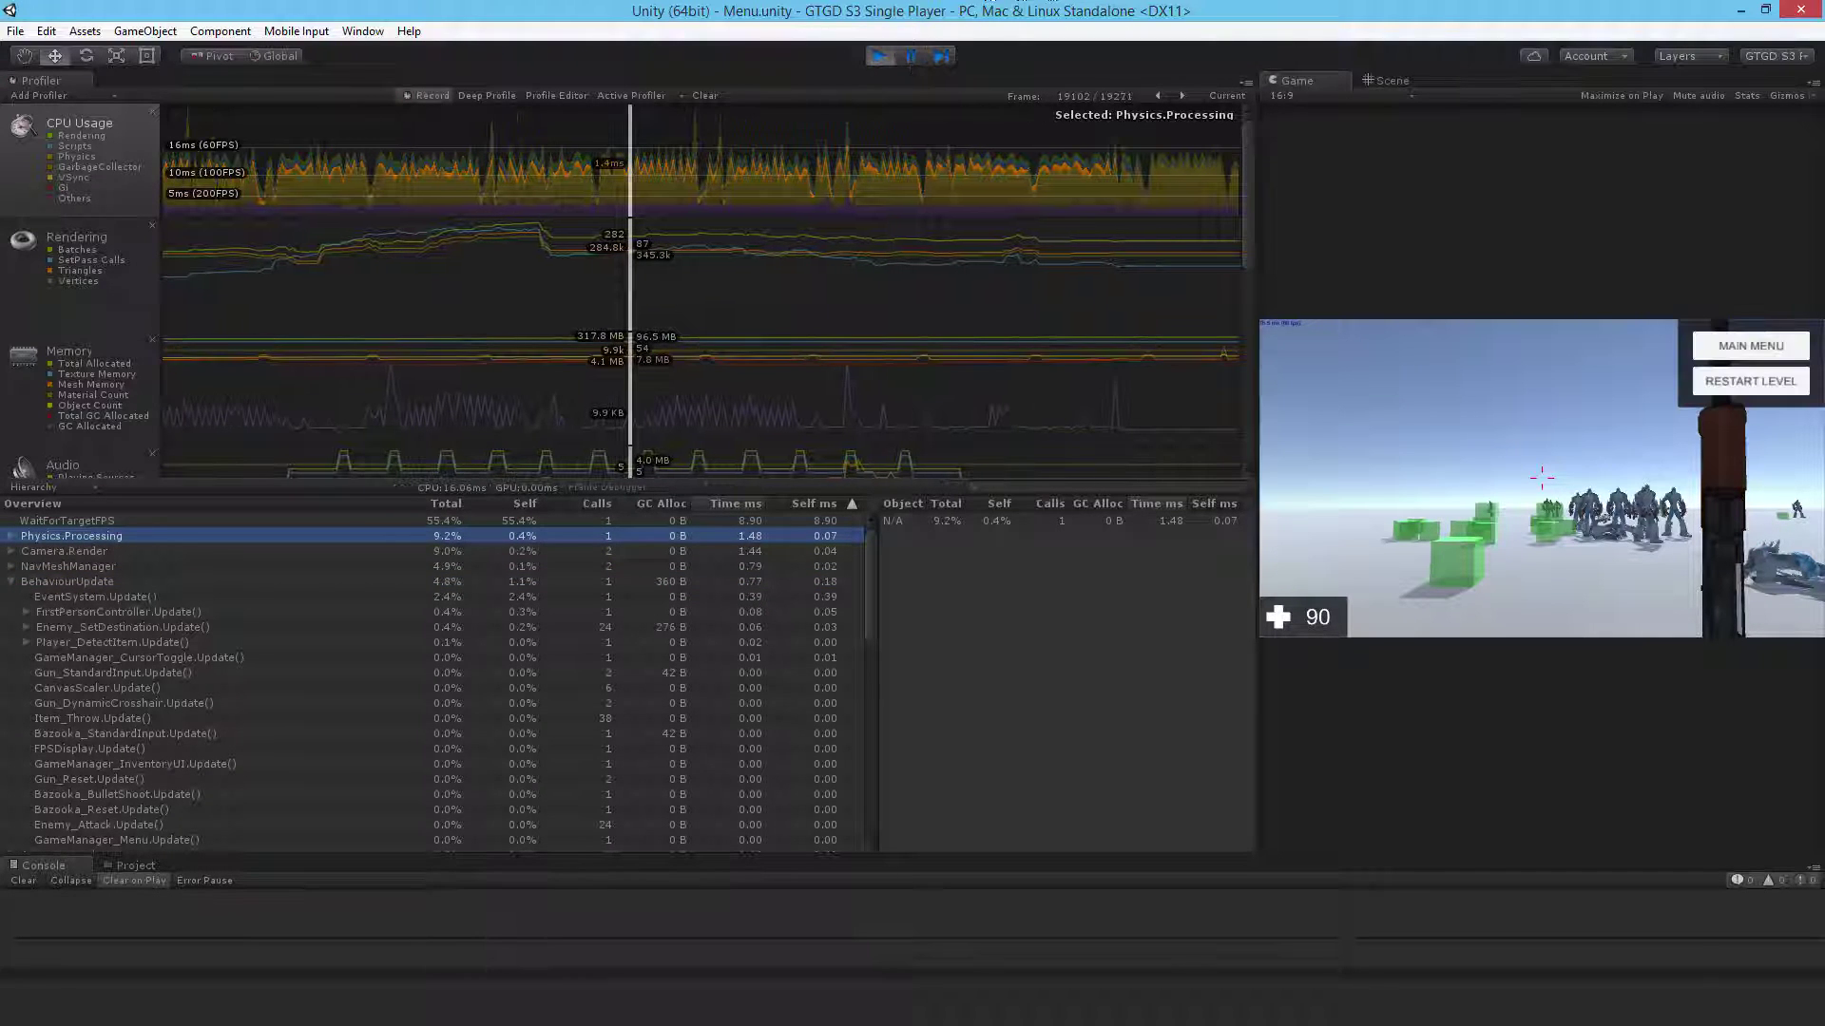
left_click(1735, 382)
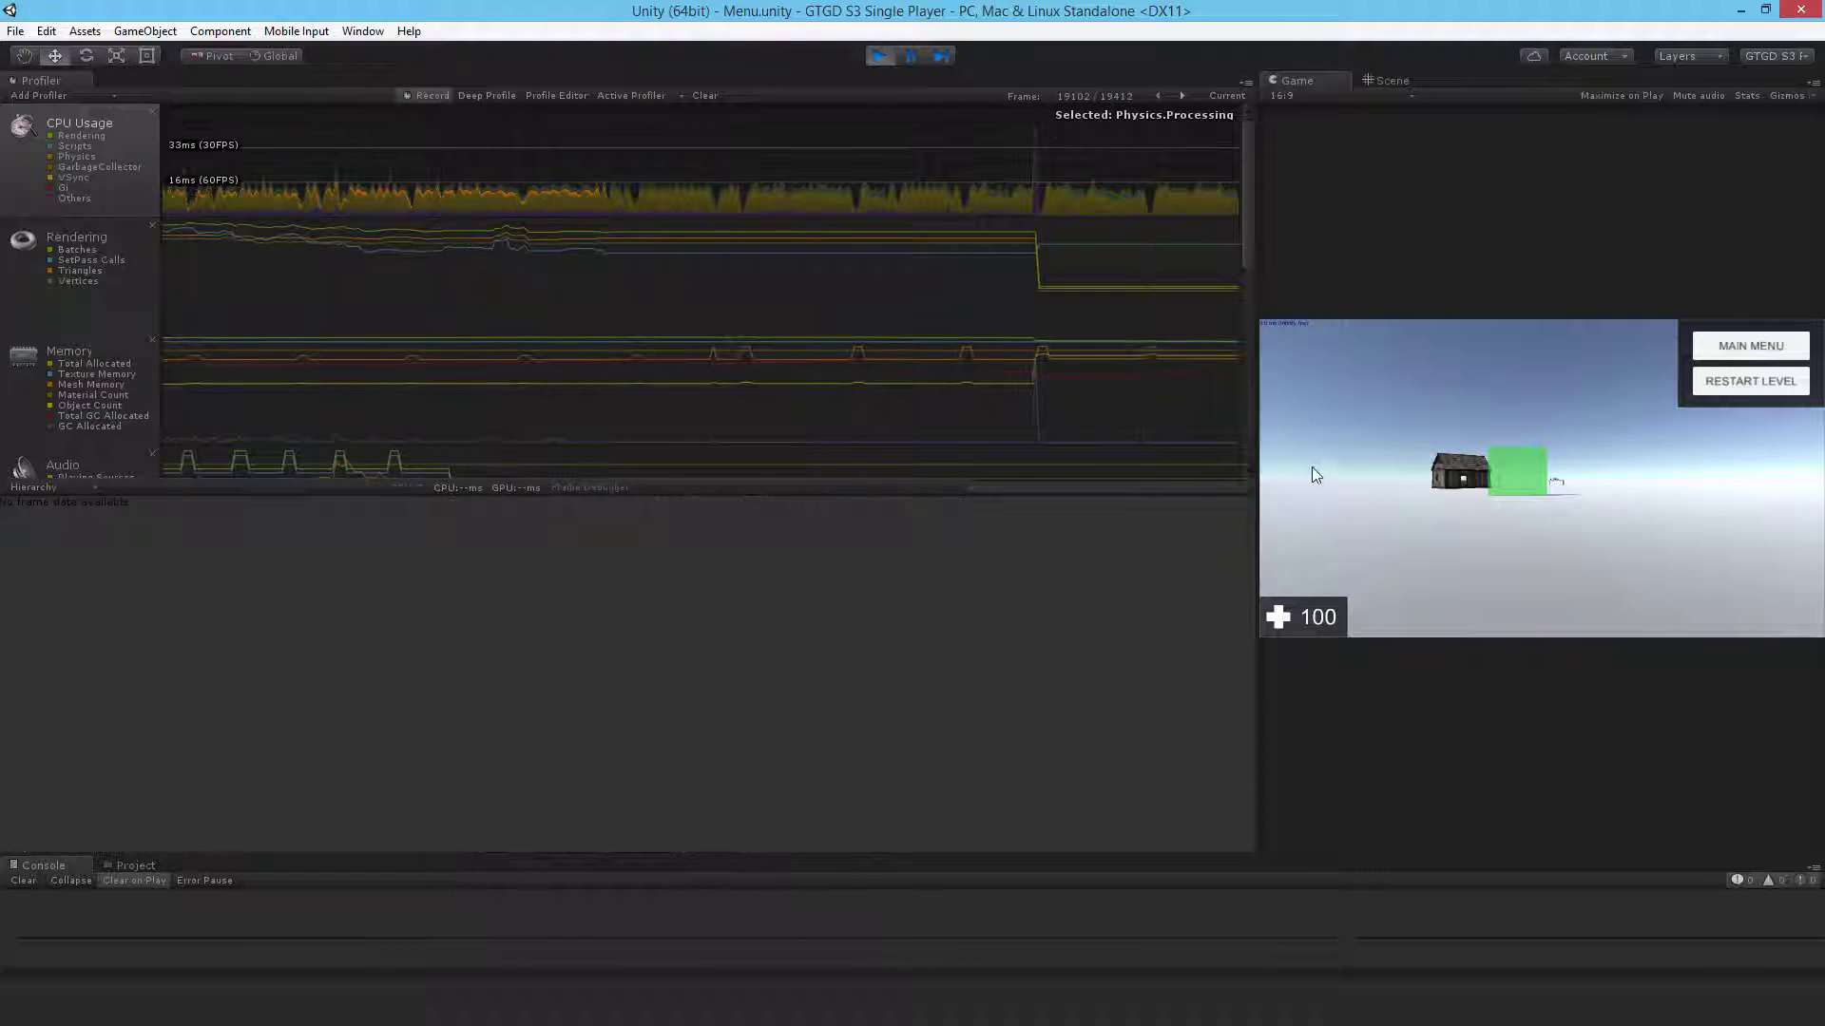
left_click_drag(1256, 456, 694, 447)
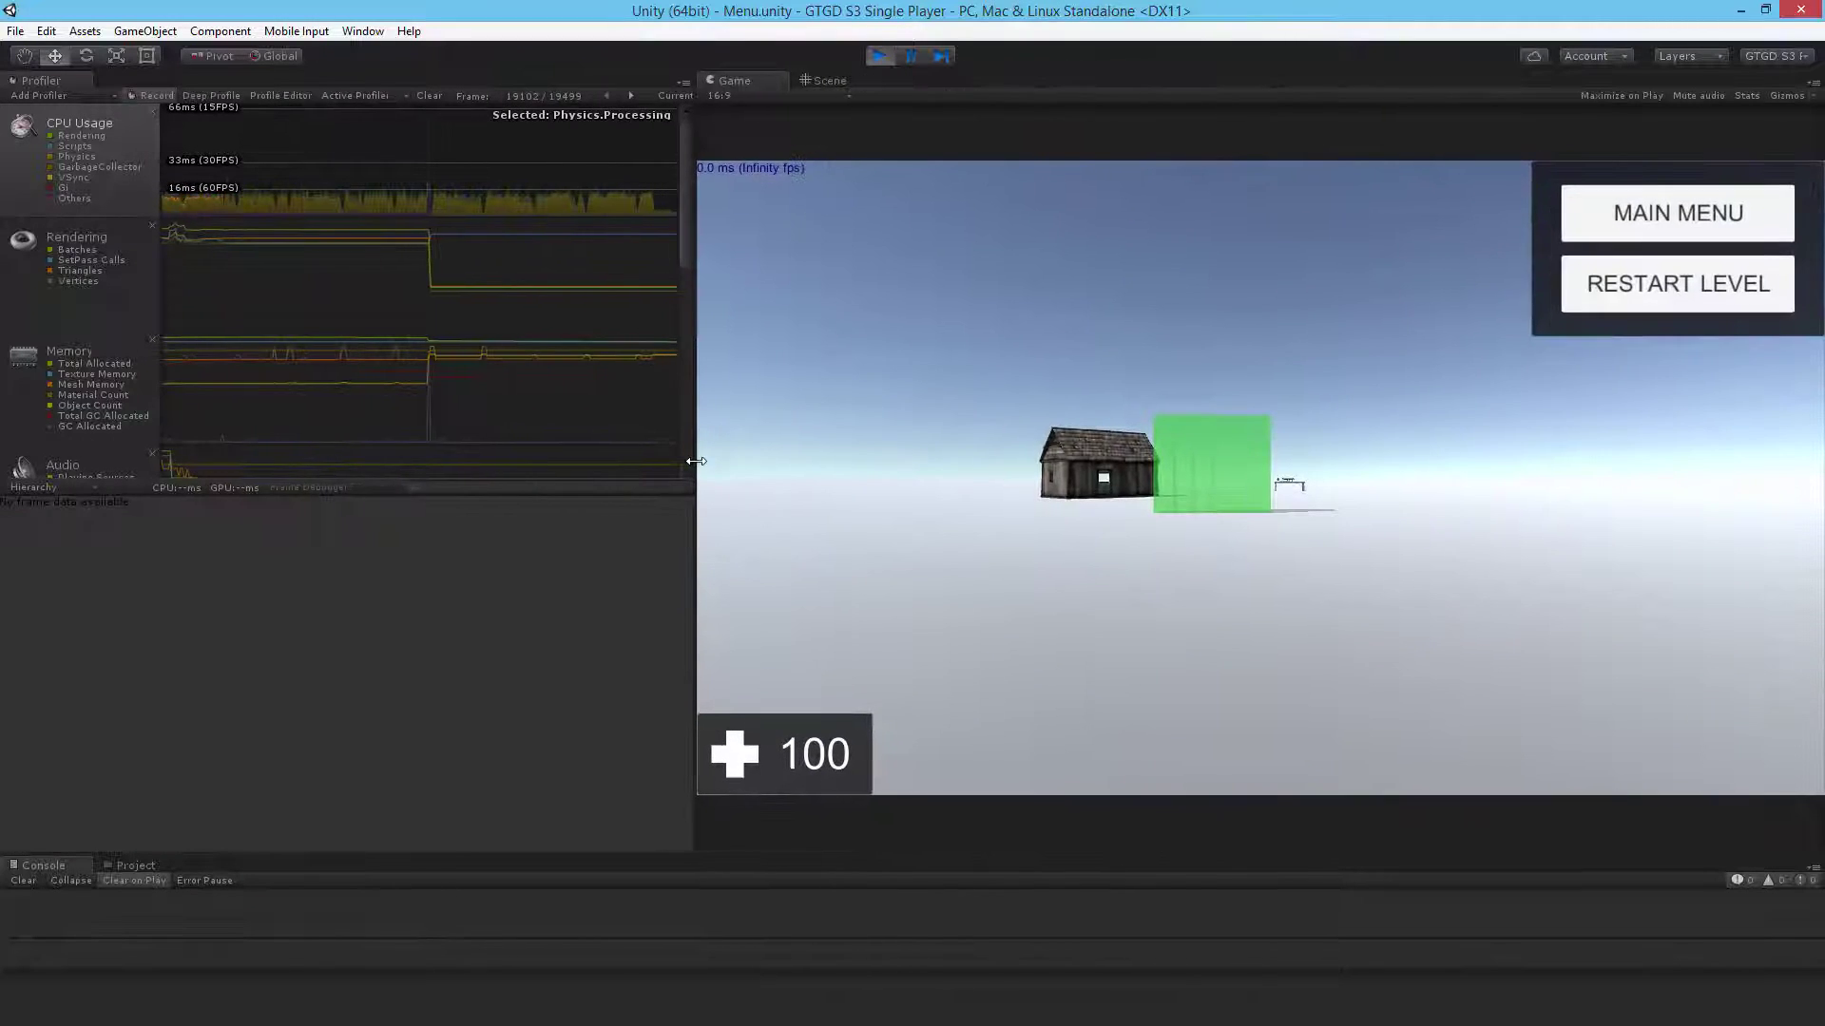
left_click(1083, 567)
Advance through the green blocks, grab one, retreat from enemies, then pause and pick a CPU frame.
key("w")
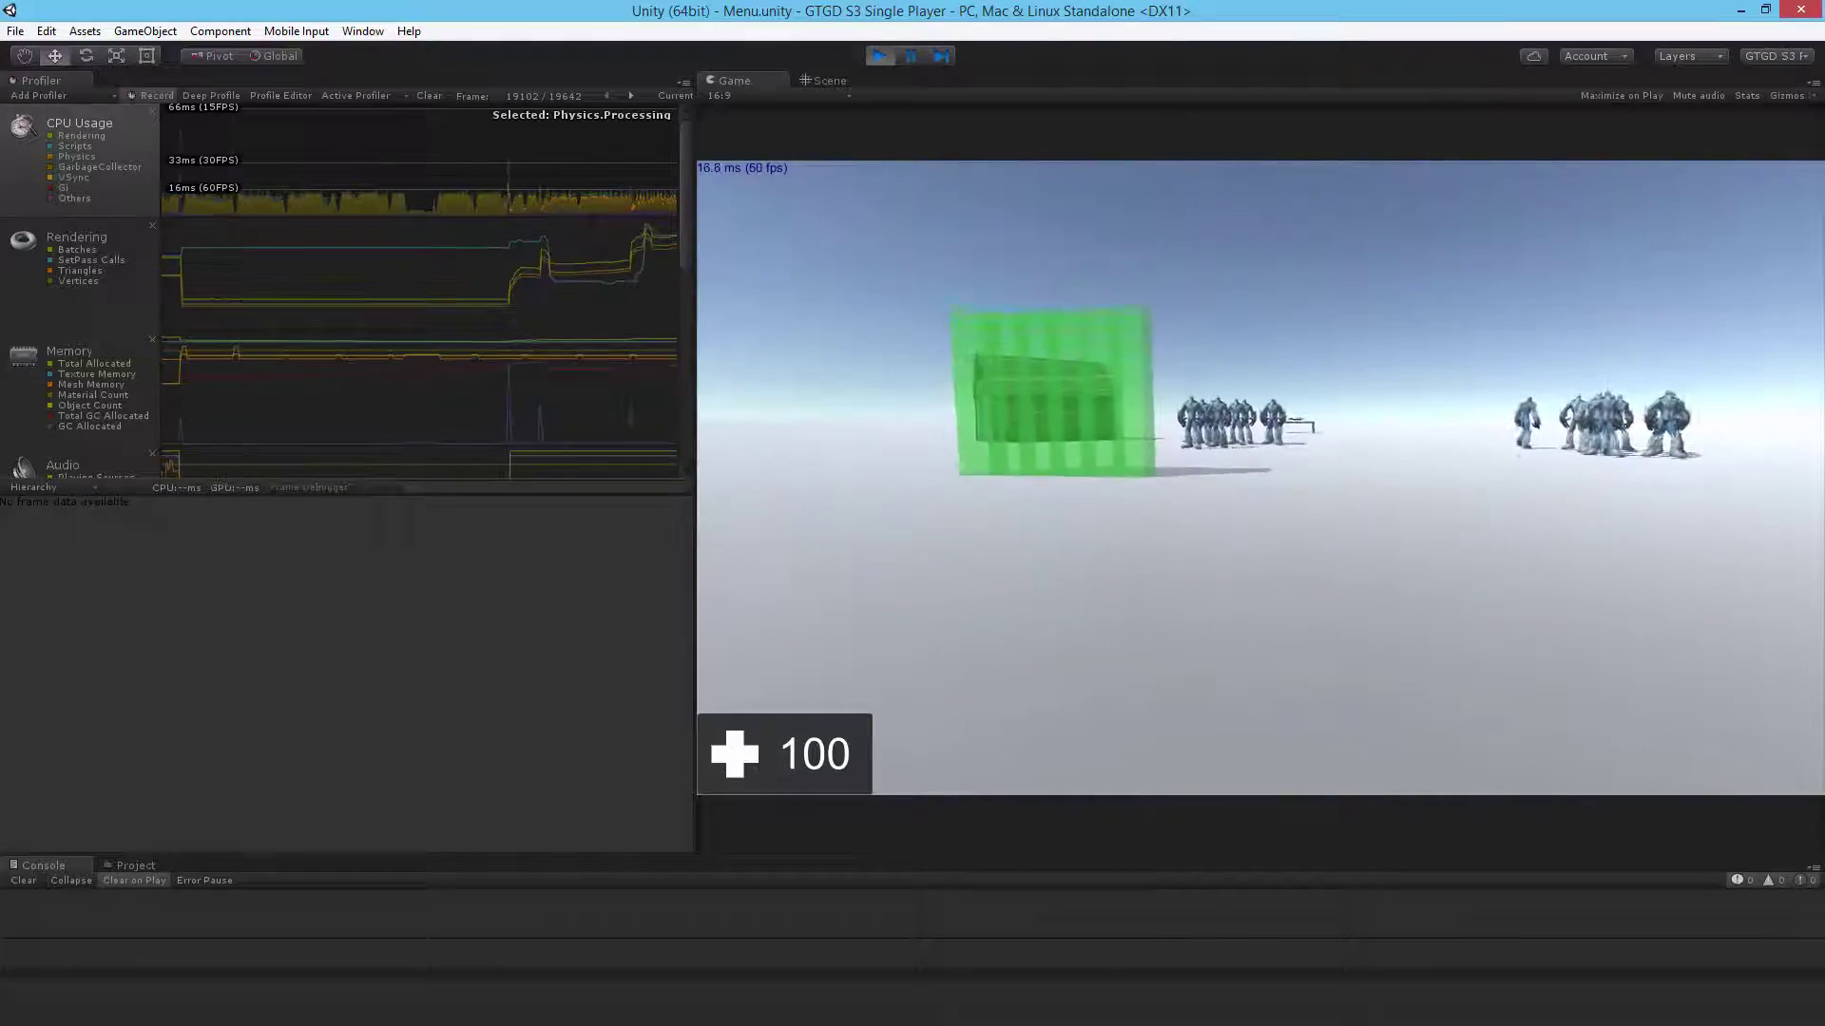
key("w")
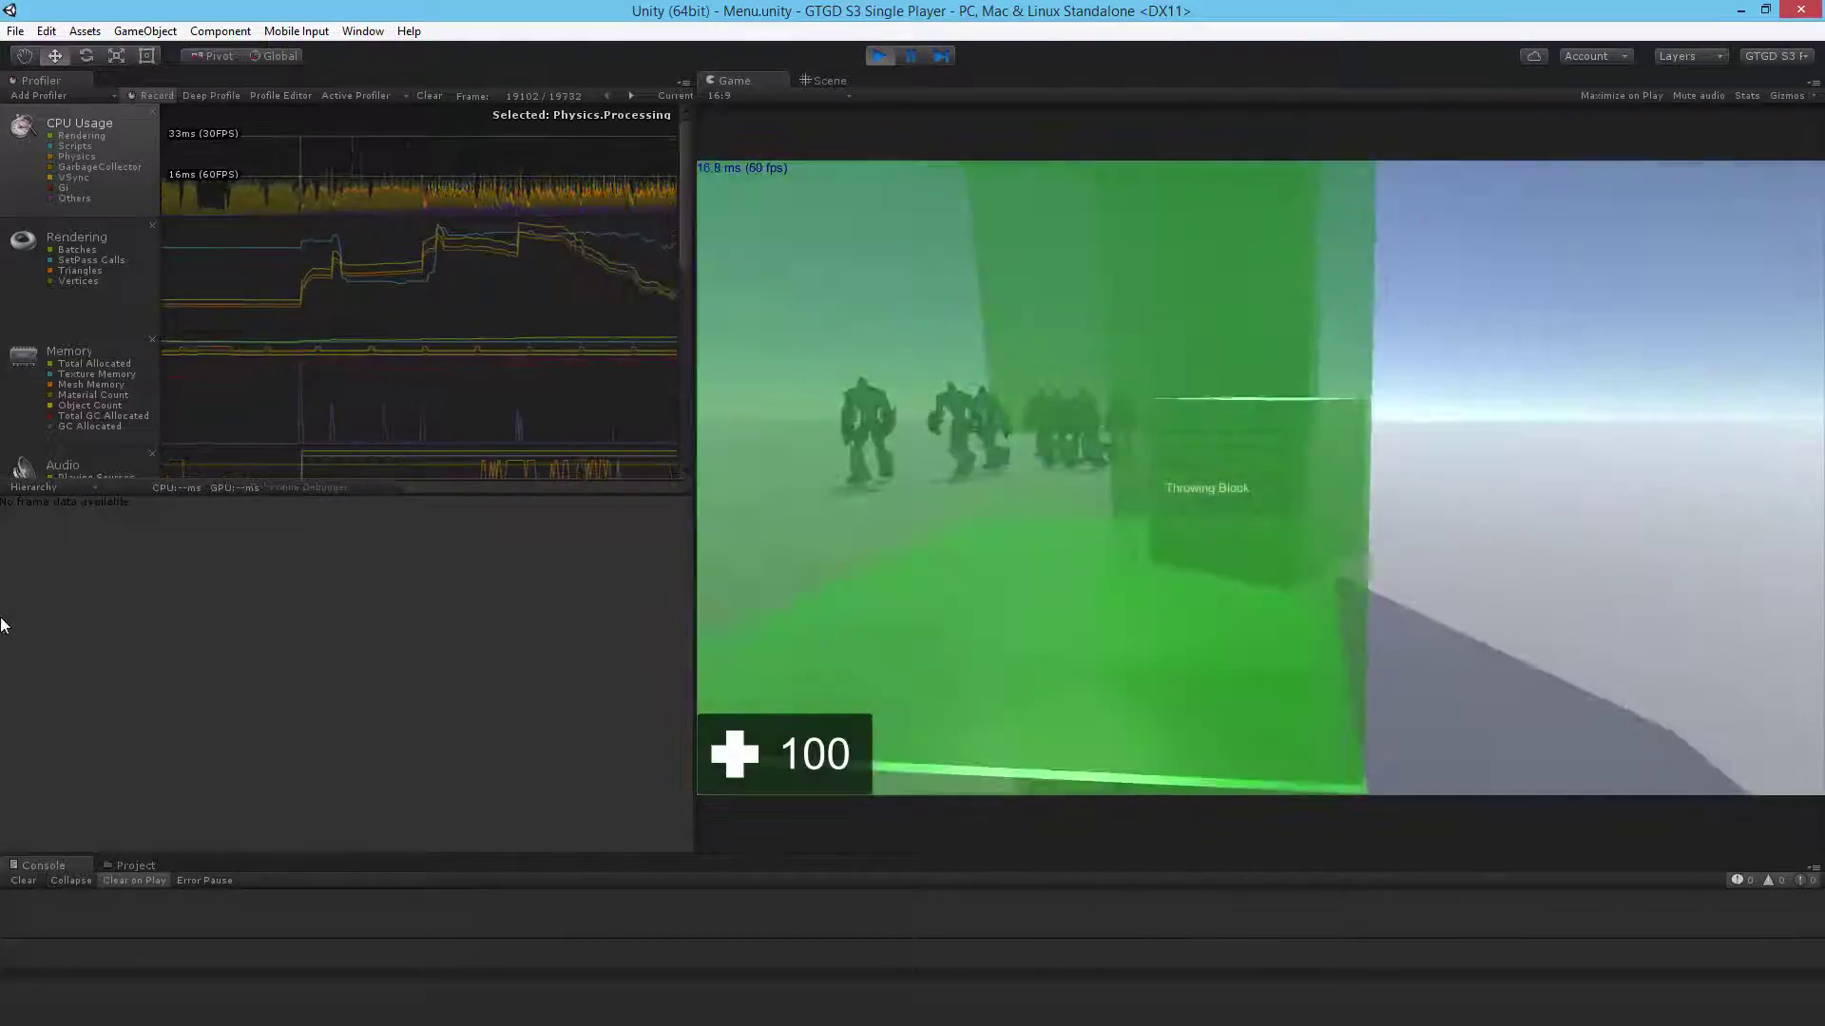
key("e")
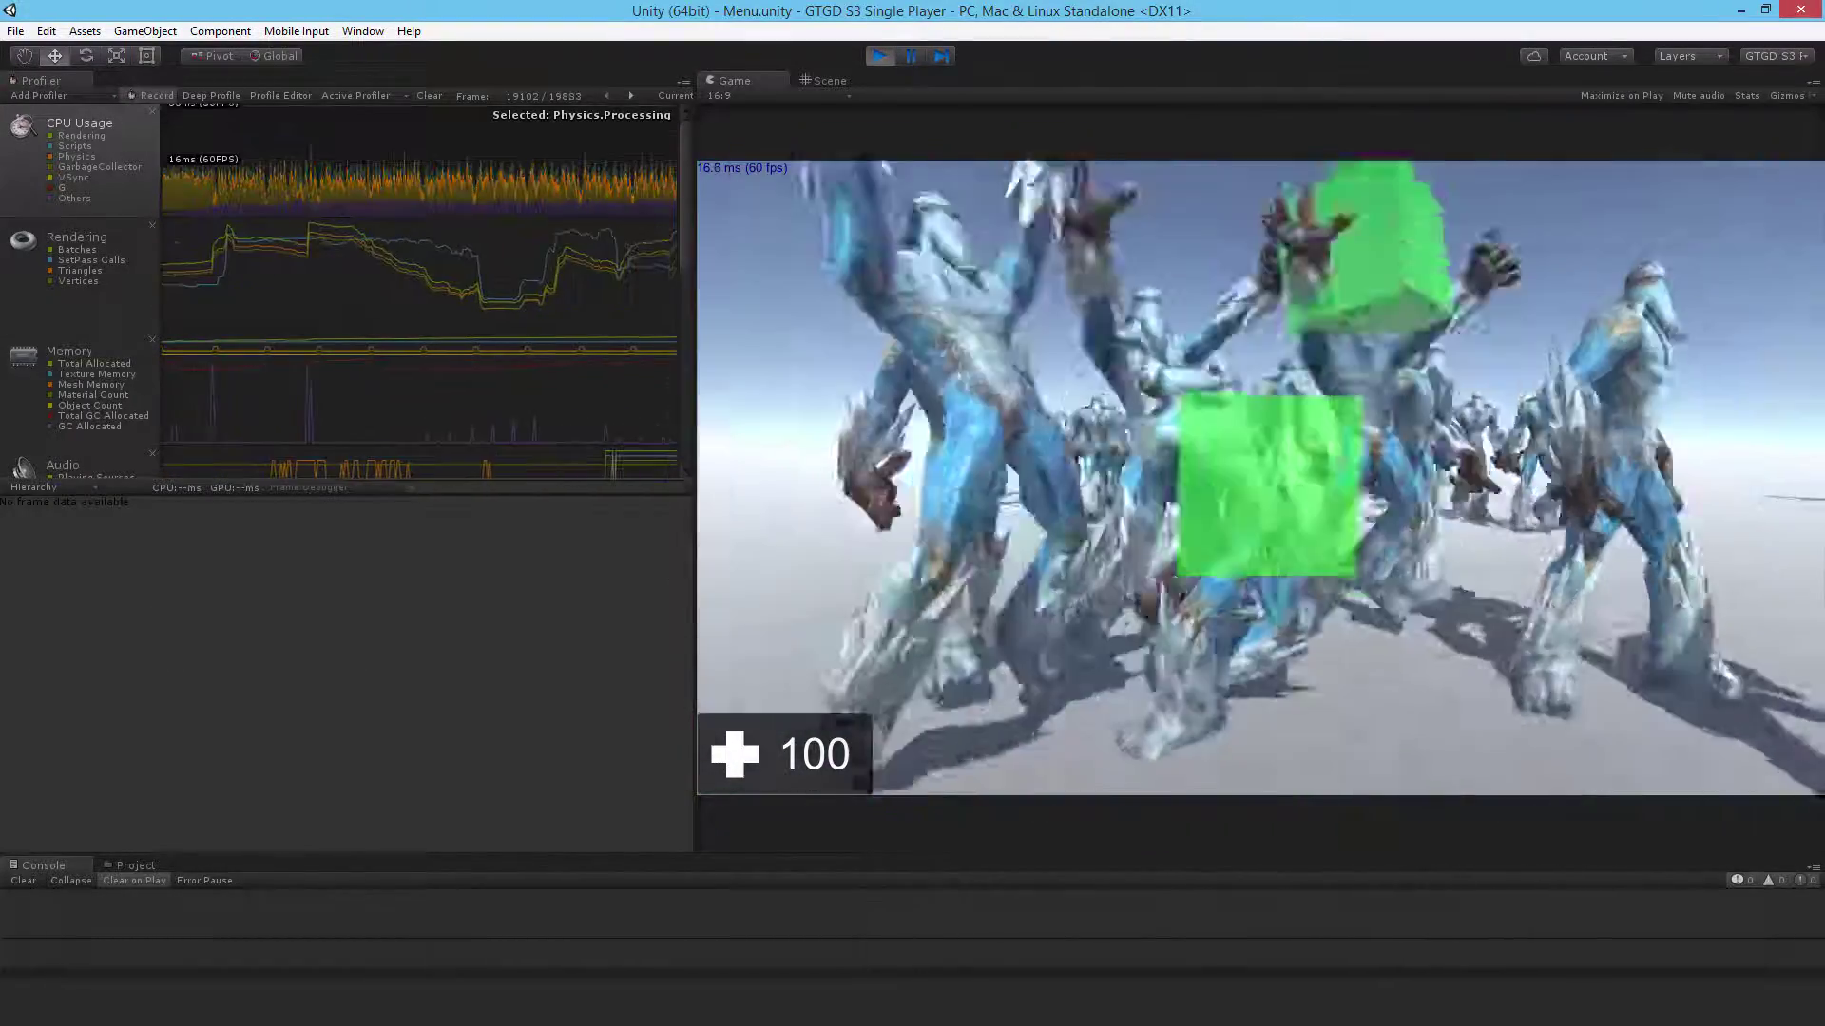
key("s")
key("s")
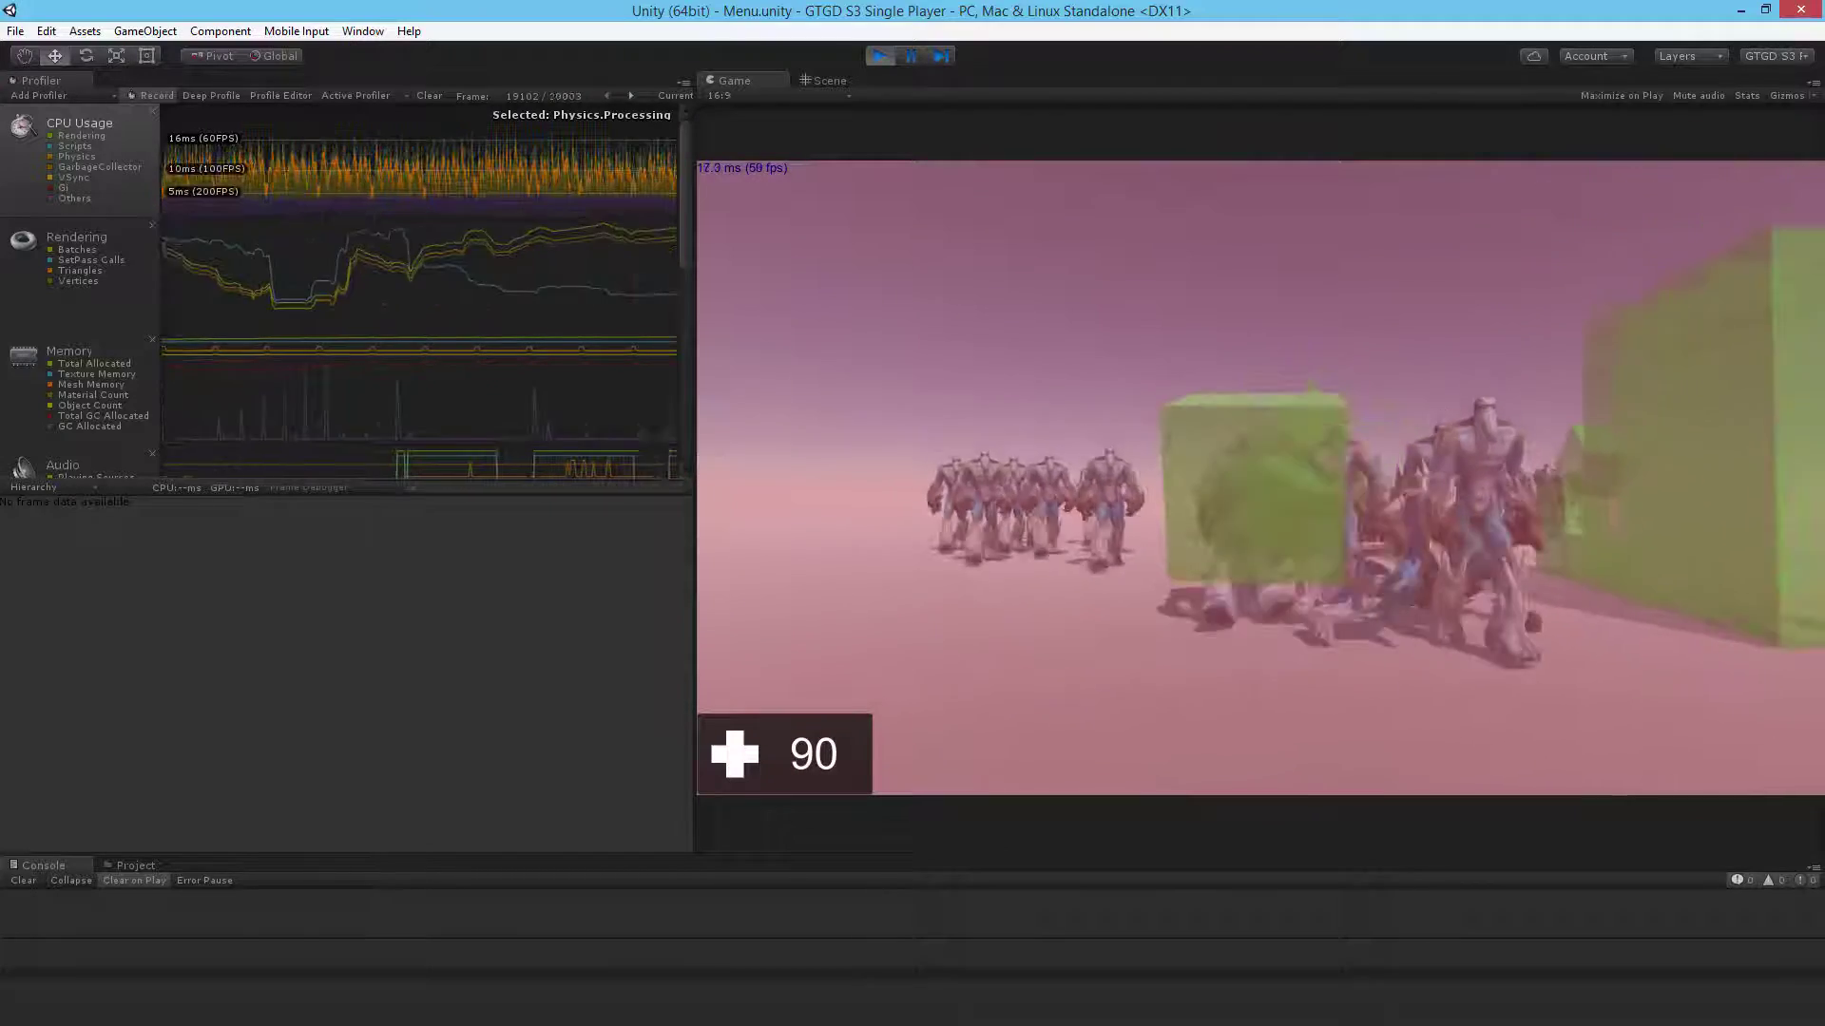
key("s")
key("Escape")
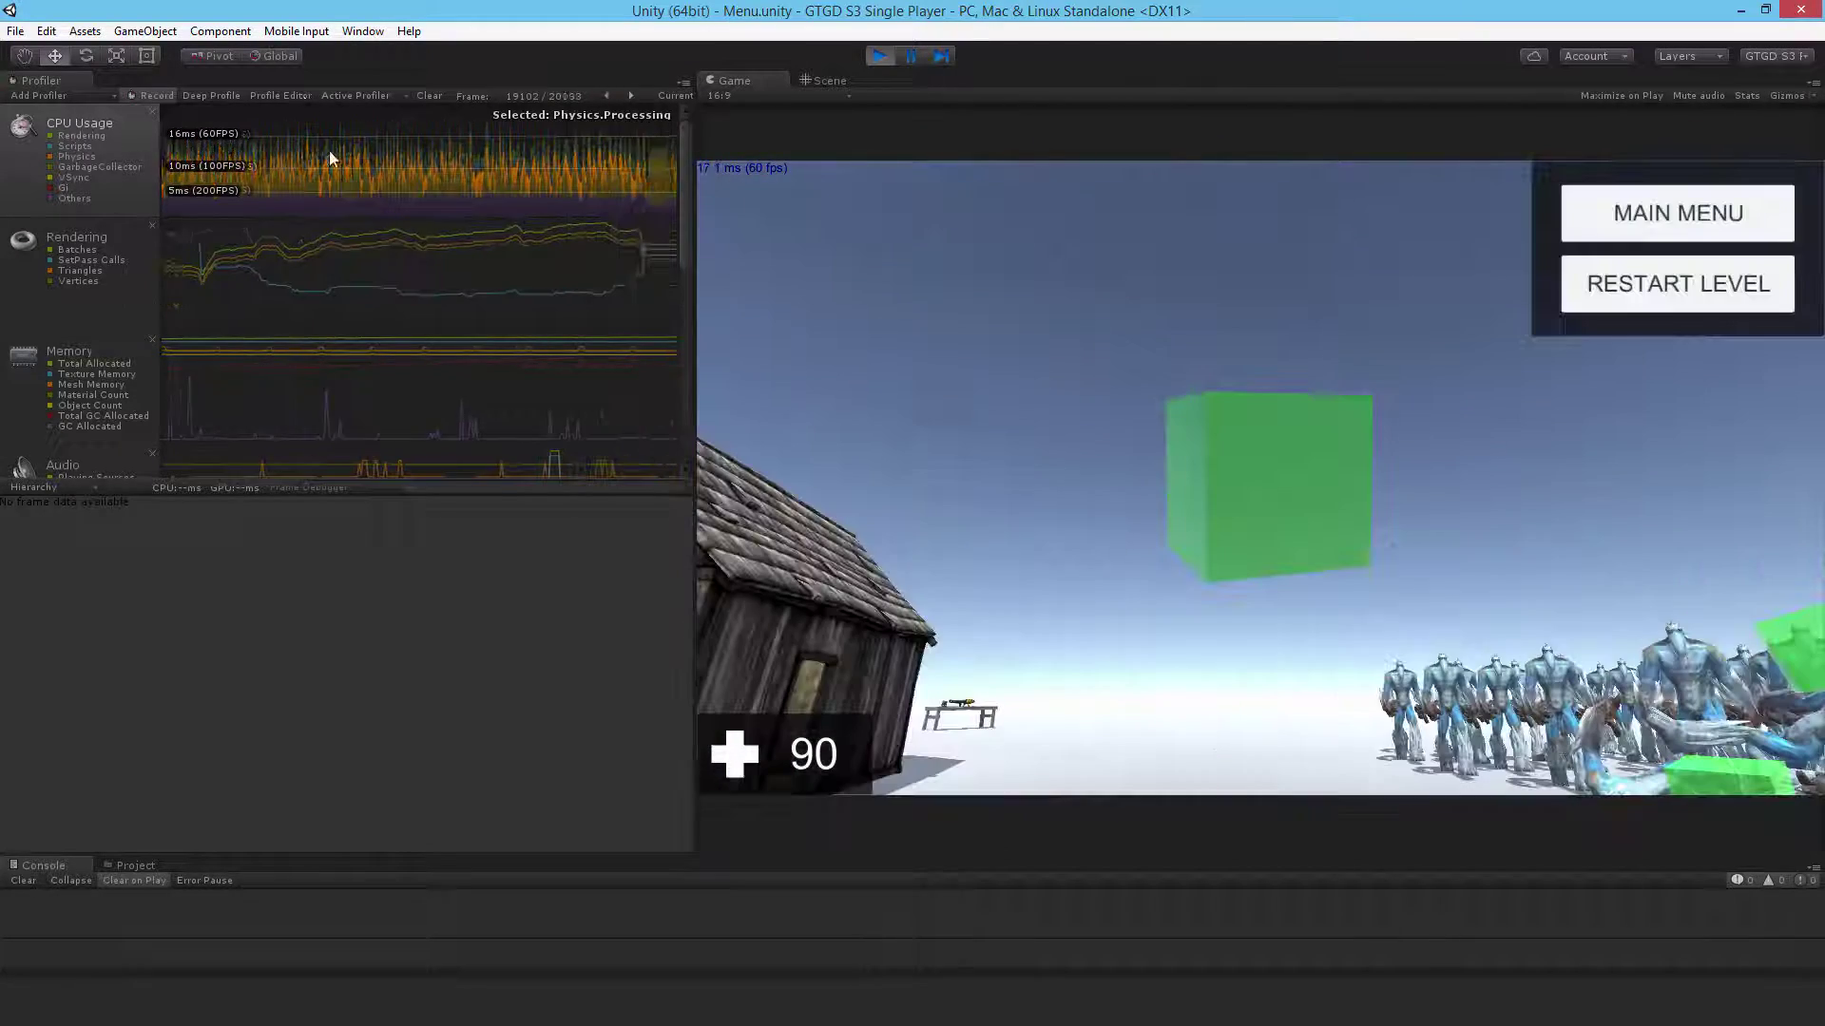
left_click(260, 179)
Scrub the widened Profiler to frame 20007, collapse BehaviourUpdate, and shrink the Profiler back.
left_click_drag(264, 181, 300, 181)
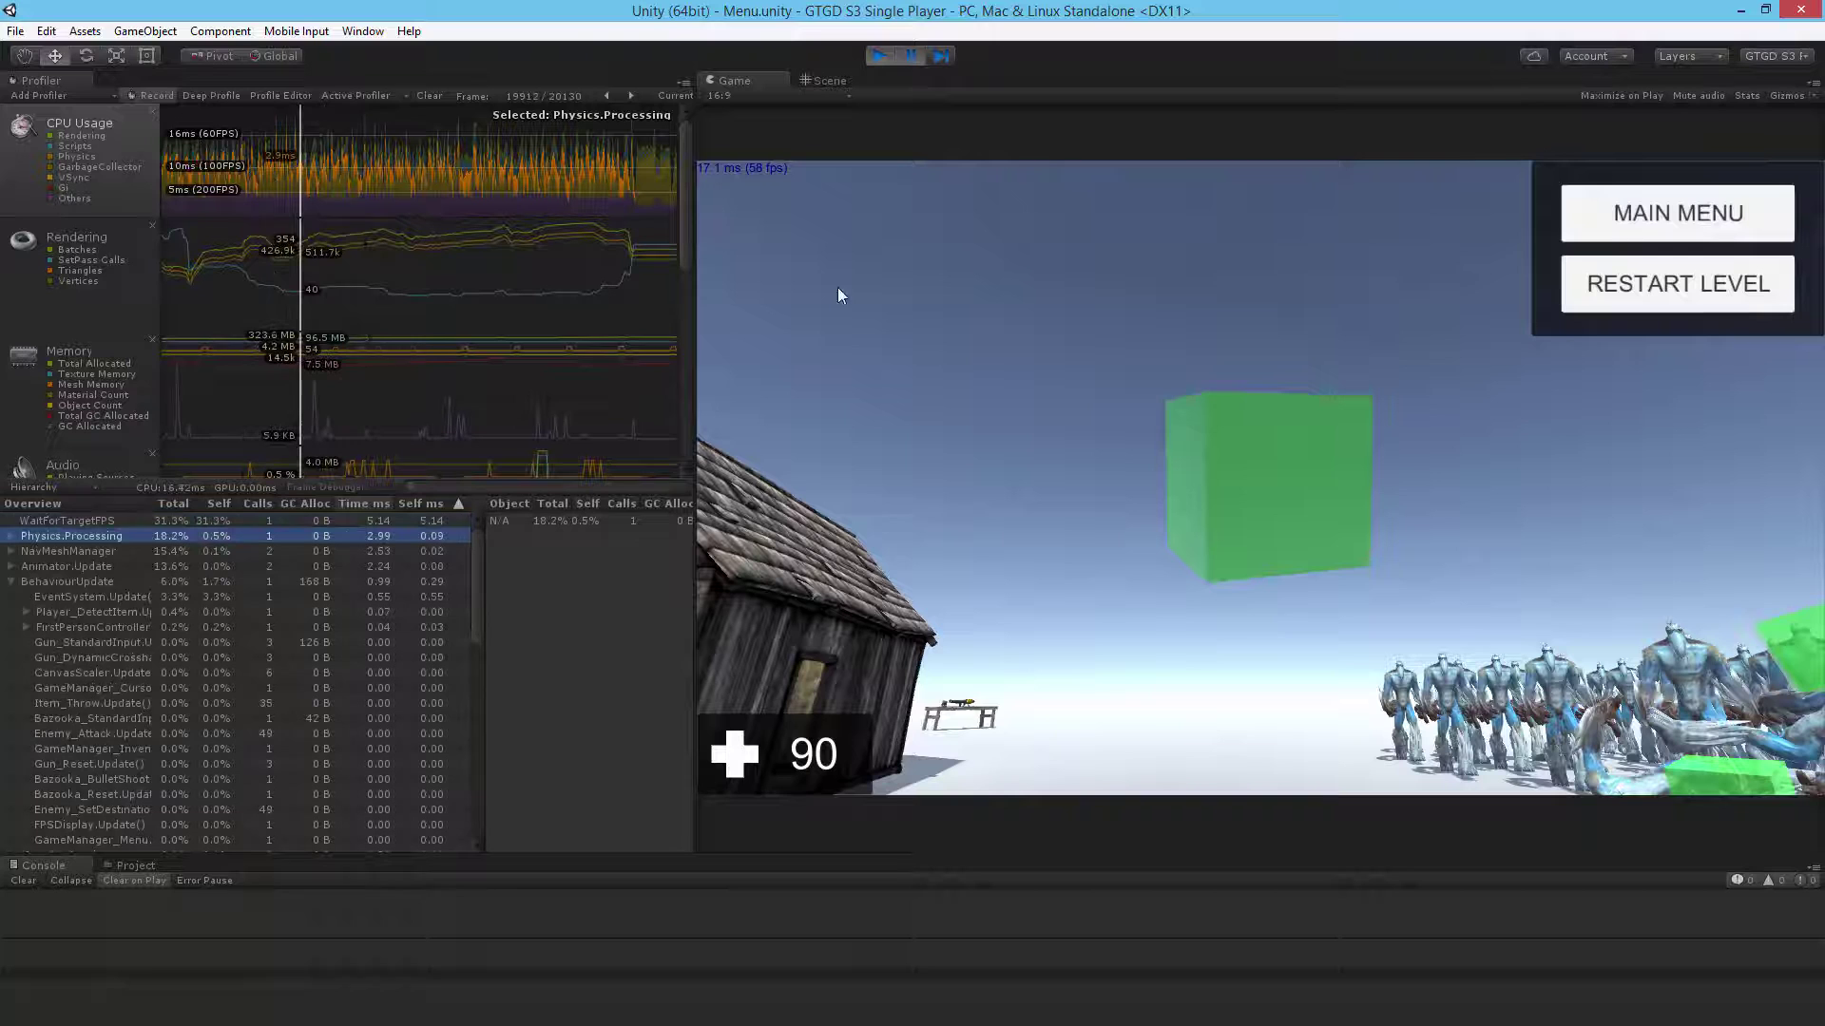
left_click_drag(707, 323, 1406, 322)
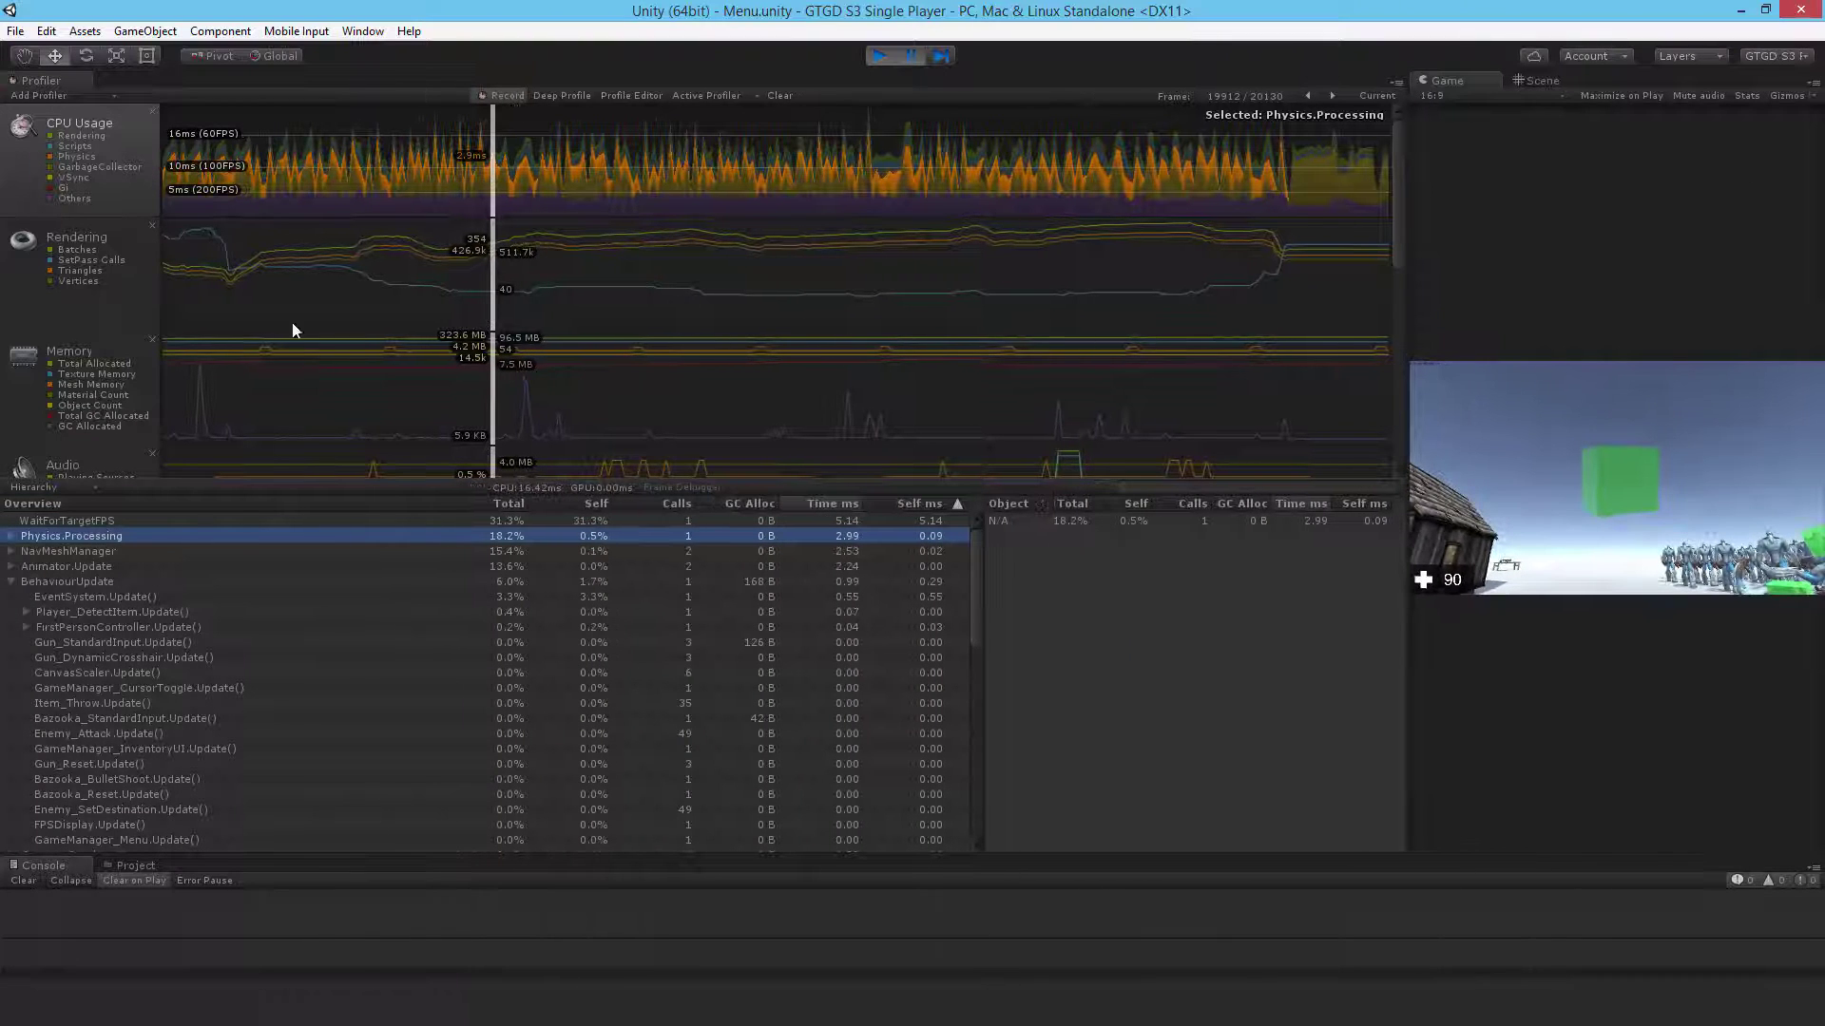
left_click_drag(529, 195, 799, 178)
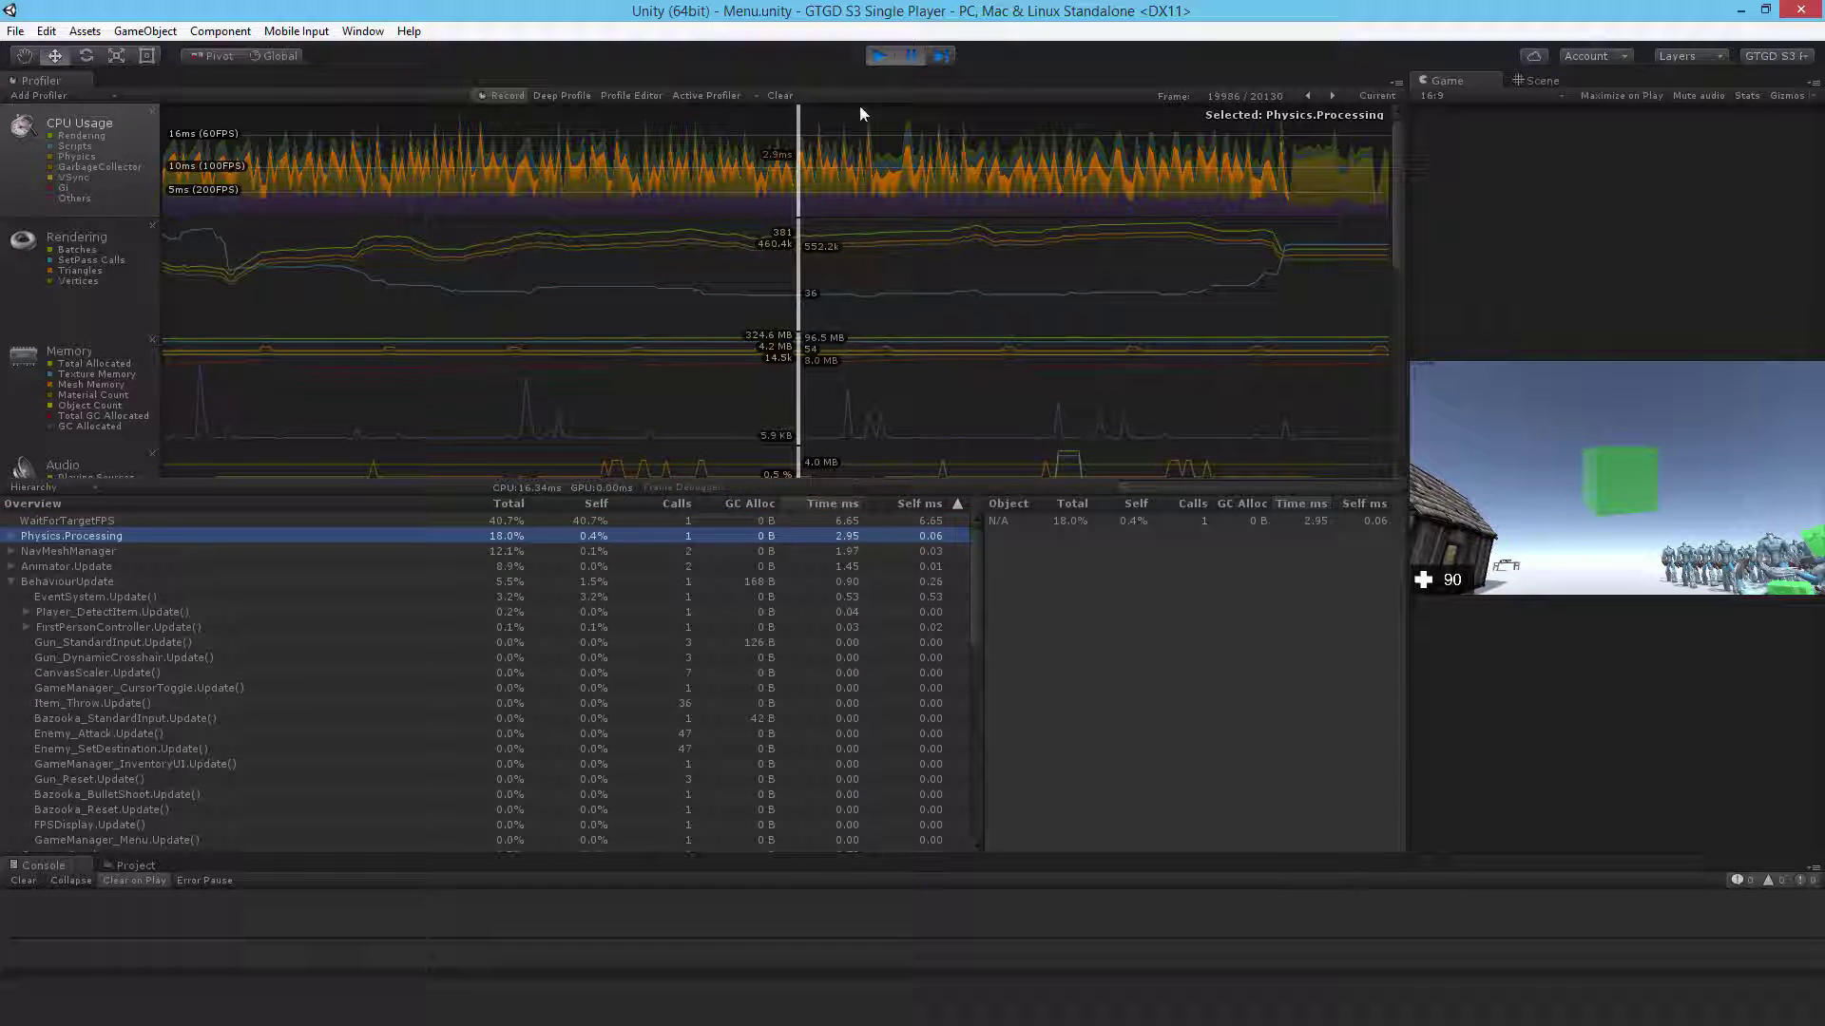
left_click_drag(860, 114, 975, 167)
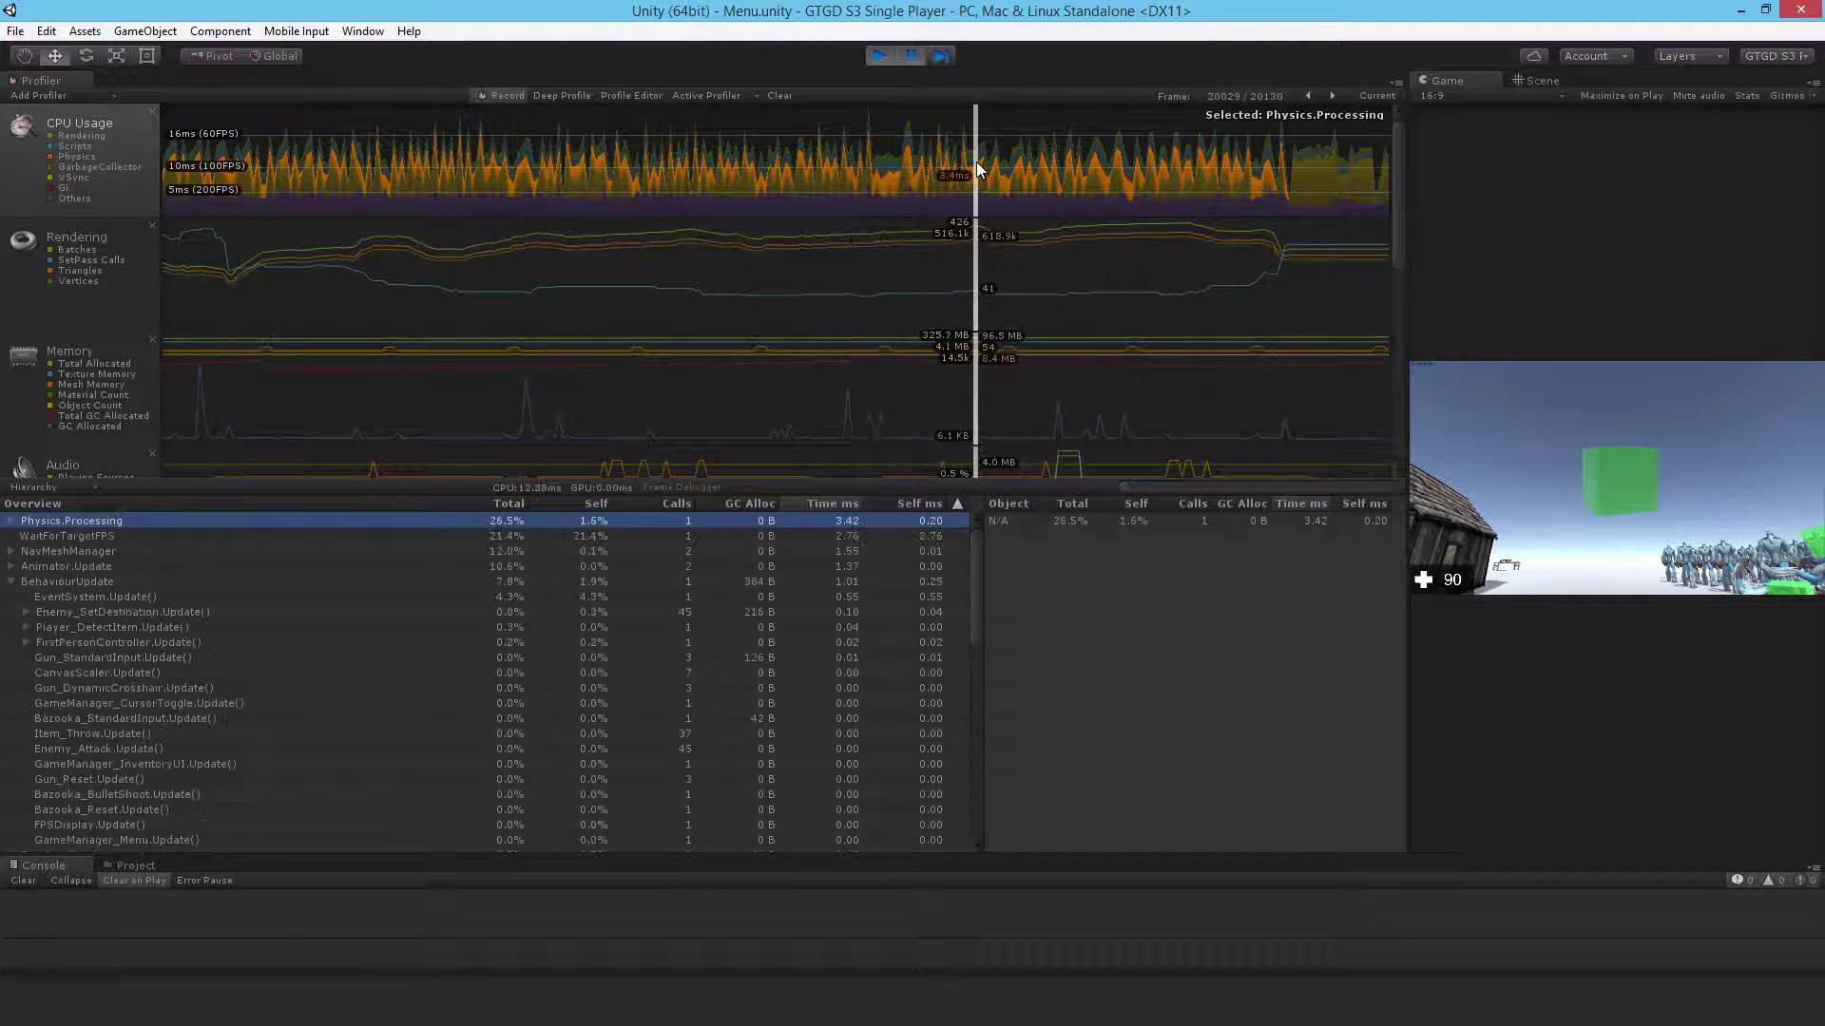
left_click(11, 582)
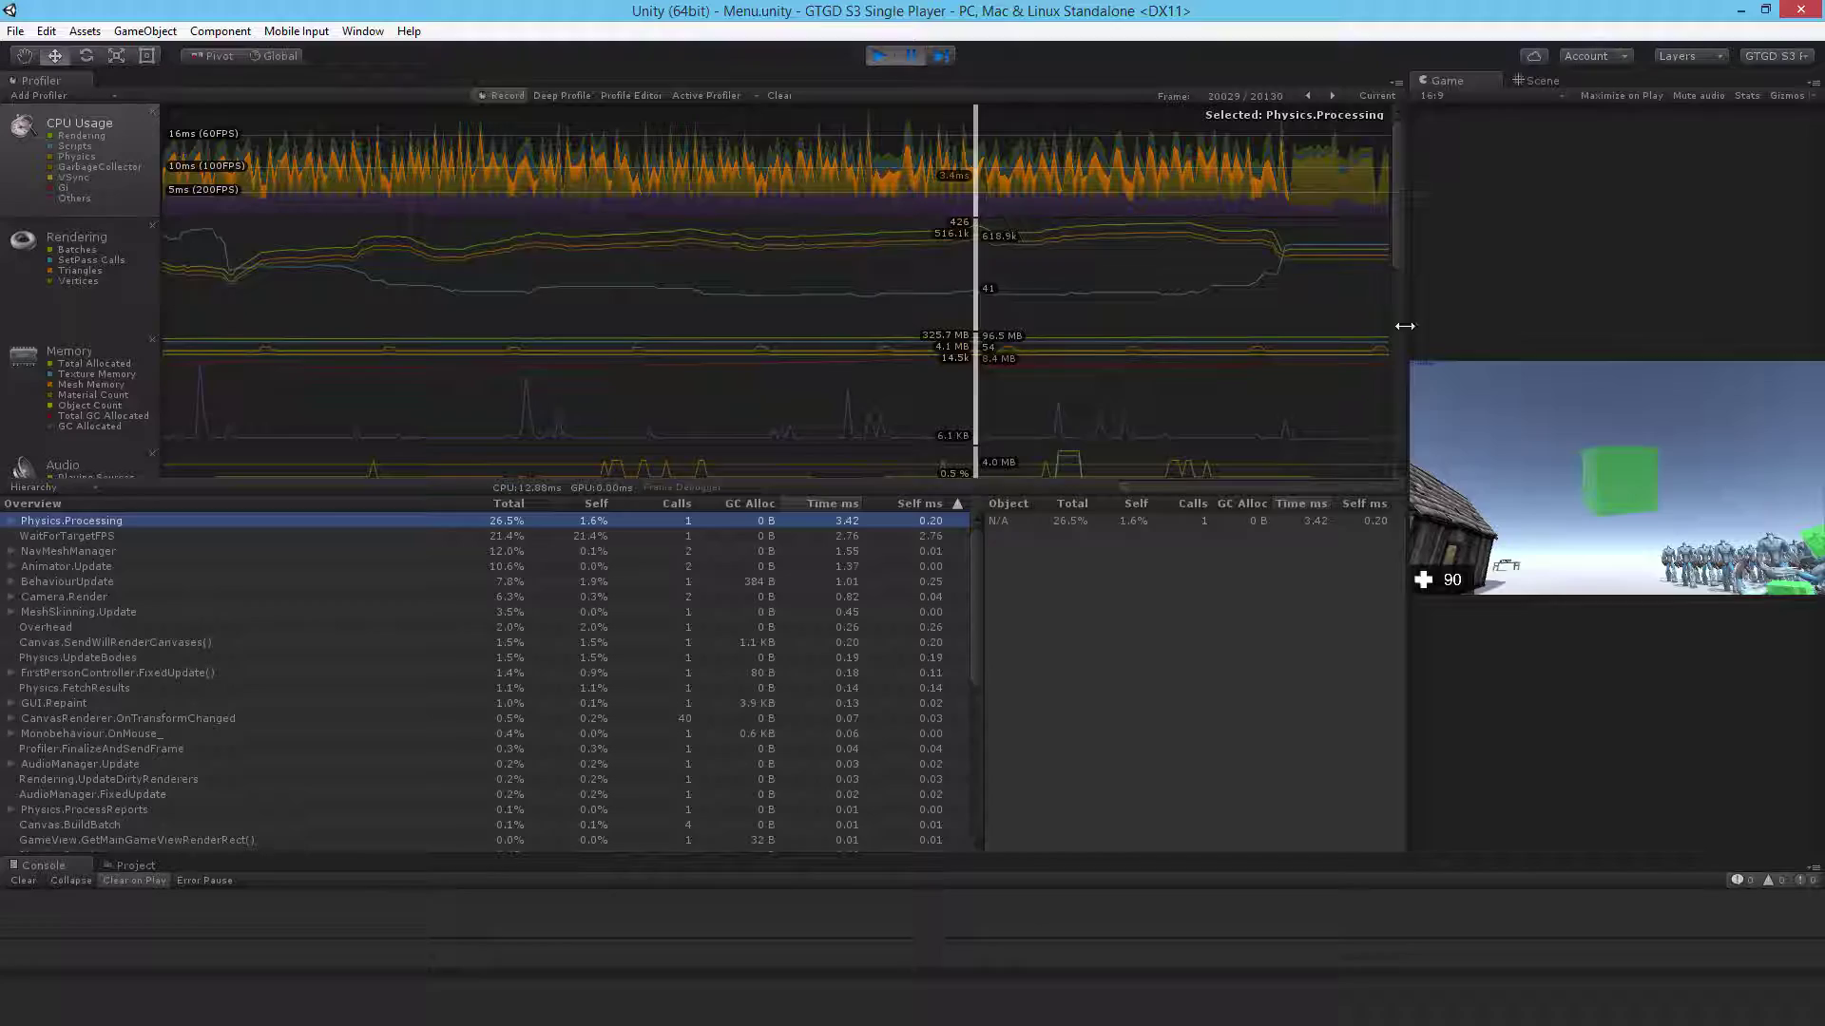
left_click_drag(1404, 326, 598, 375)
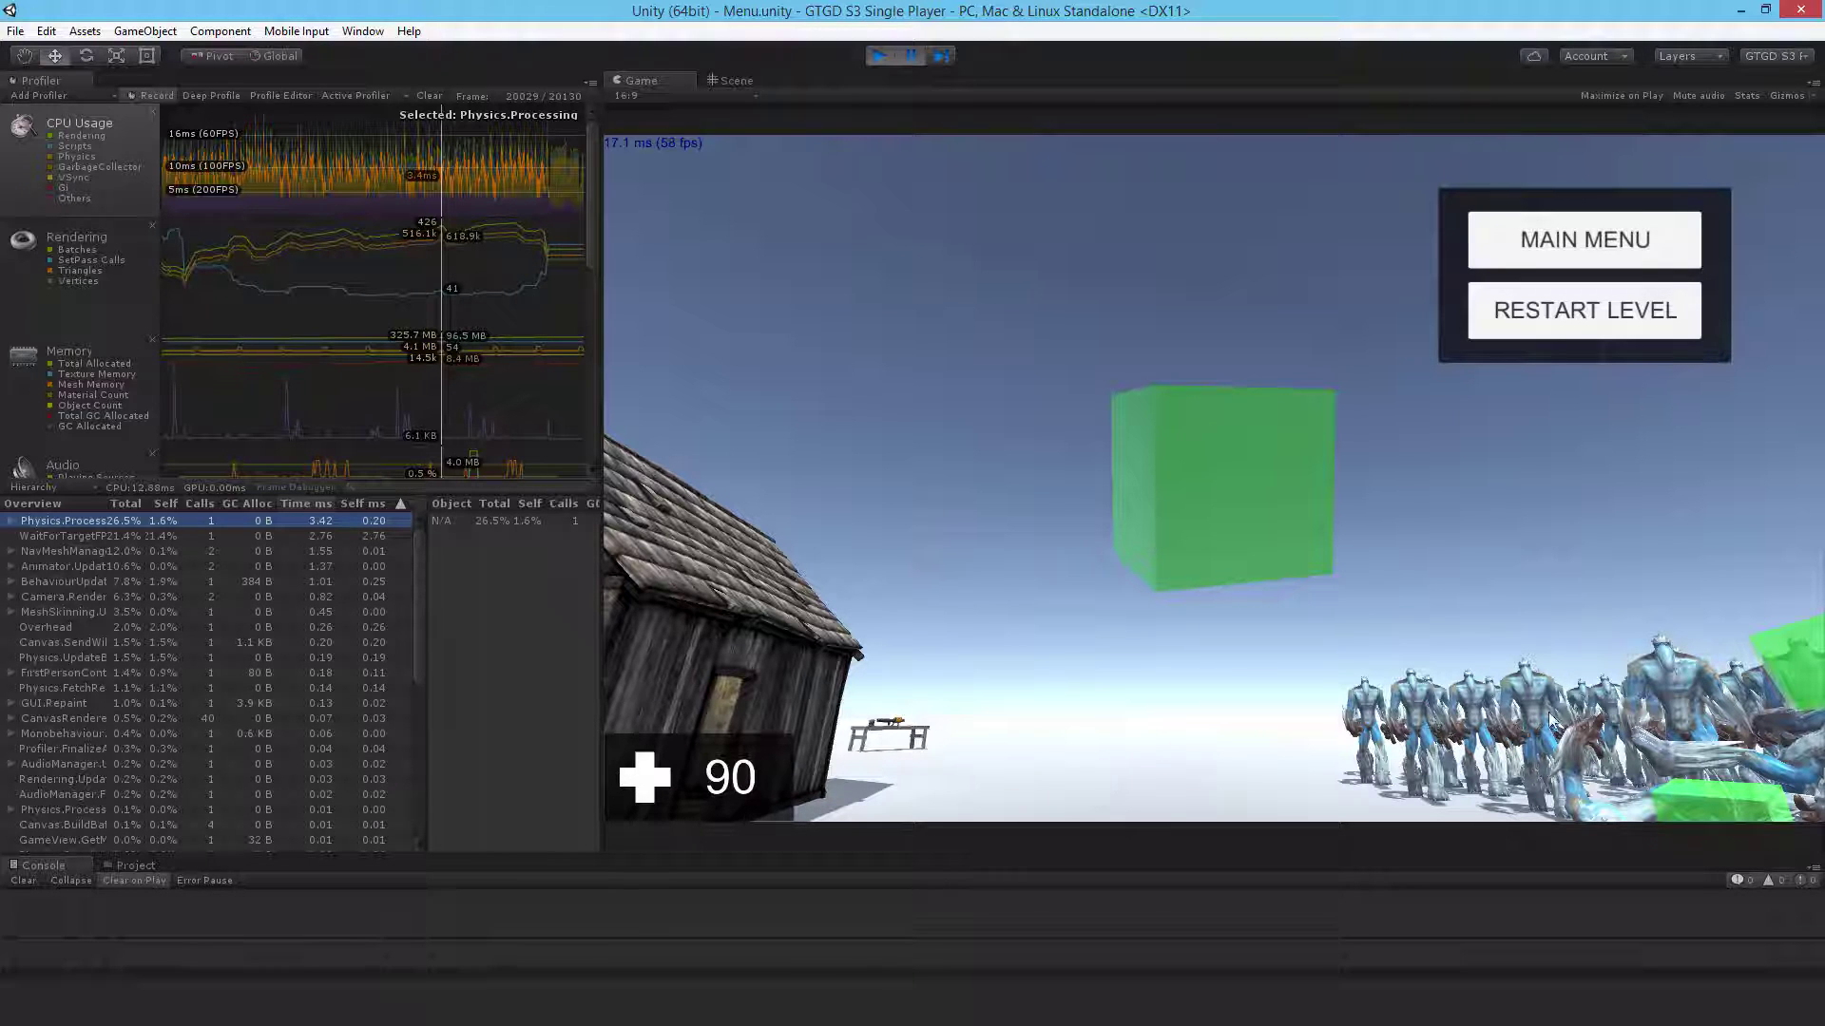
Stop Play mode, browse the Window menu, and scrub back through the recorded profiler frames.
left_click(882, 60)
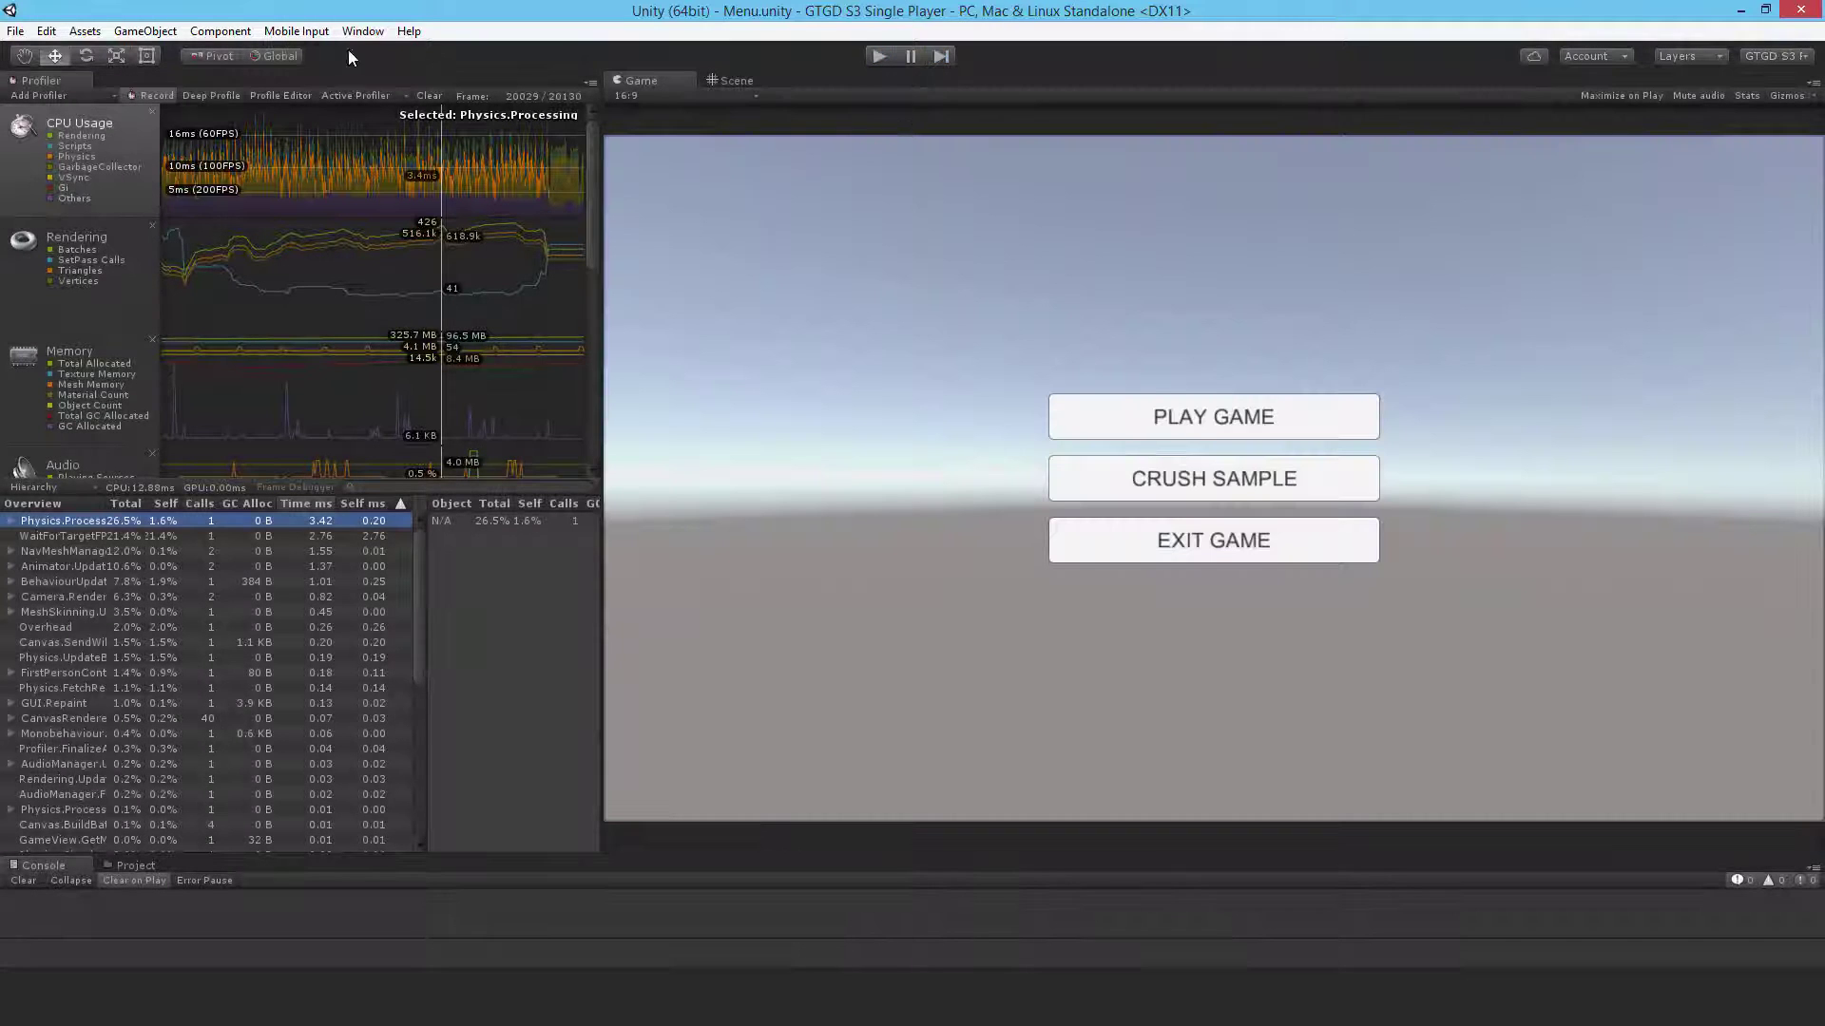
left_click(365, 35)
mouse_move(513, 102)
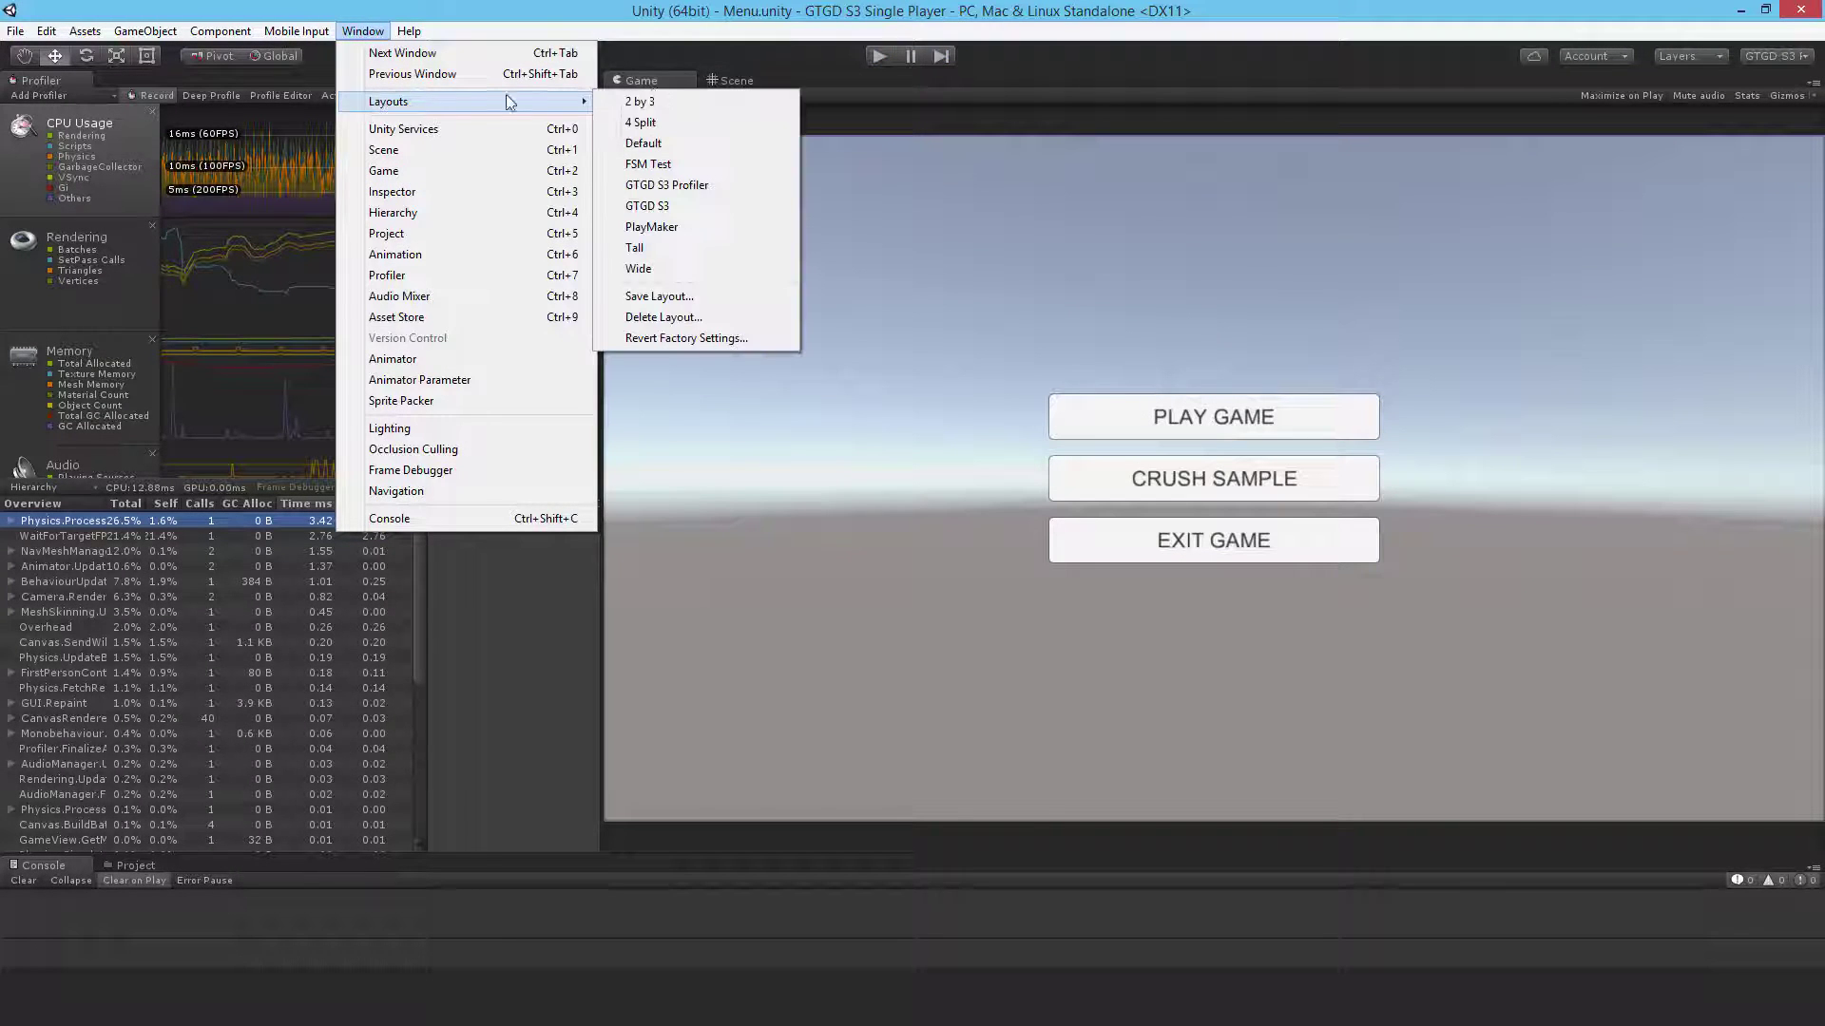
left_click(641, 4)
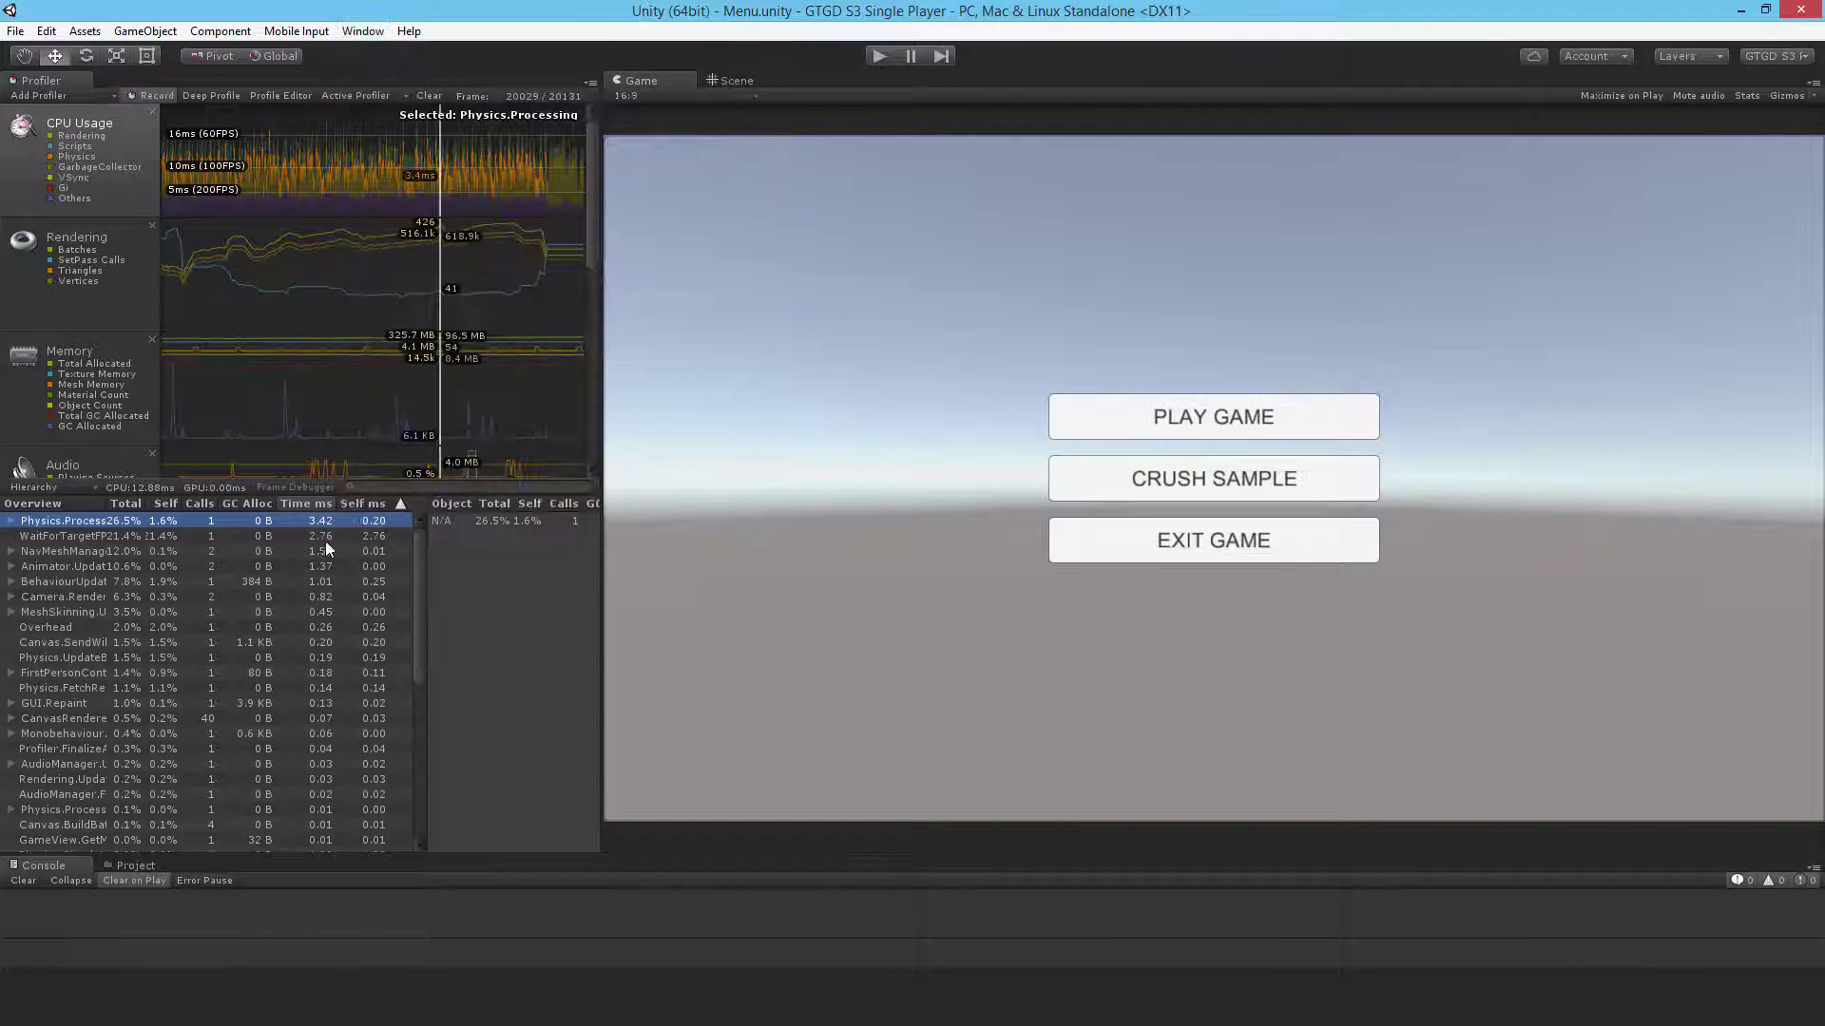
left_click_drag(405, 152, 463, 158)
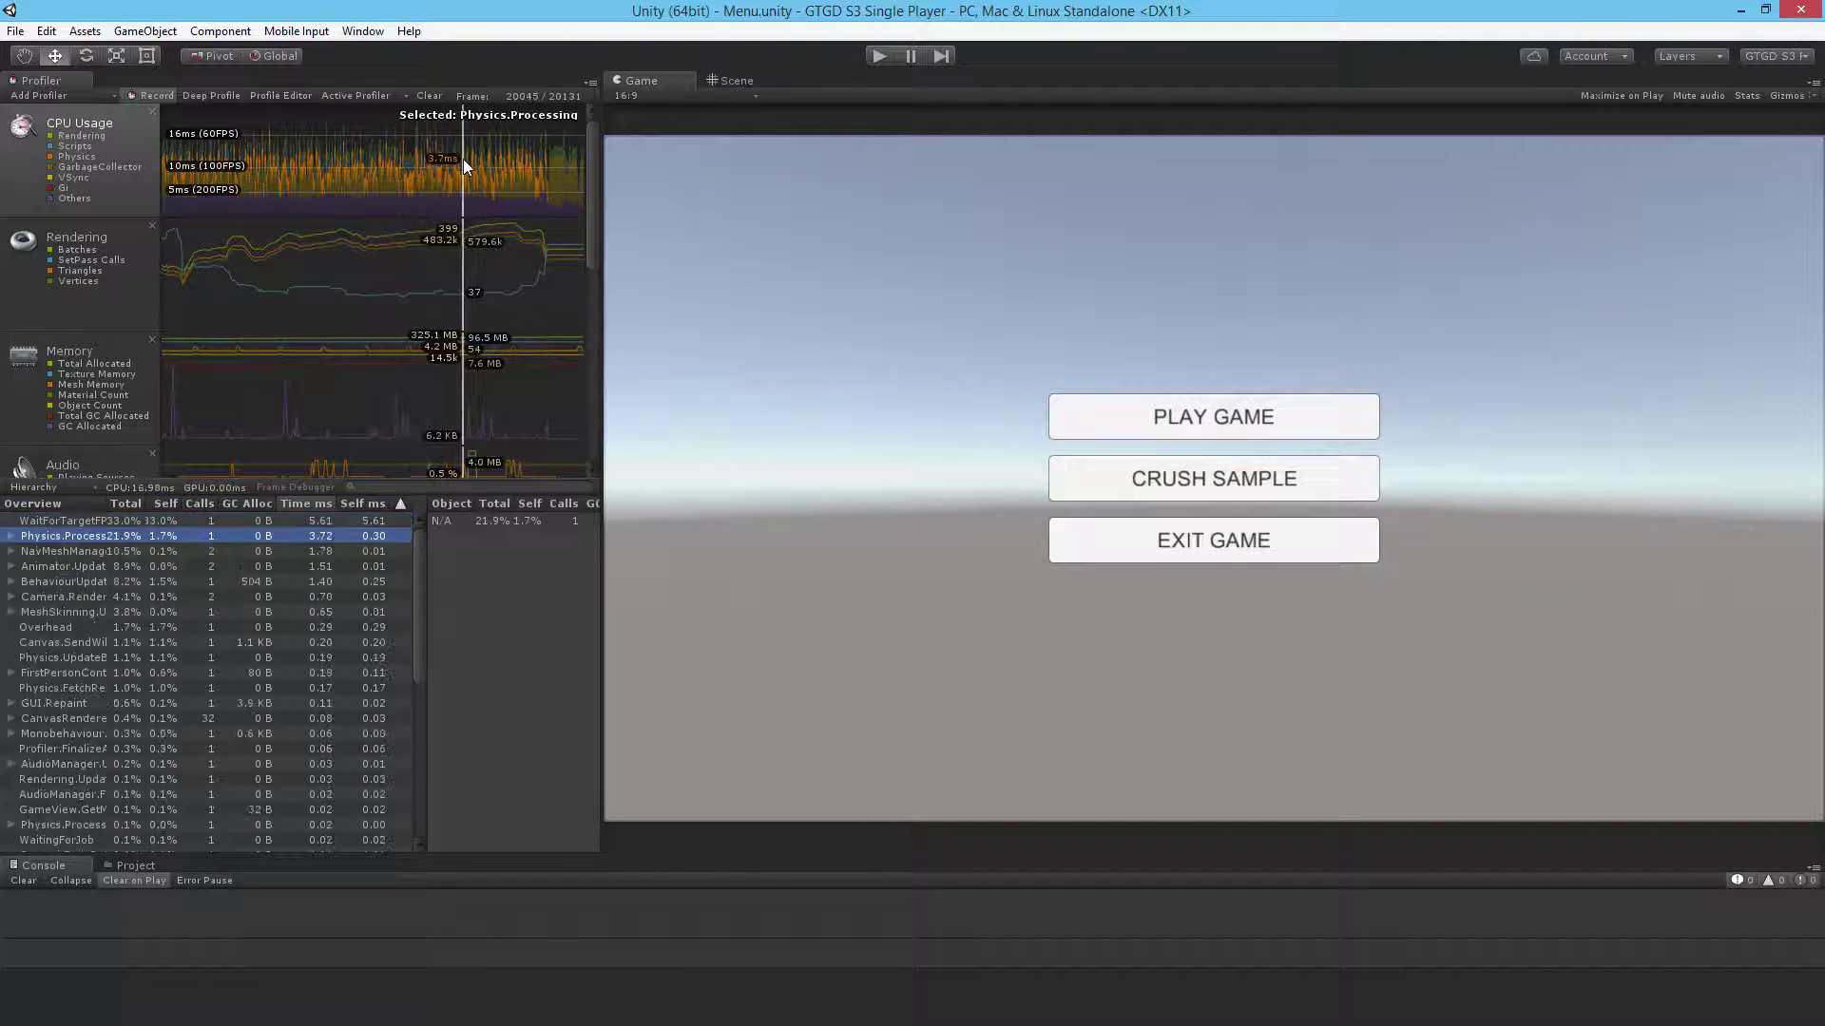
left_click(362, 30)
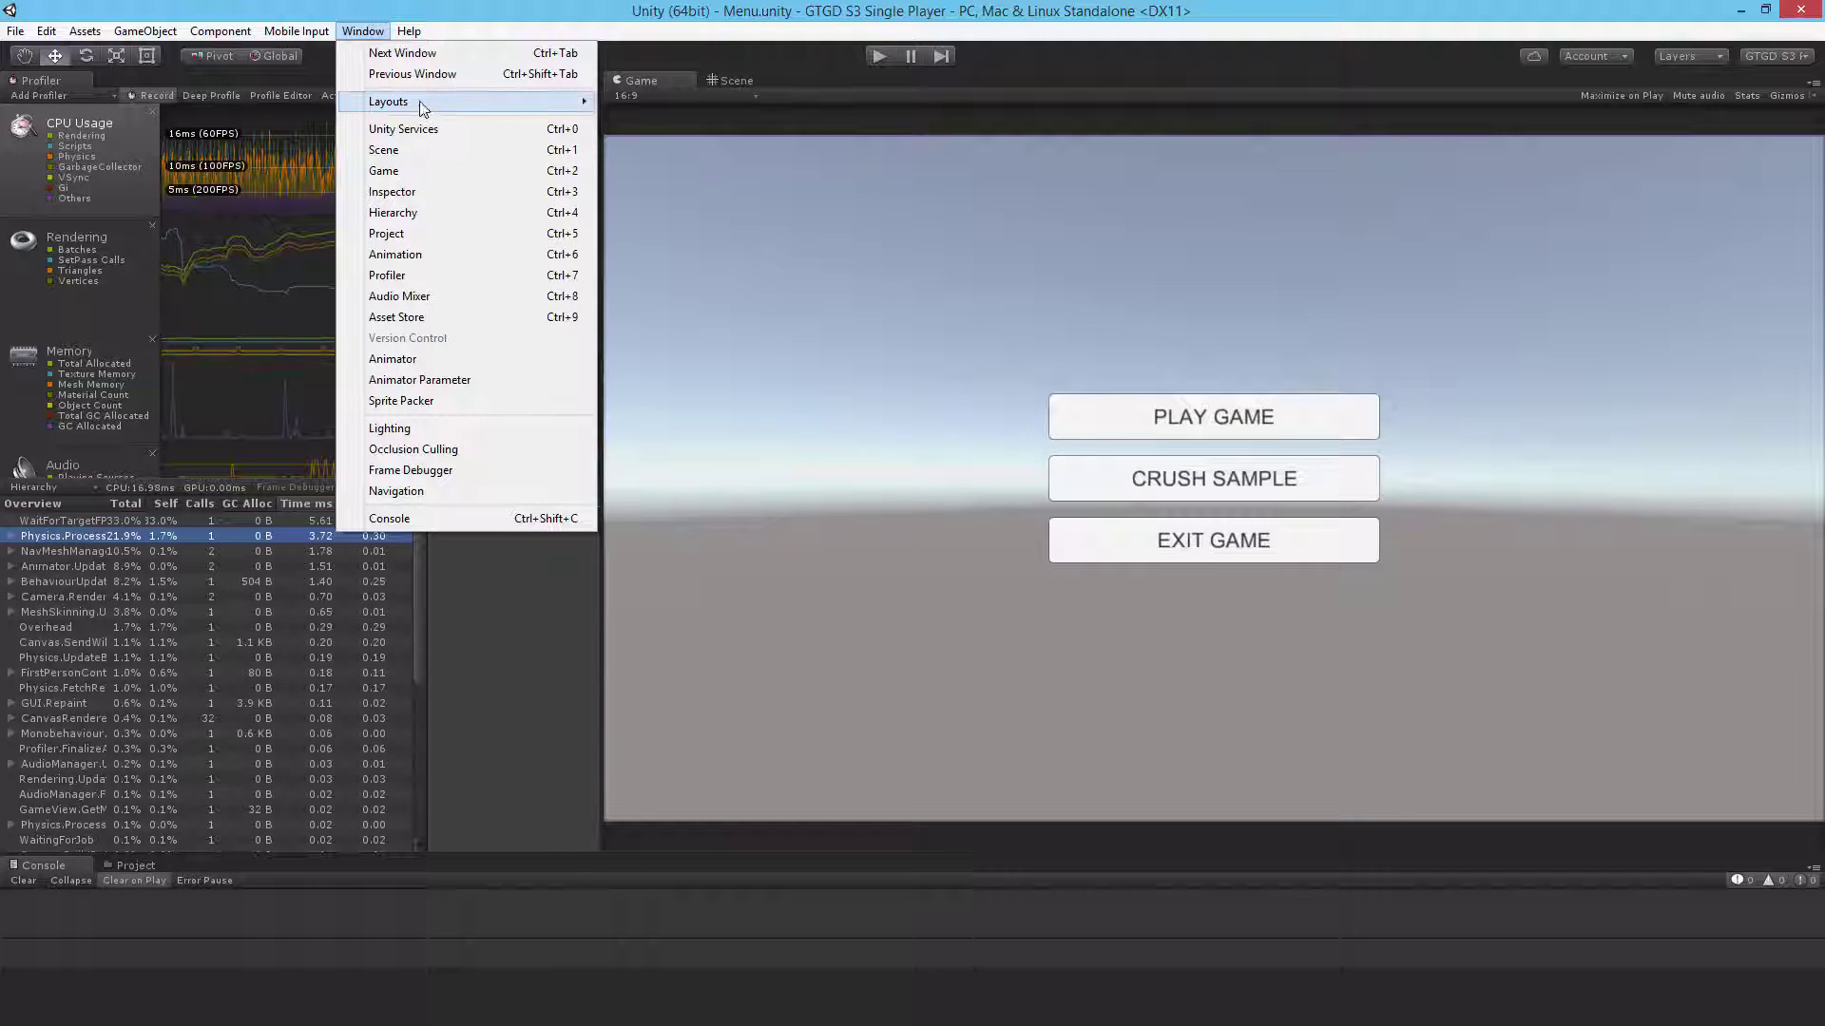
Switch to the GTGD S3 layout and open the Game scene.
mouse_move(502, 101)
left_click(665, 205)
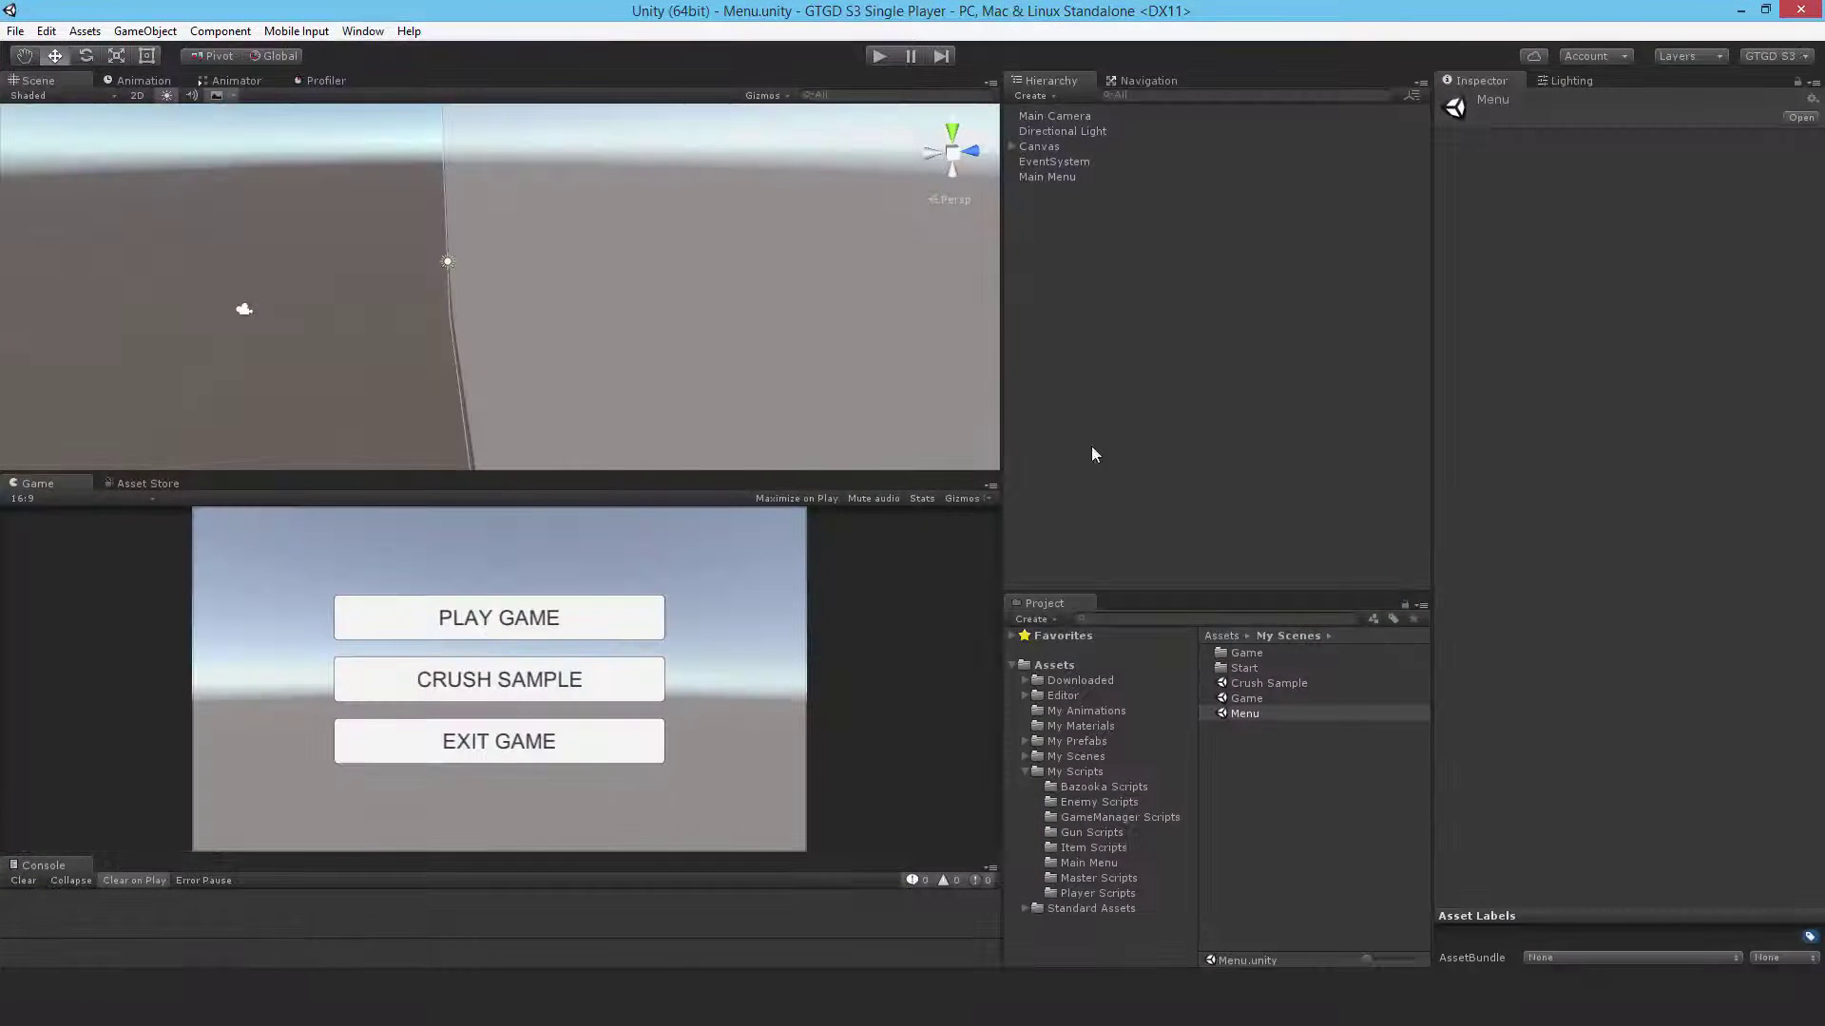
double_click(1253, 701)
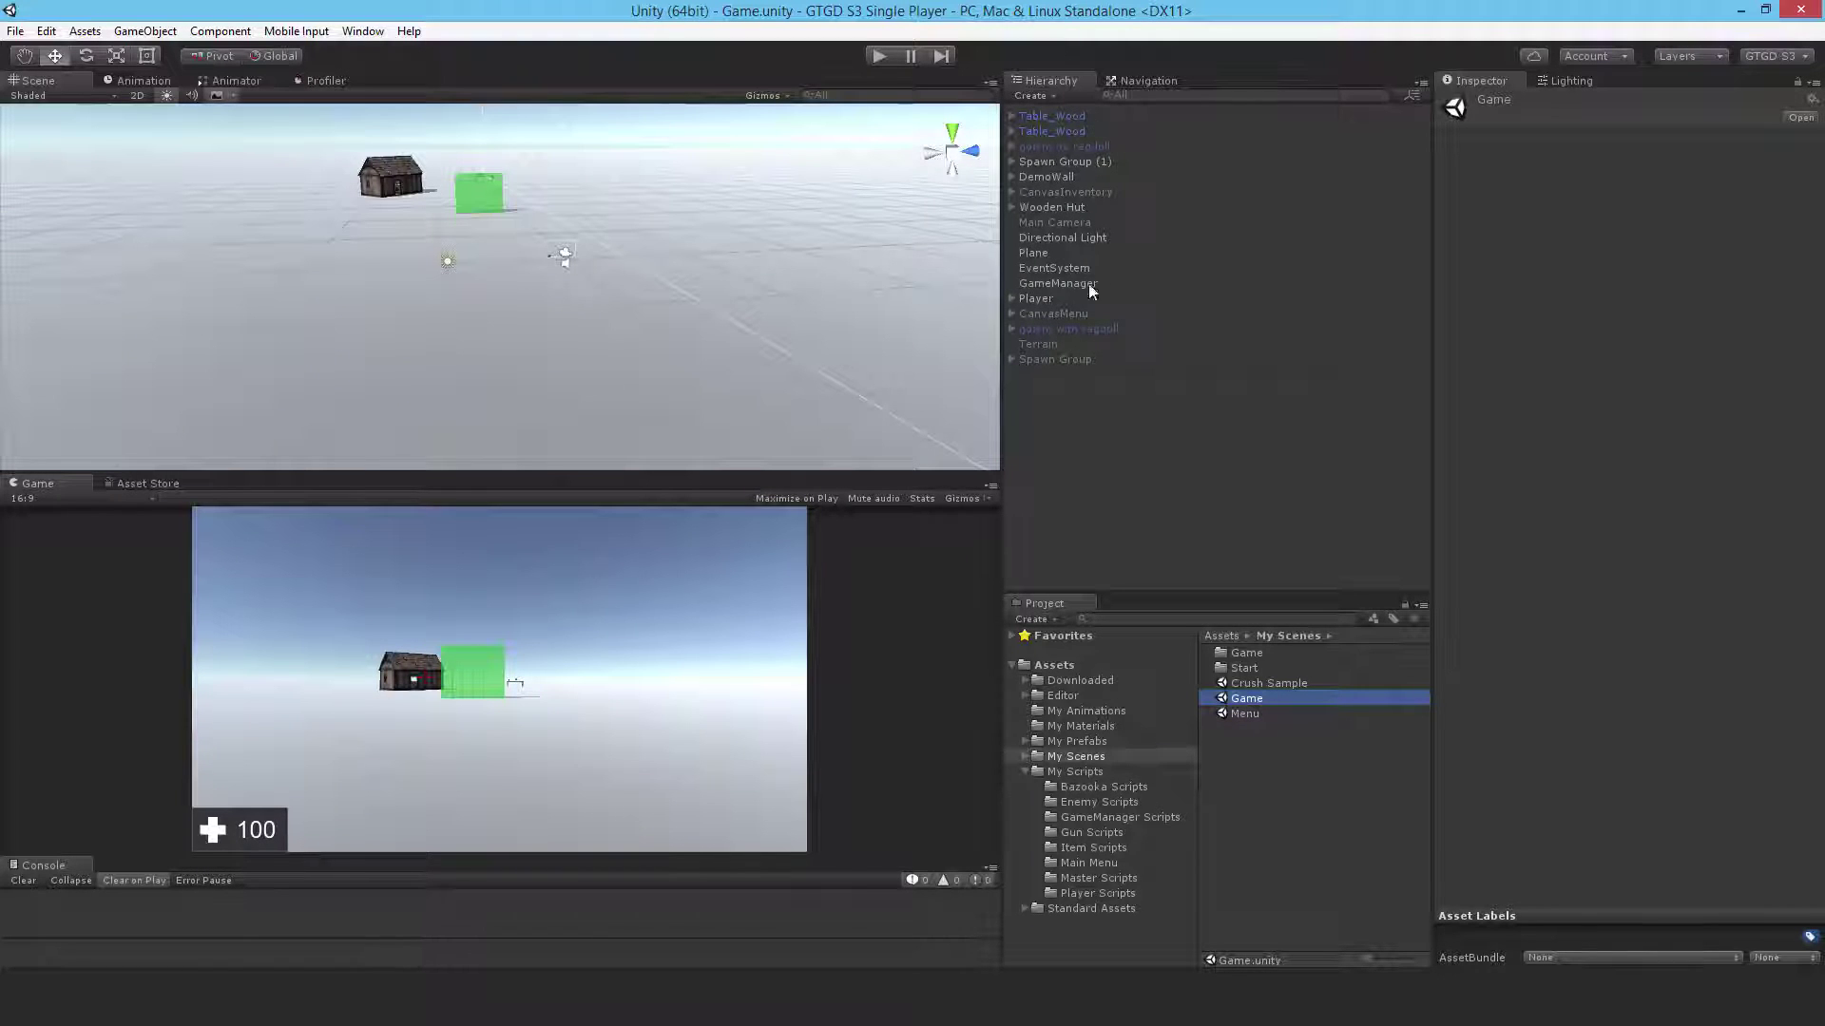
Disable Spawn Group (1), keep Spawn Group active, check its spawners, and save the scene.
left_click(1068, 163)
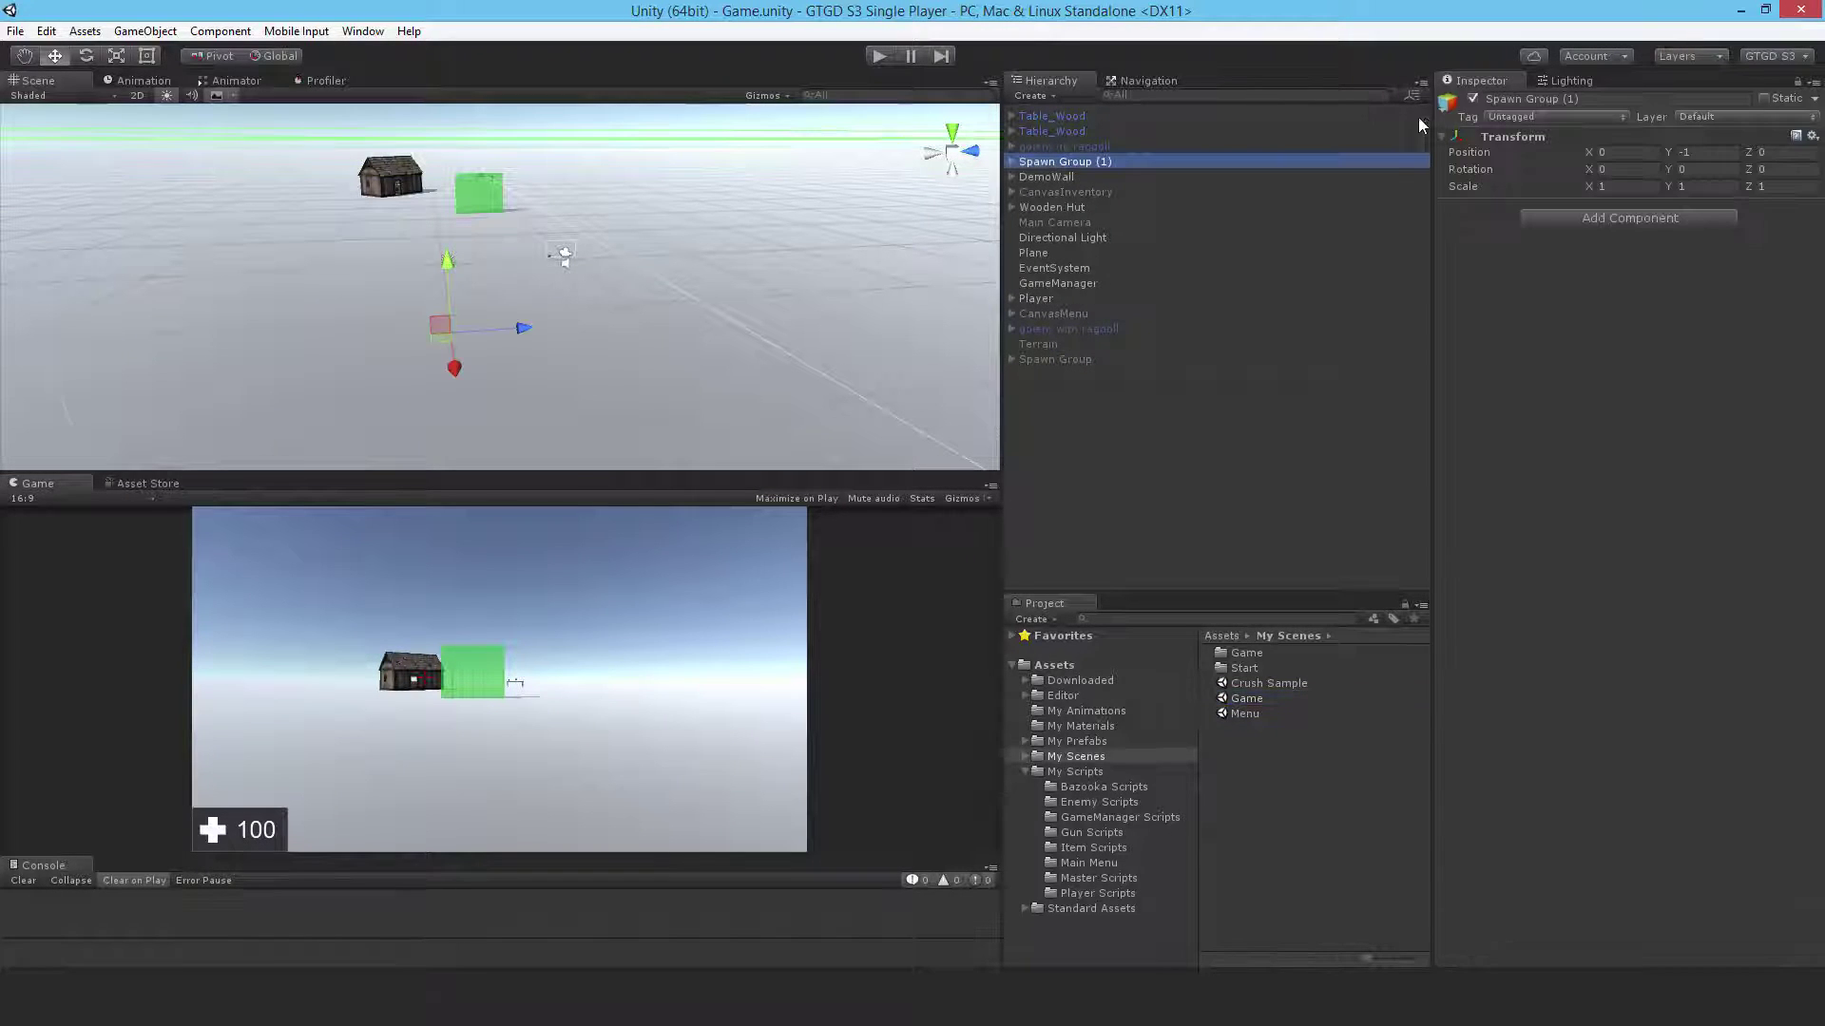
left_click(1472, 100)
left_click(1036, 361)
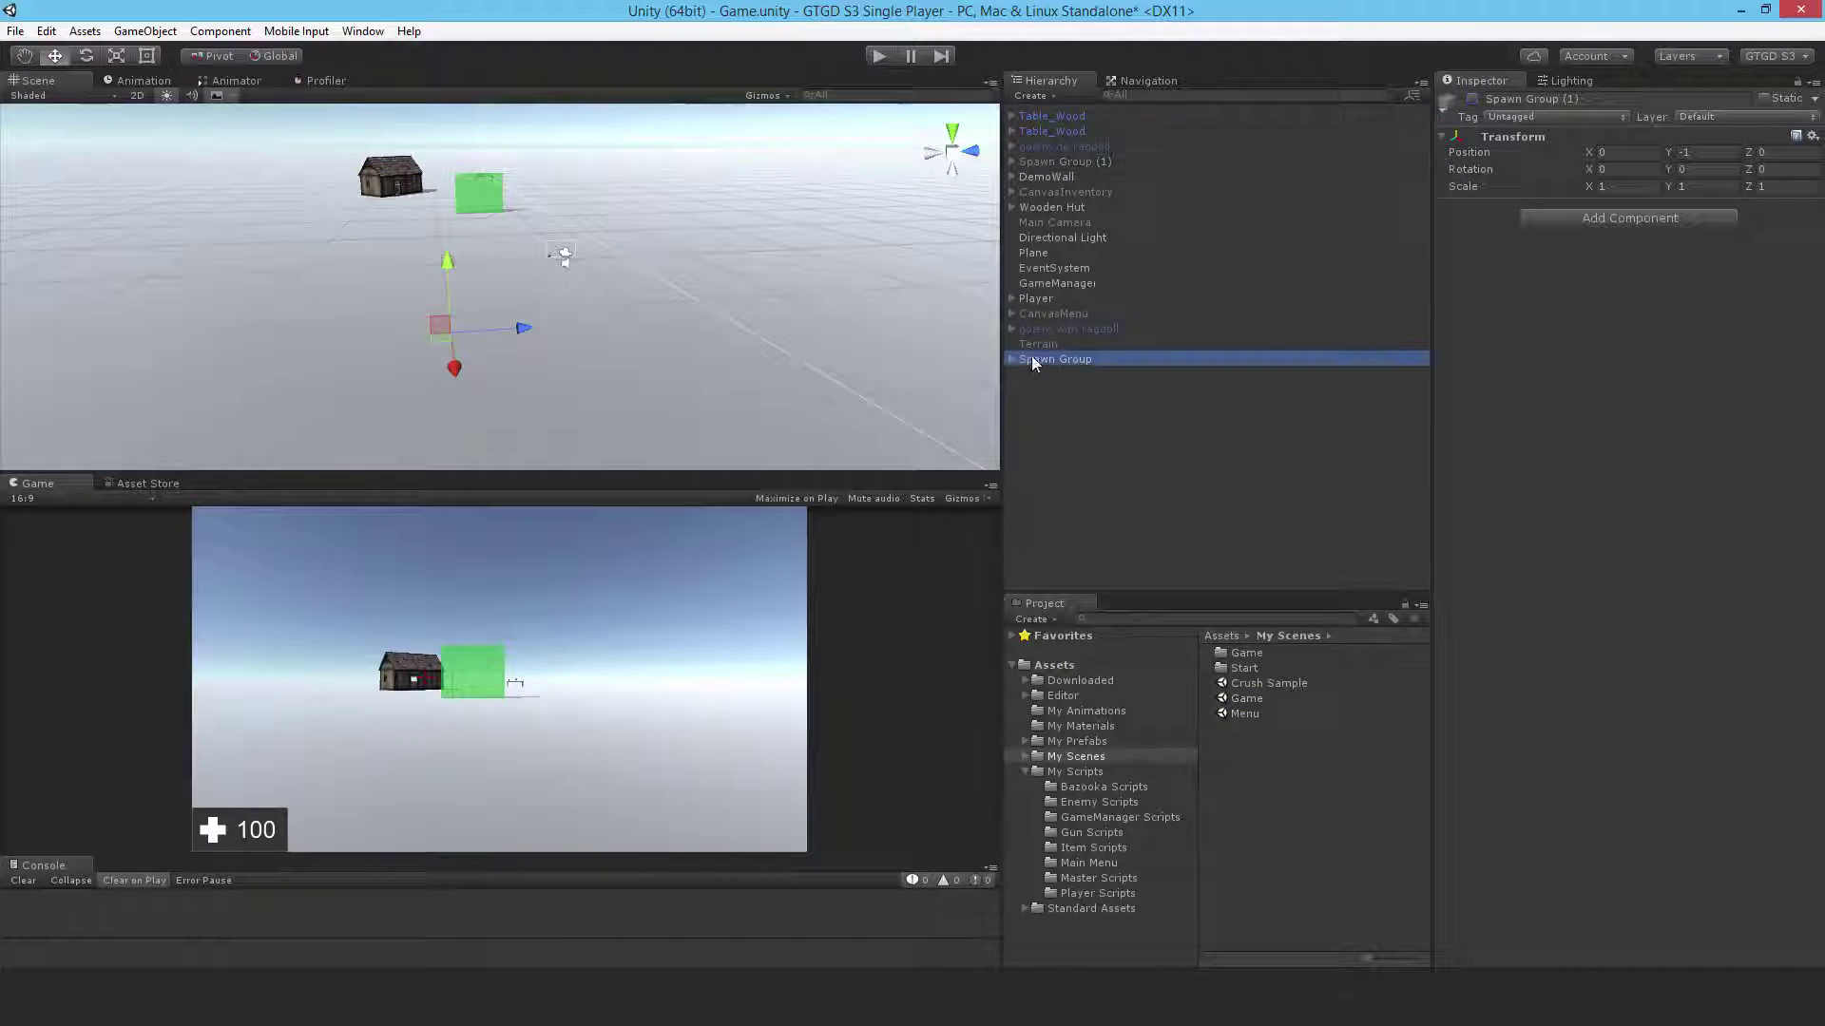
left_click(1473, 99)
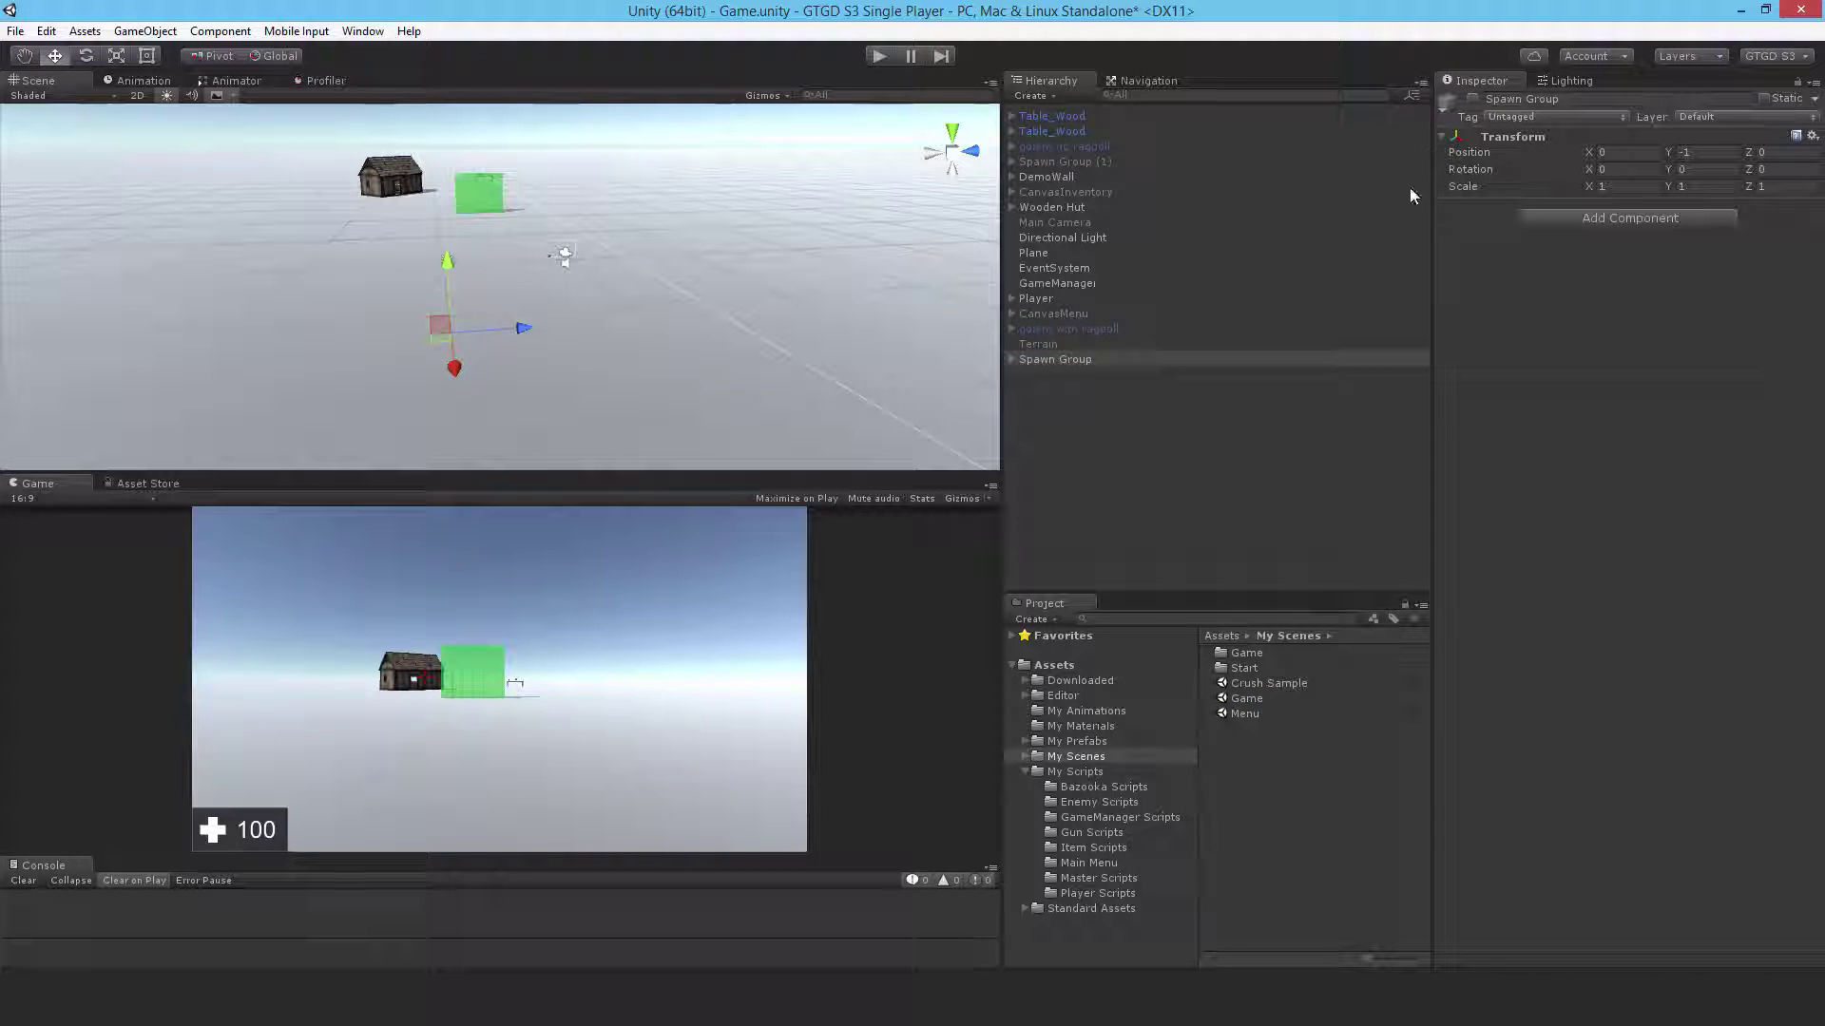
left_click(1472, 99)
left_click(1011, 359)
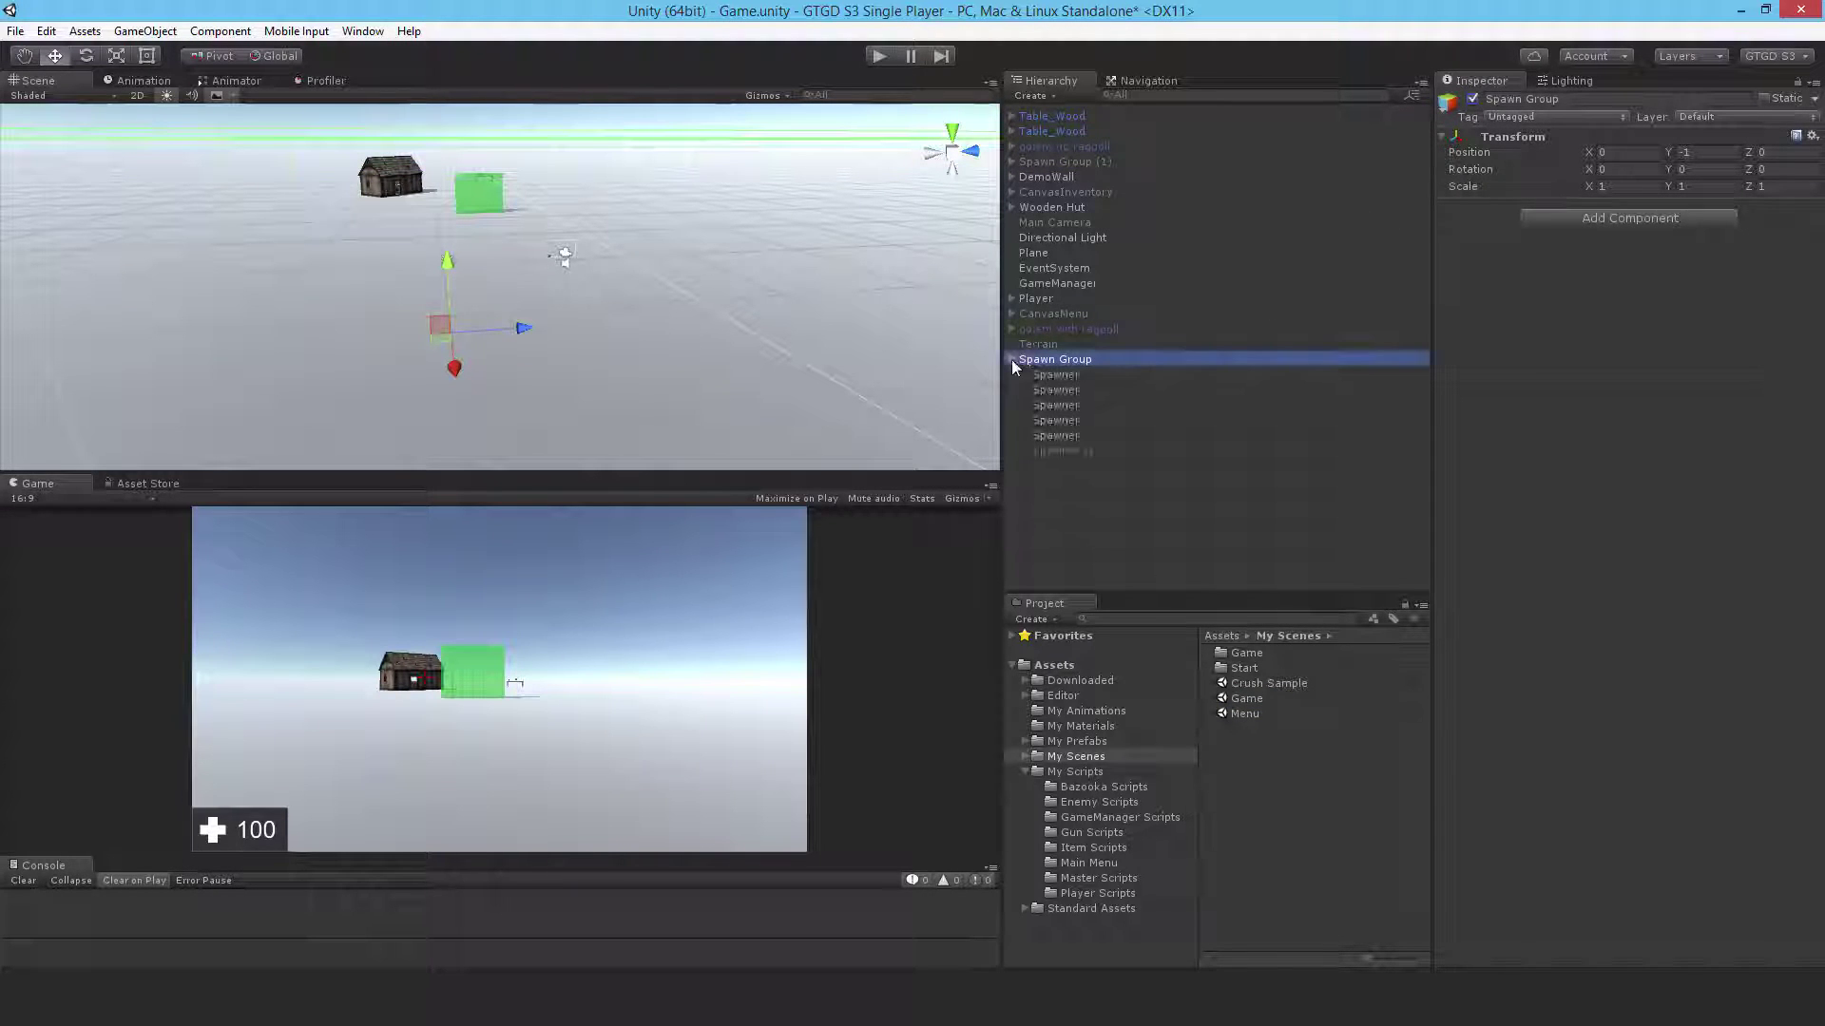
left_click(1079, 436)
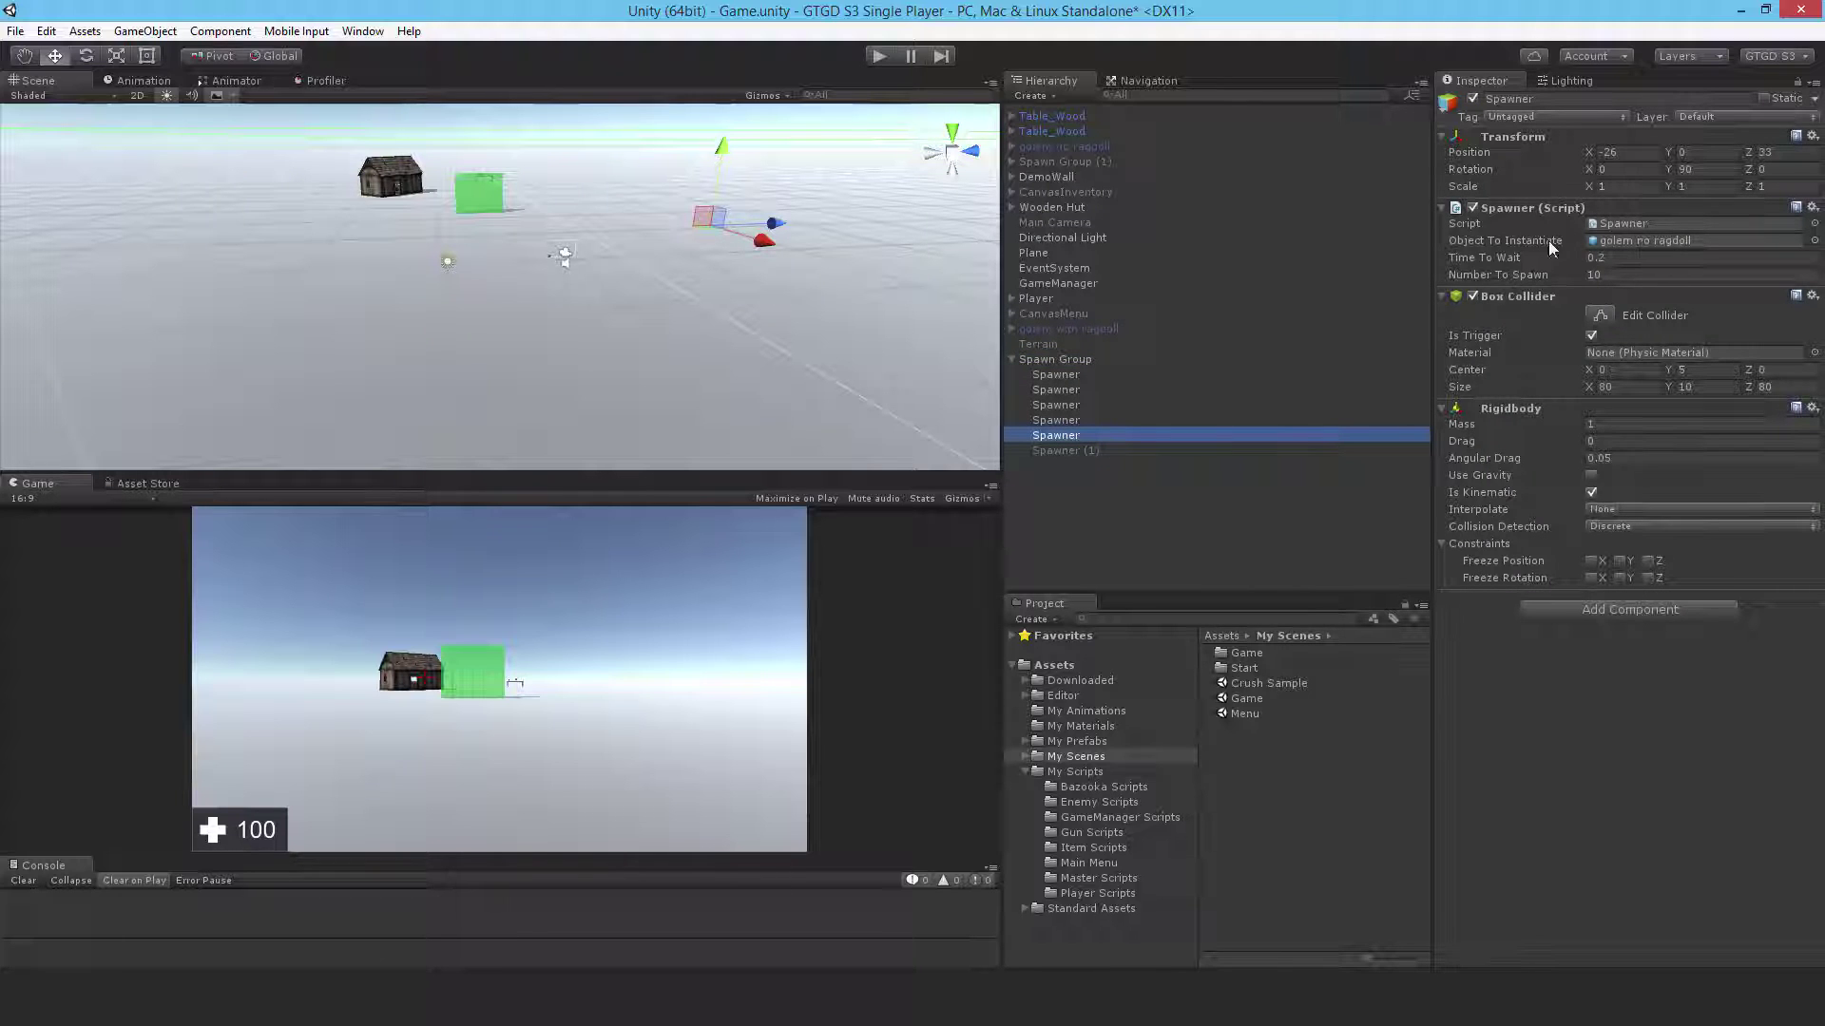
left_click(1086, 575)
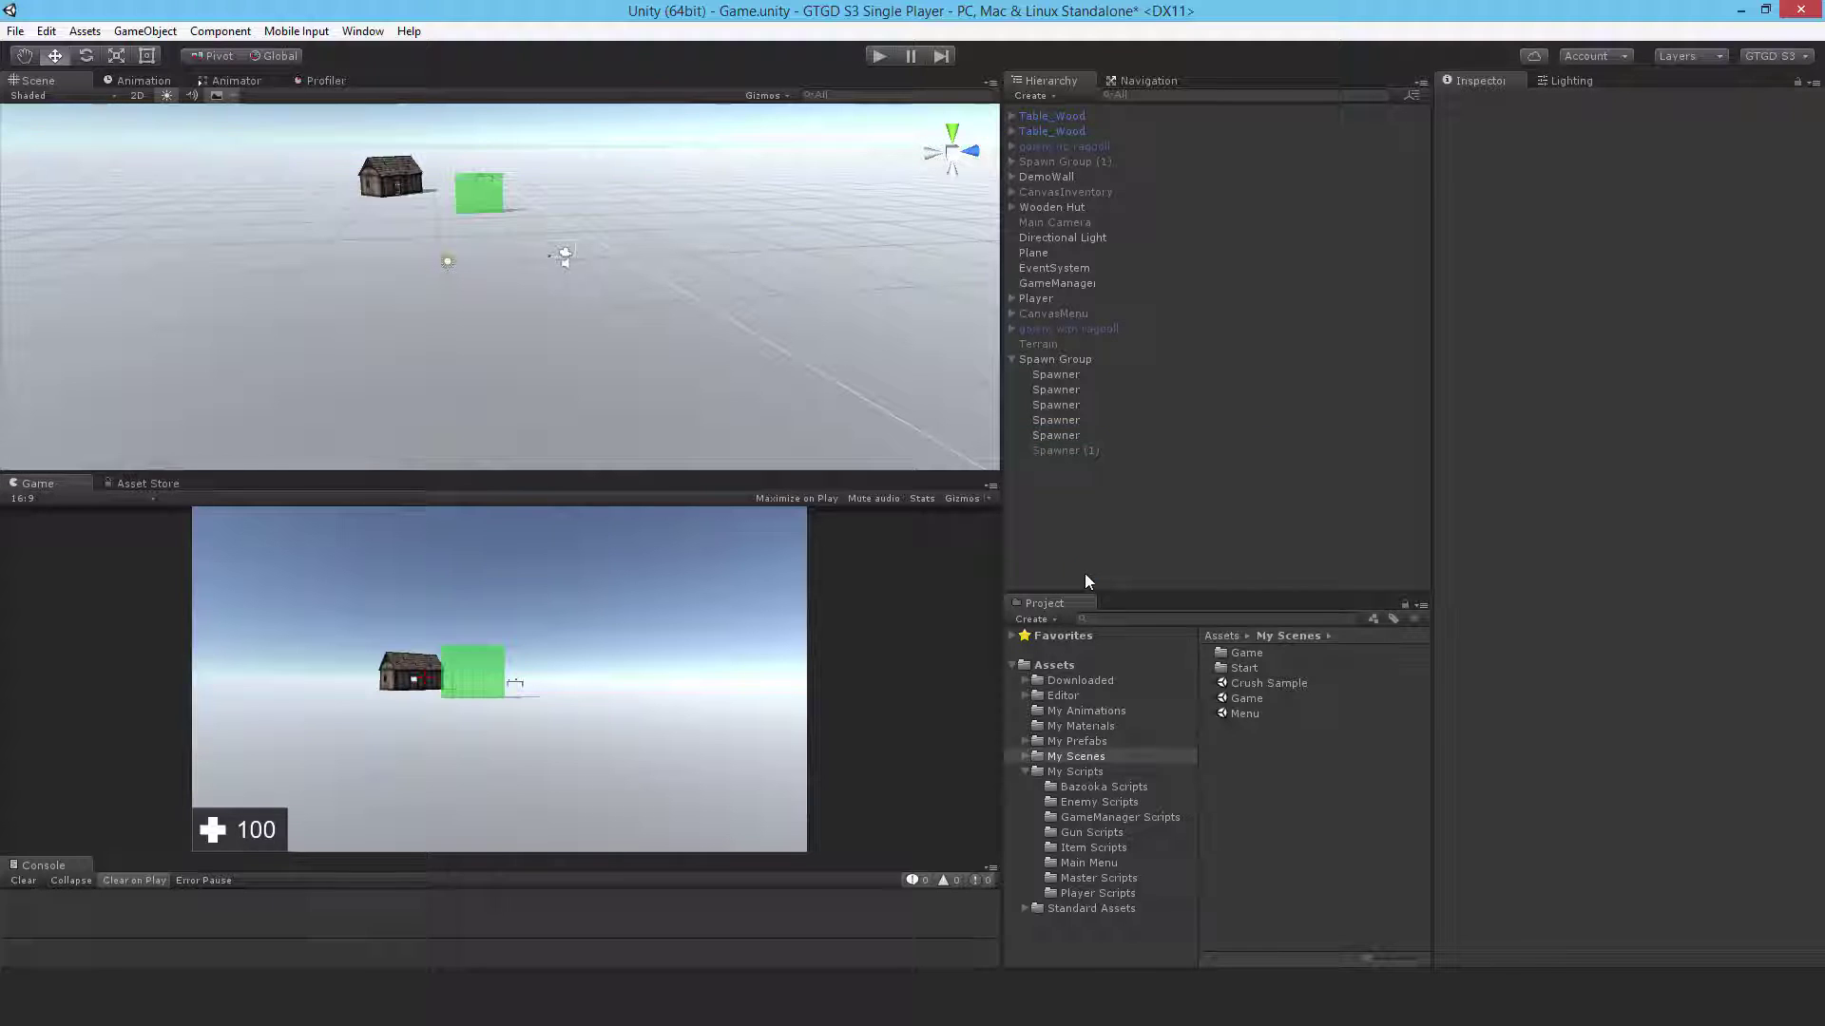
key("ctrl+s")
Switch back to the GTGD S3 Profiler layout.
left_click(363, 31)
mouse_move(409, 102)
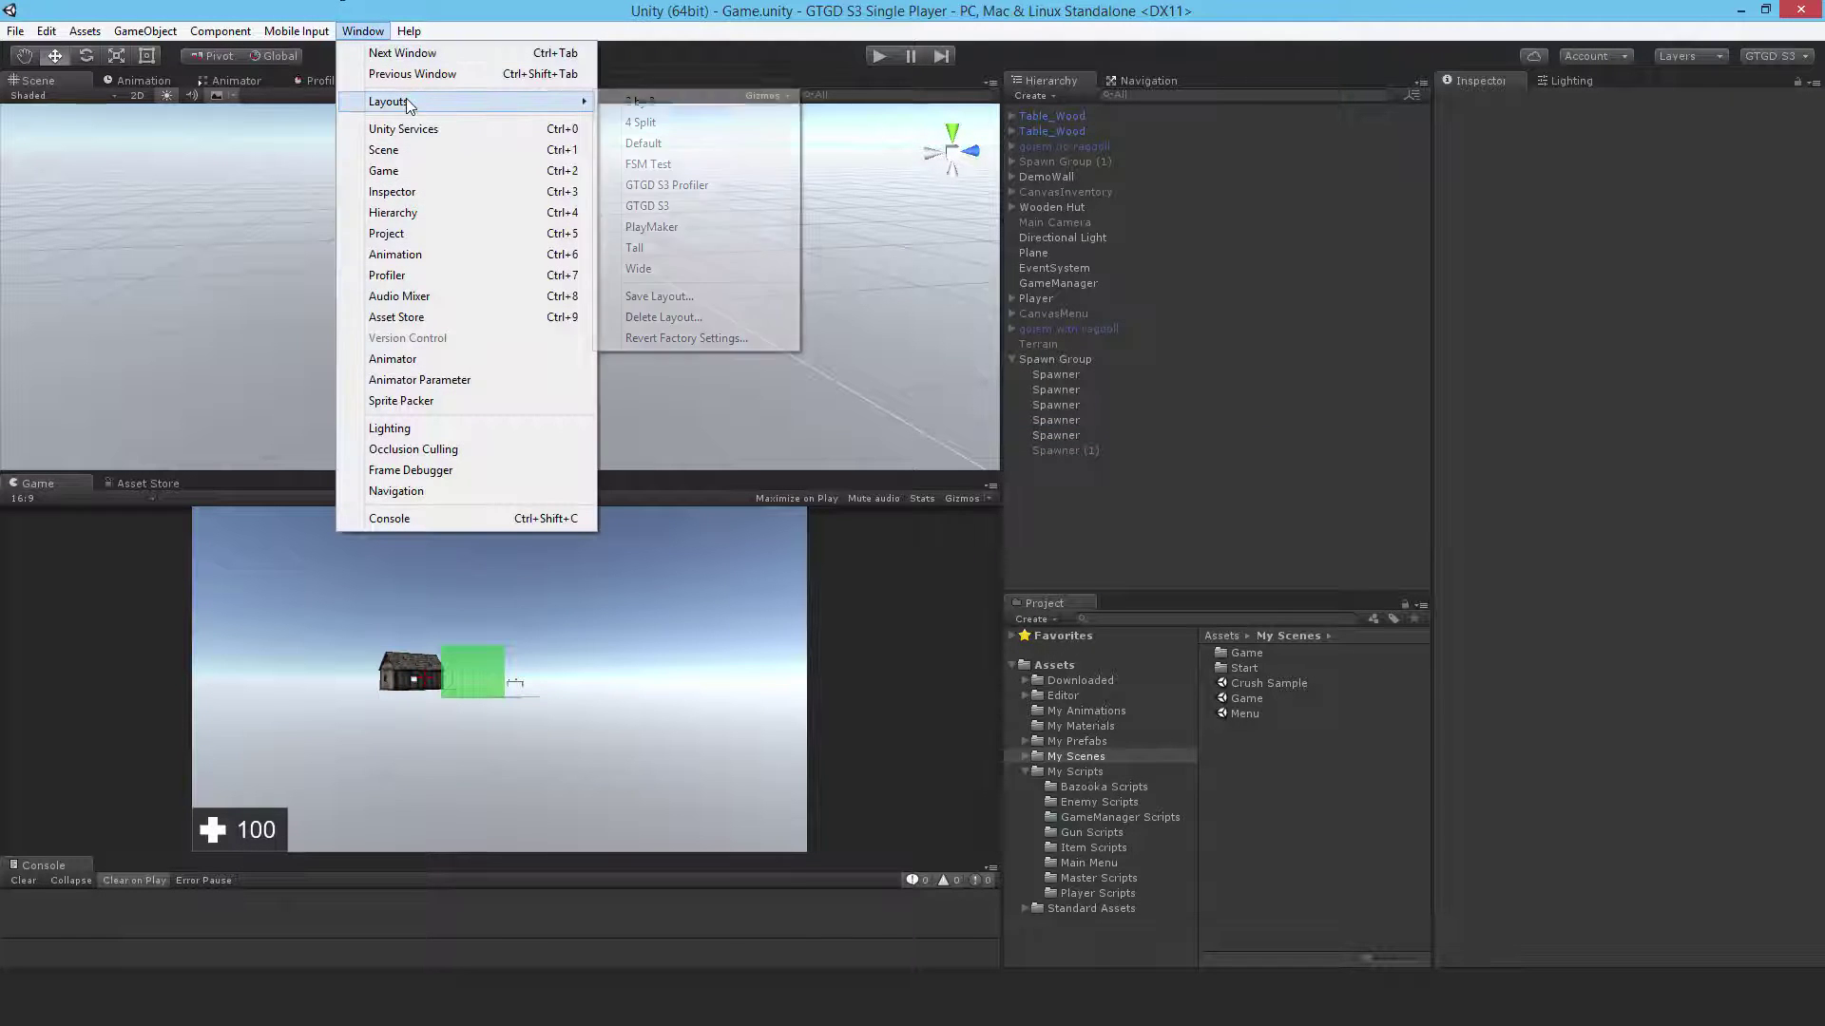
left_click(665, 186)
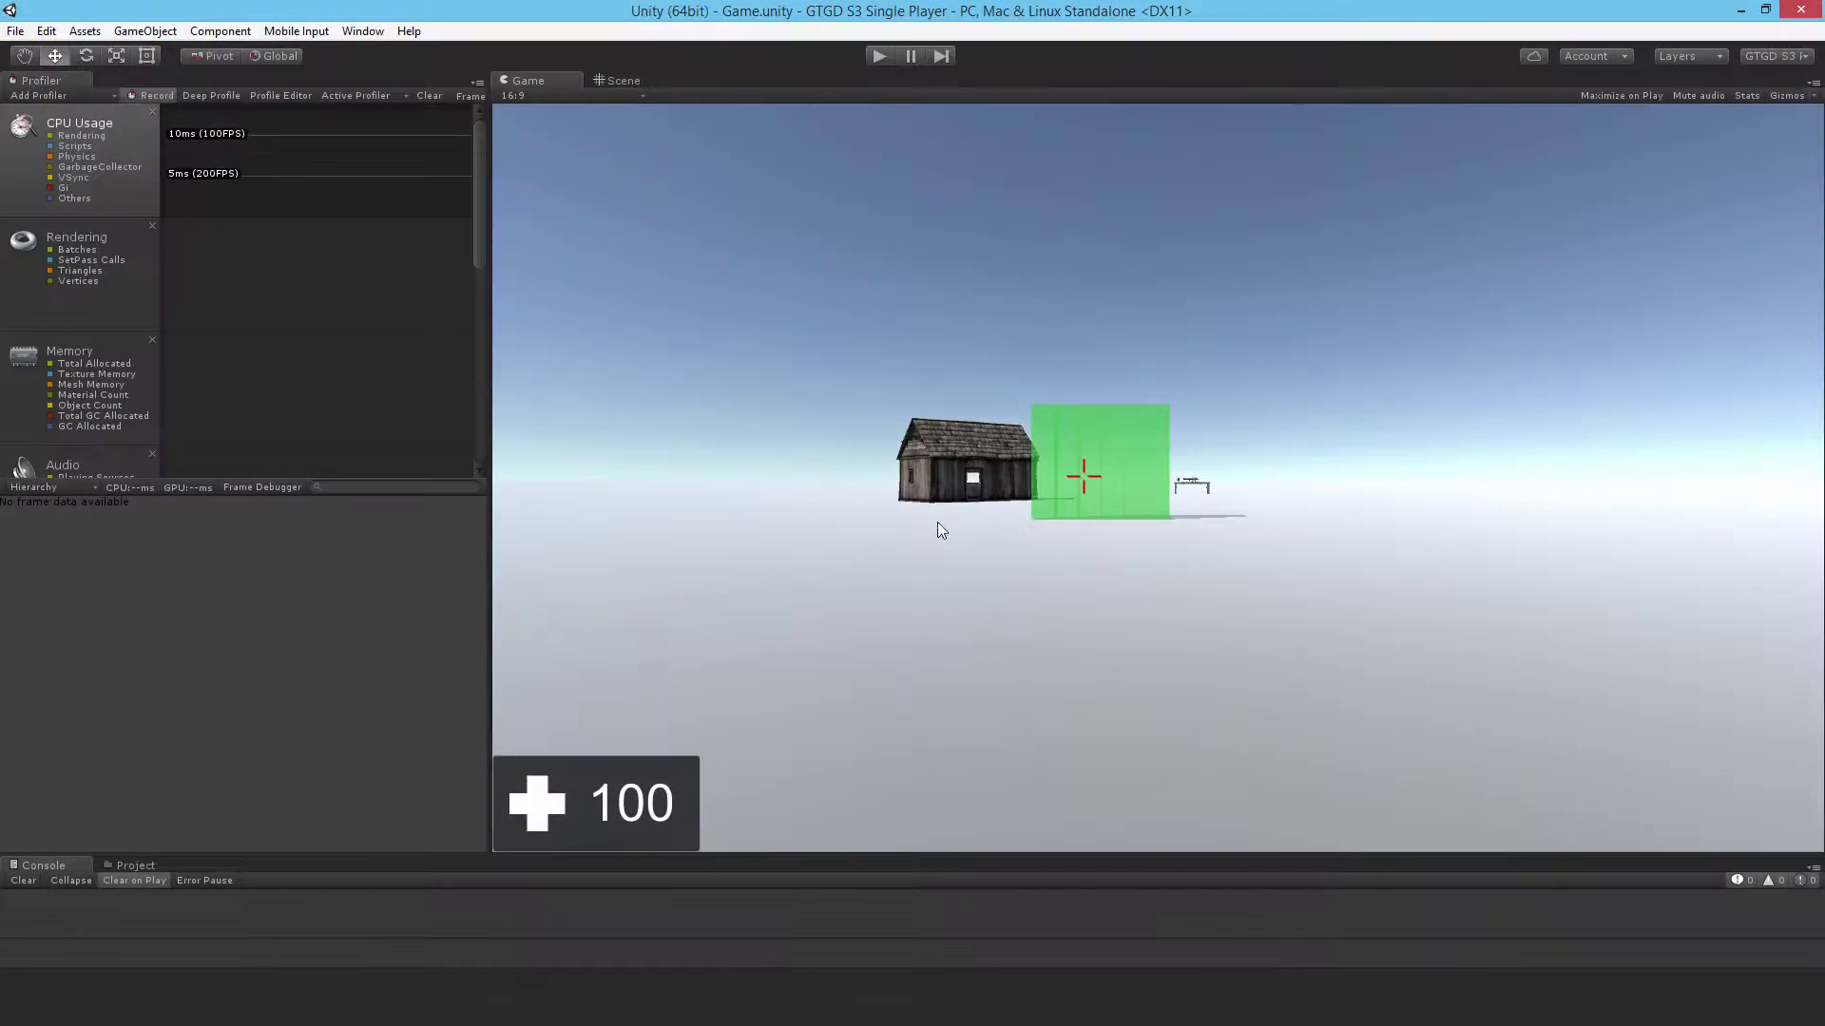
Play the Game scene, walk past the green walls and back away from the horde, then pause and pick a frame.
left_click(880, 57)
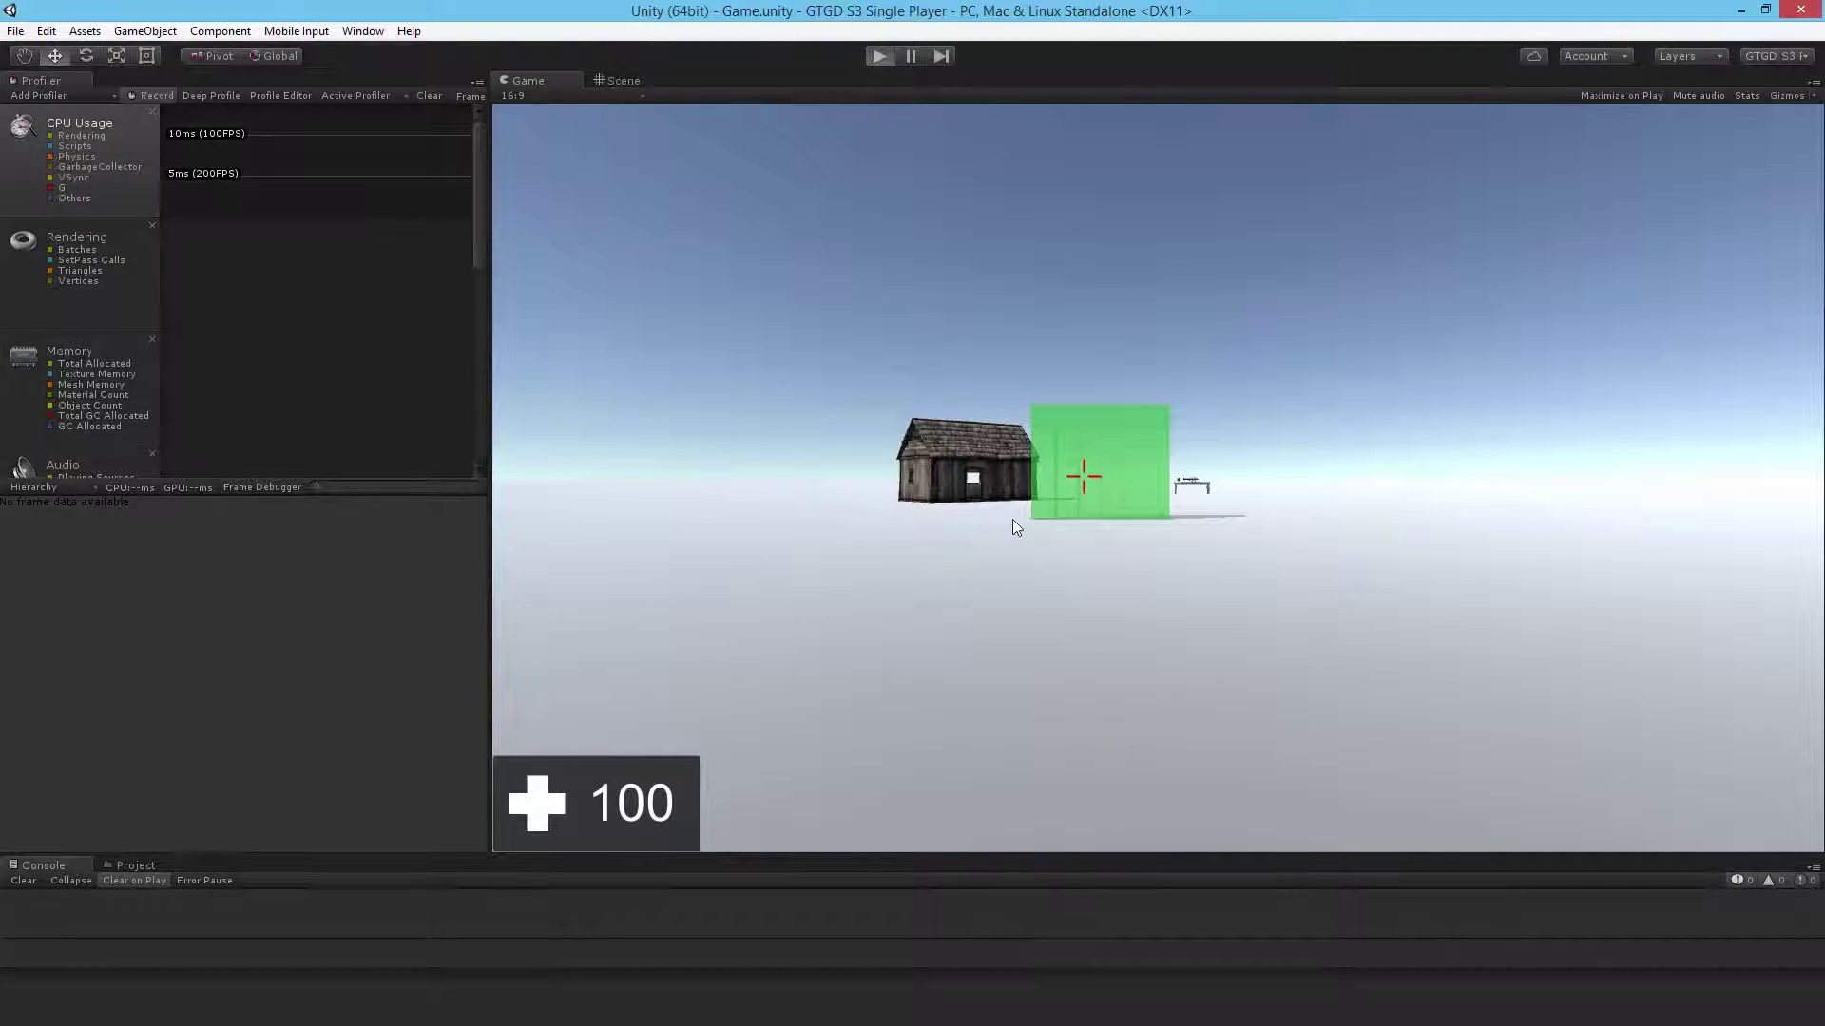
key("Escape")
key("w")
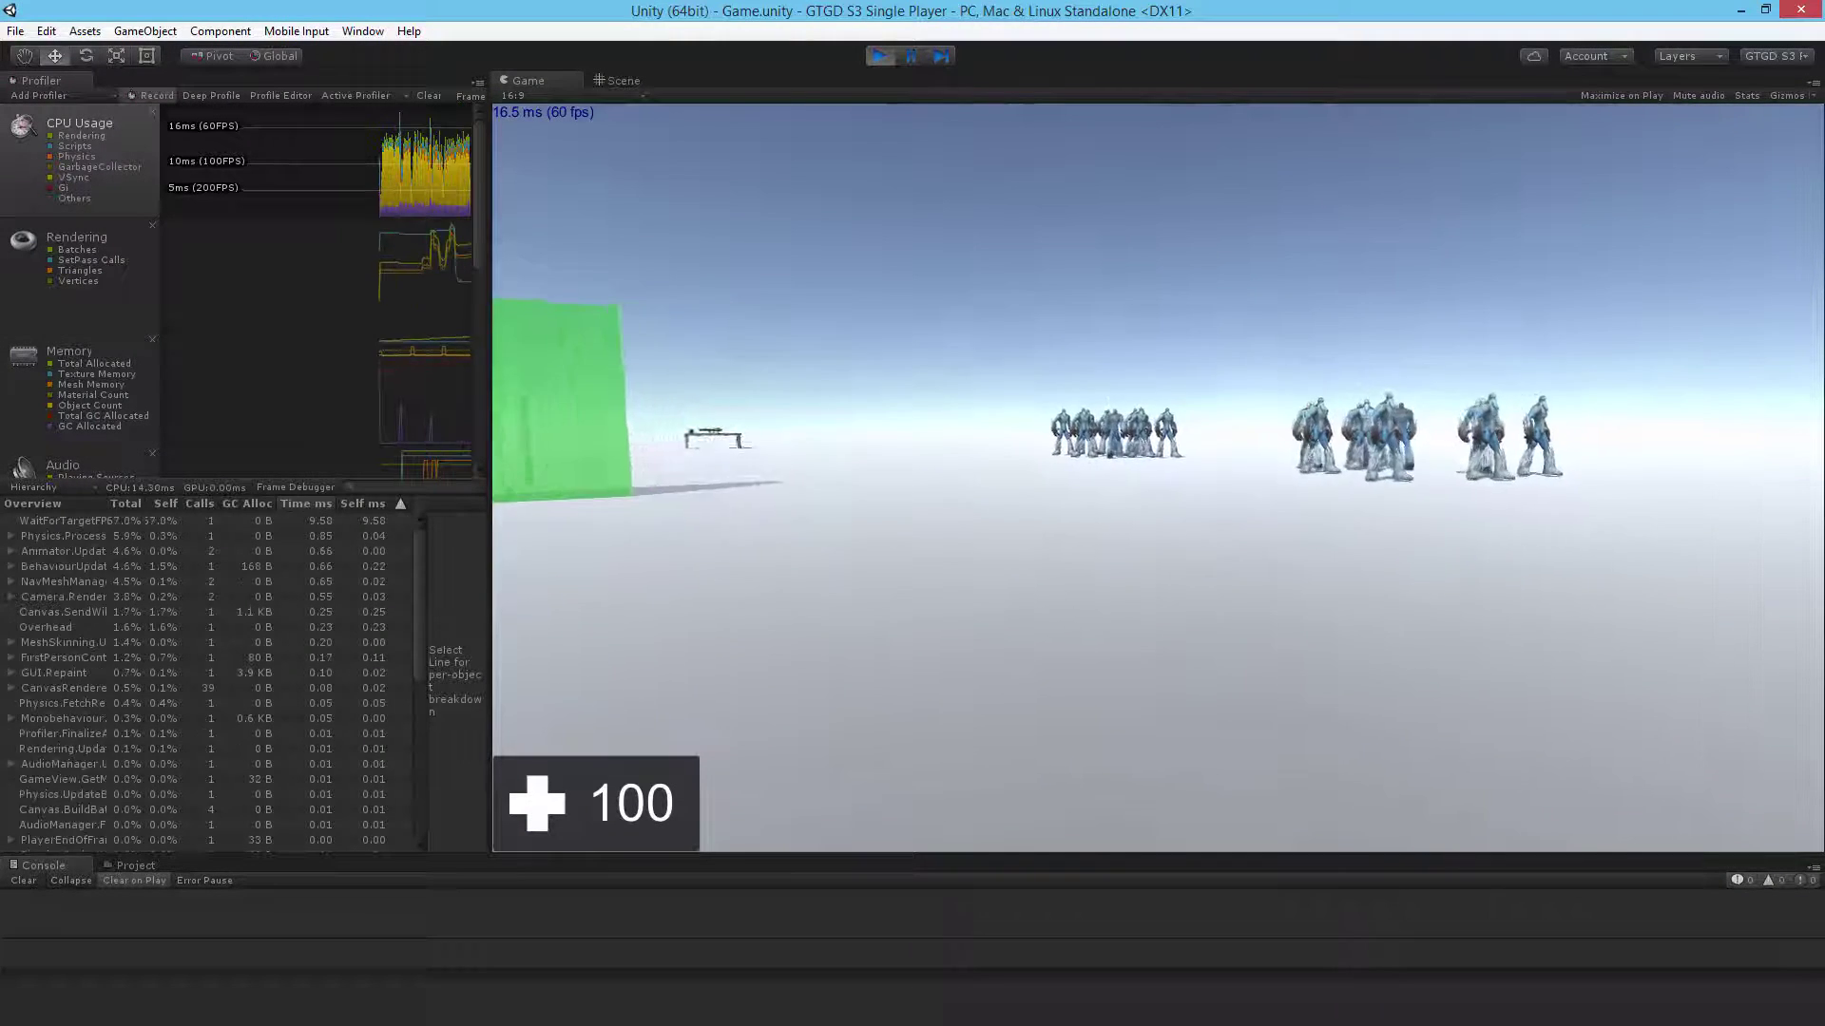
key("w")
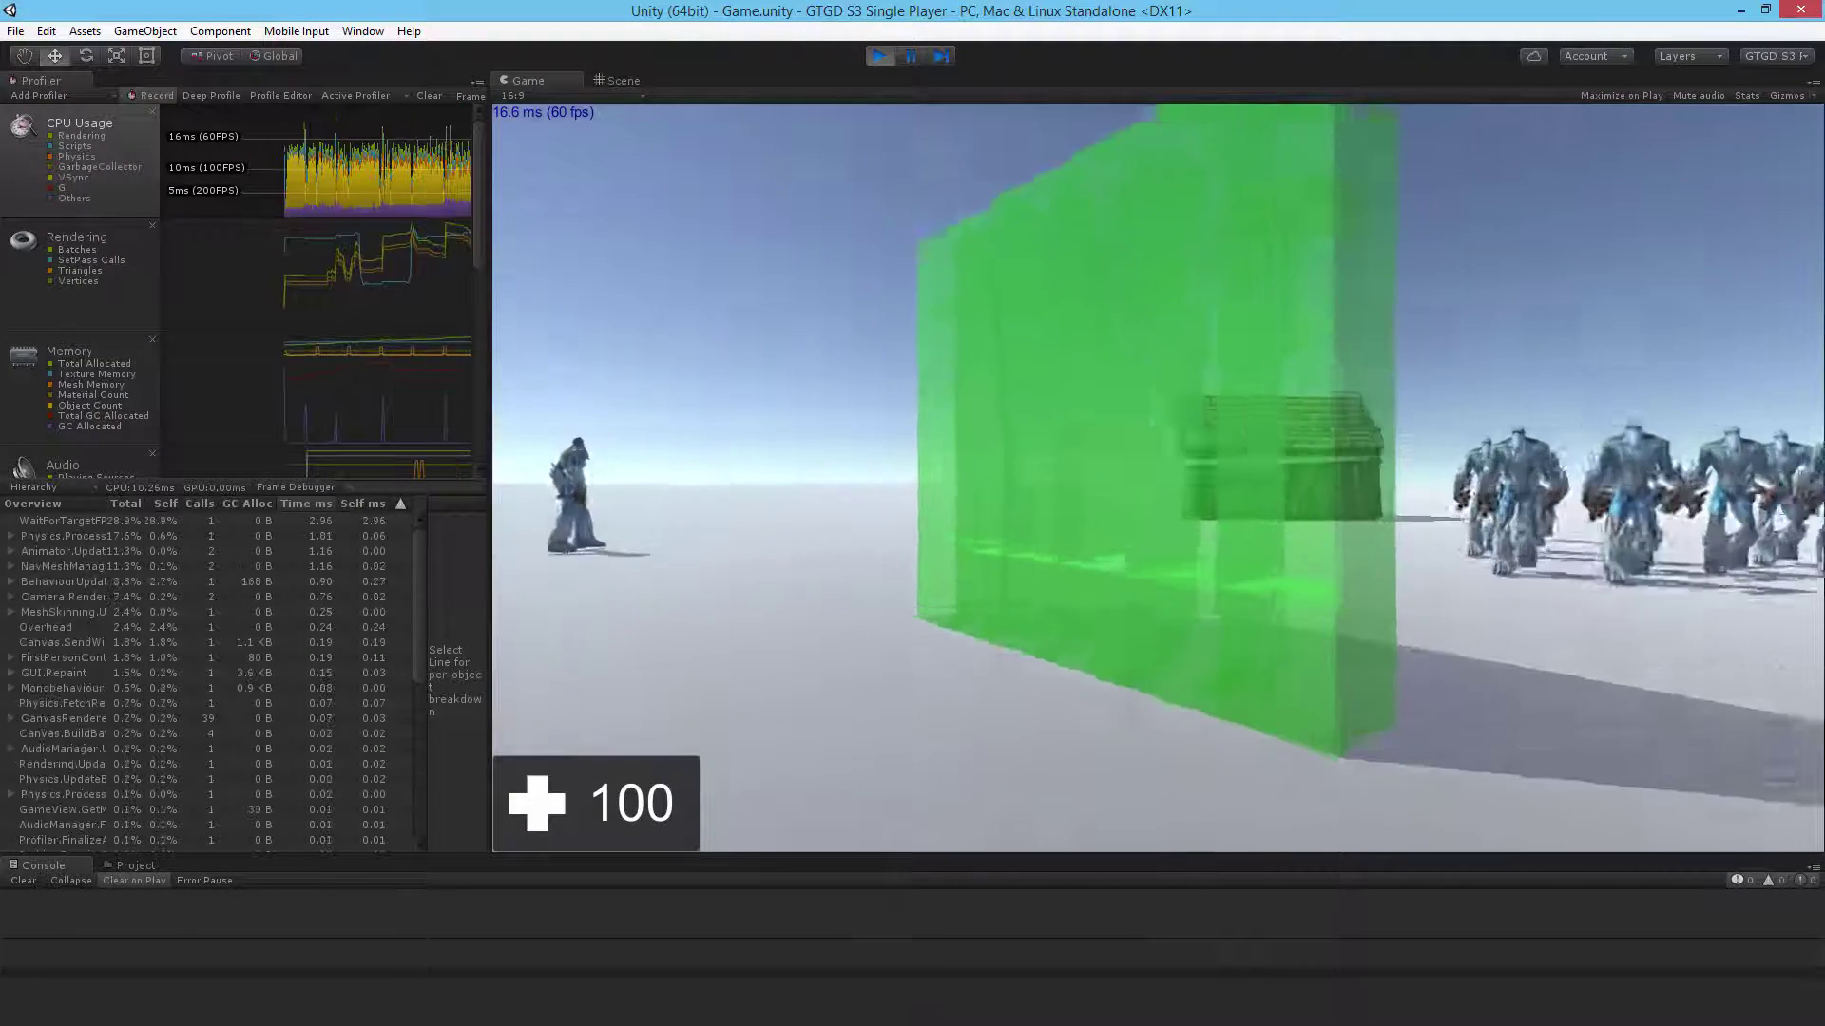
key("w")
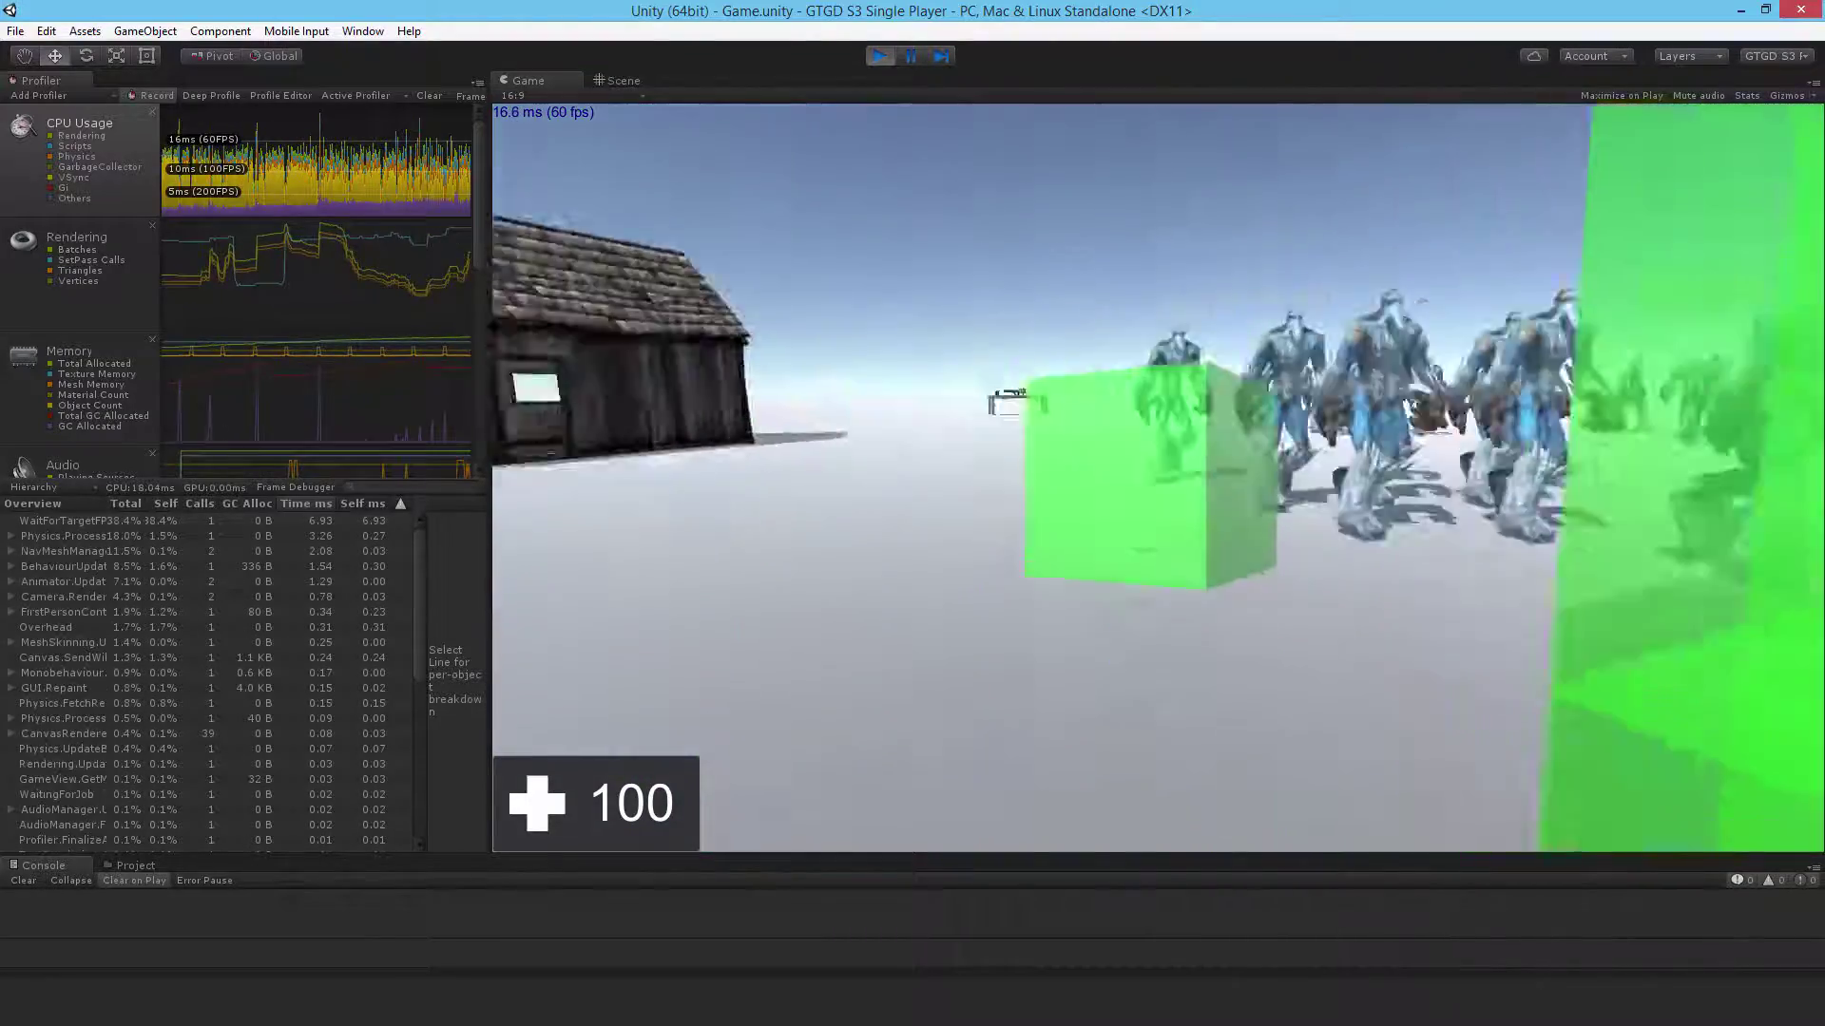
key("s")
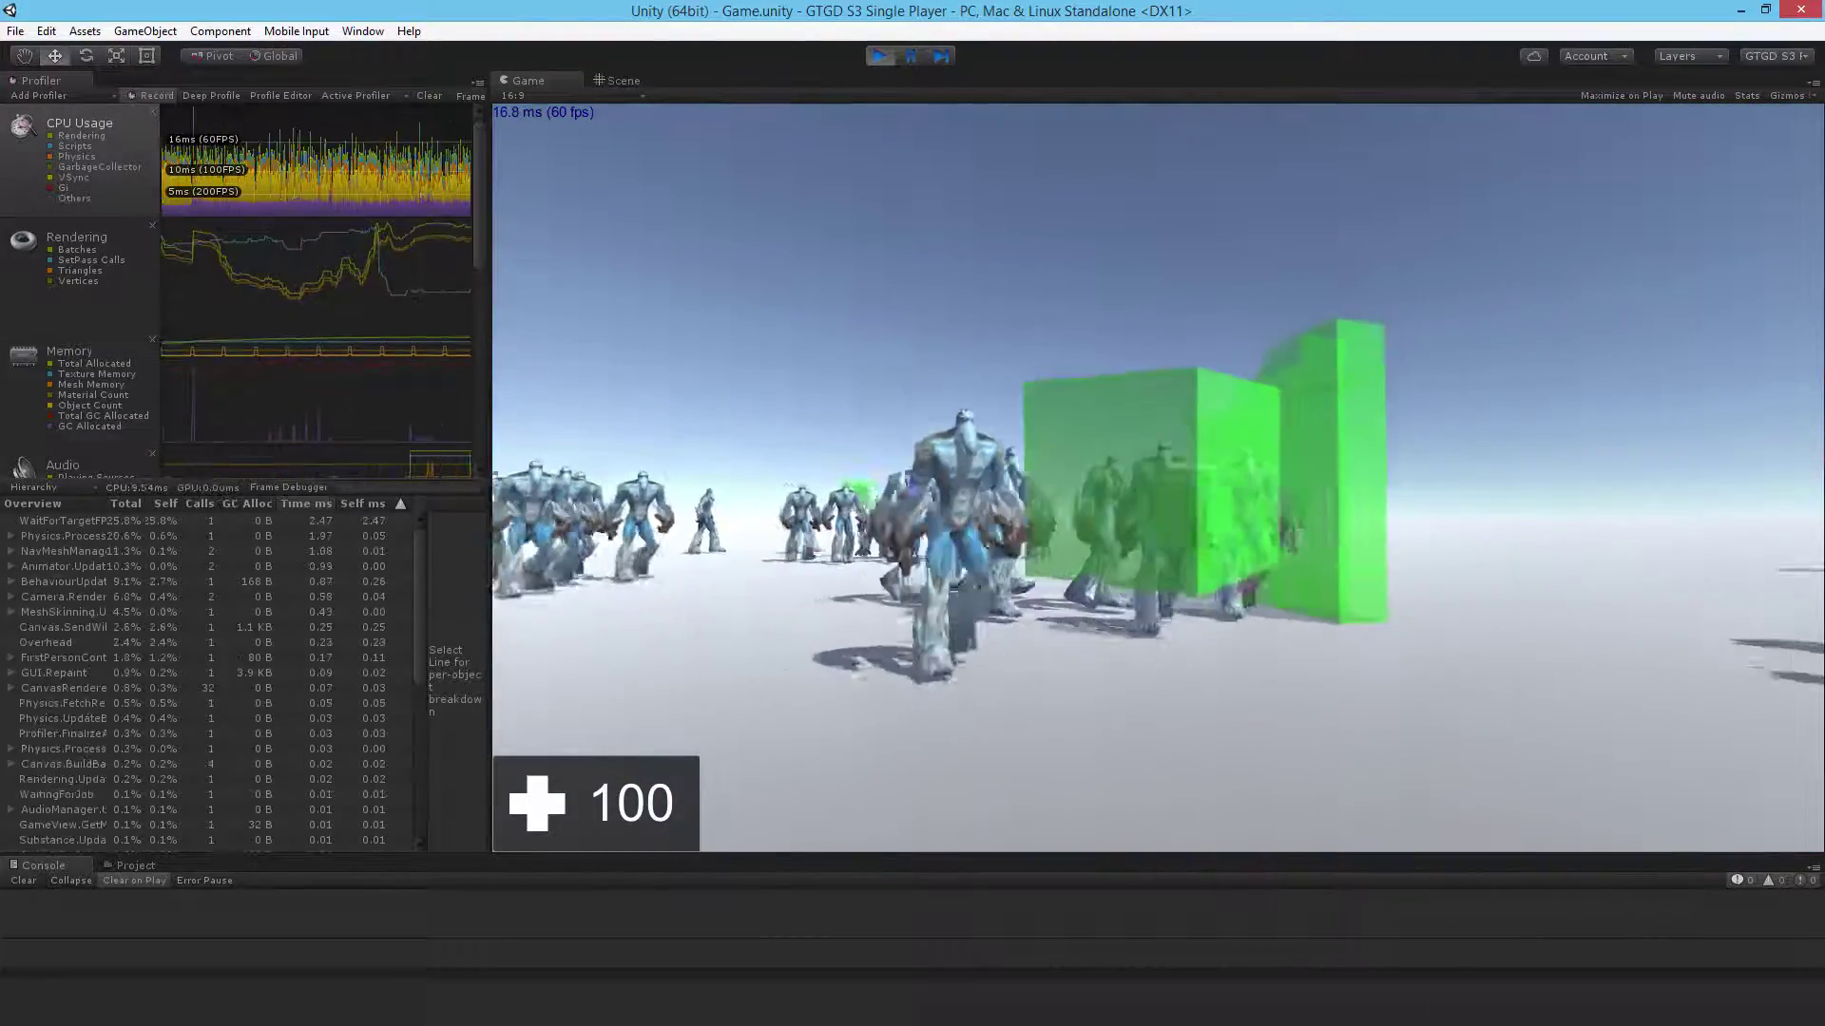
key("s")
key("Escape")
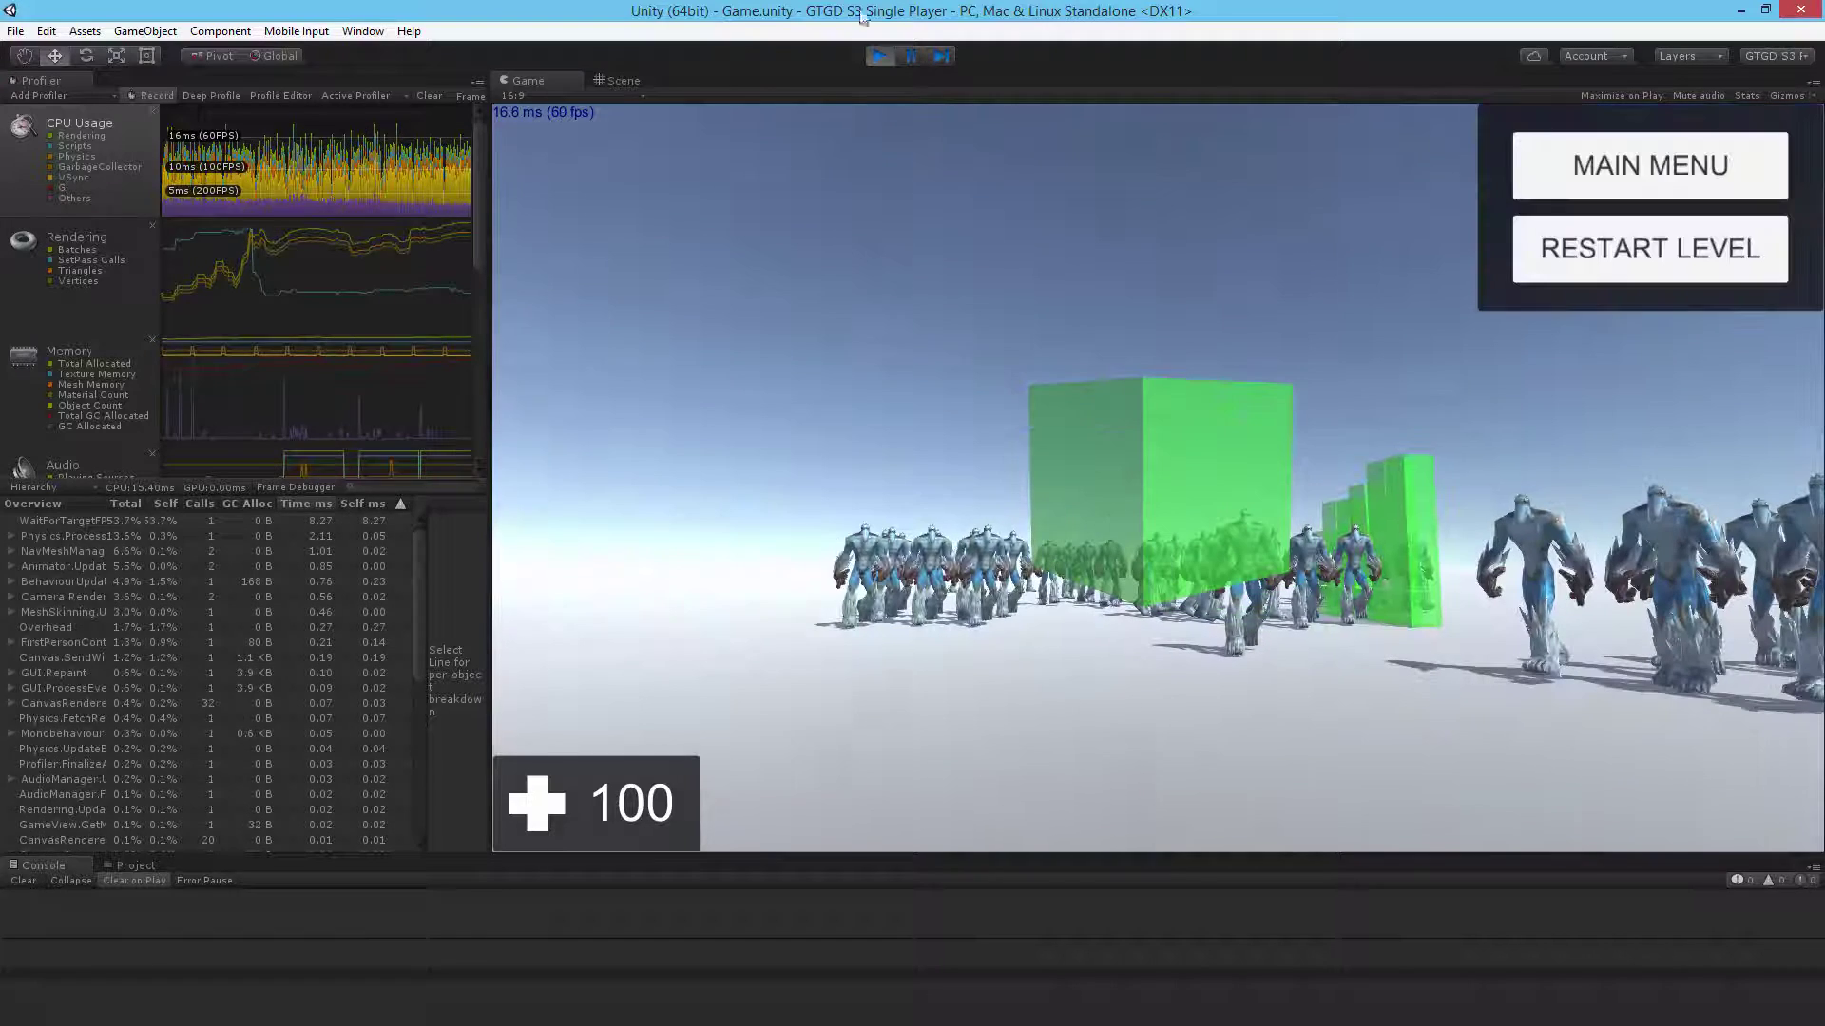
left_click(243, 196)
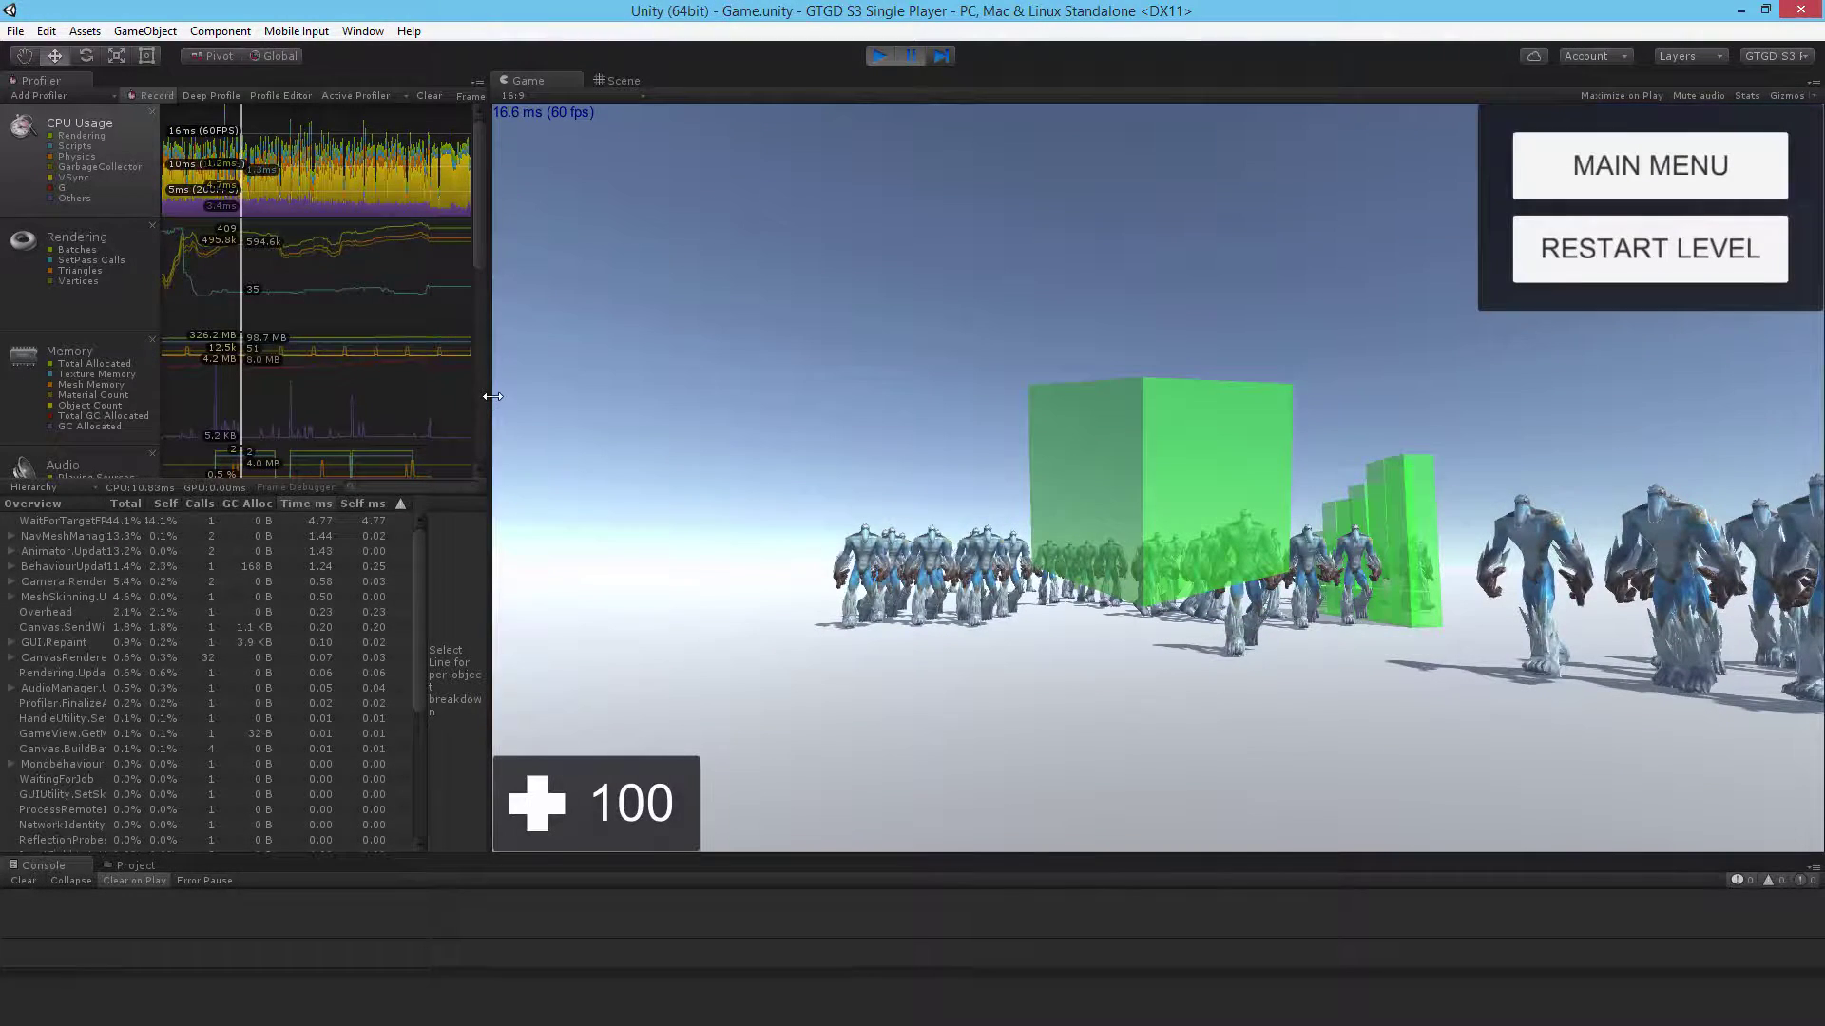
Widen the Profiler and compare Physics.Processing cost from frame 407 through later frames, reaching 2.16 ms at frame 505.
left_click_drag(489, 406, 1211, 419)
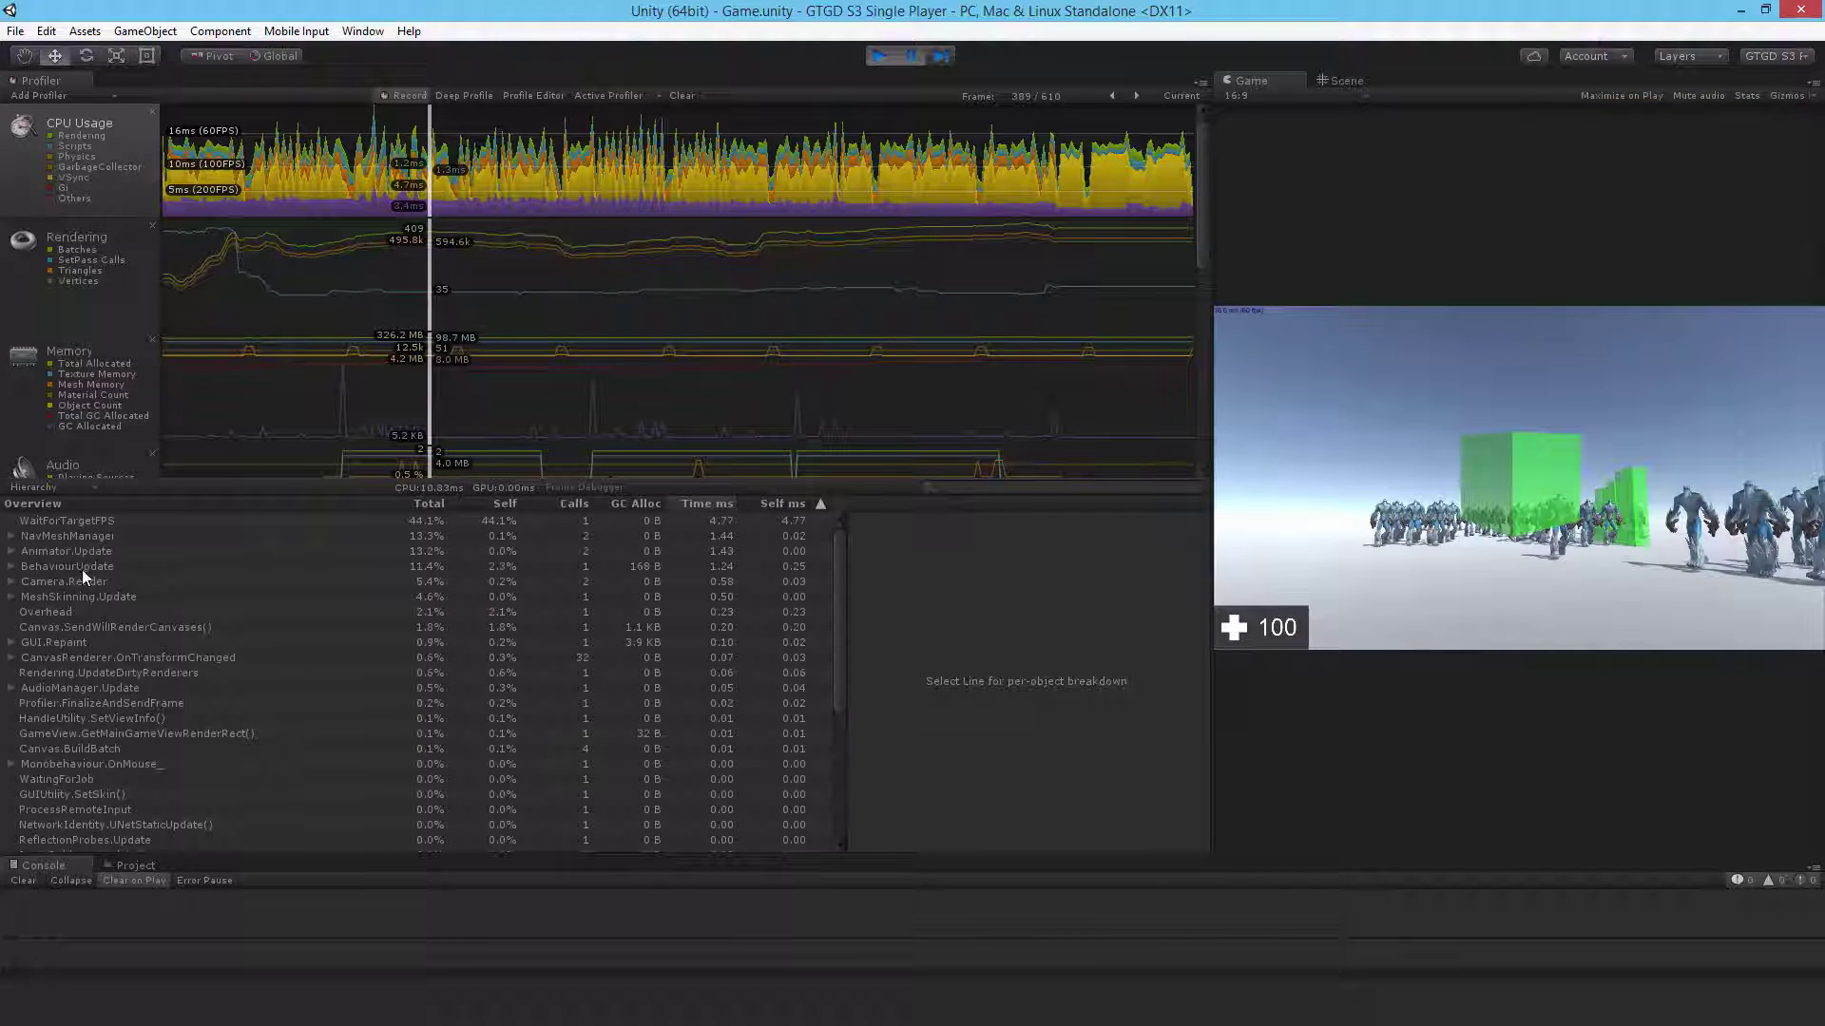
left_click(490, 169)
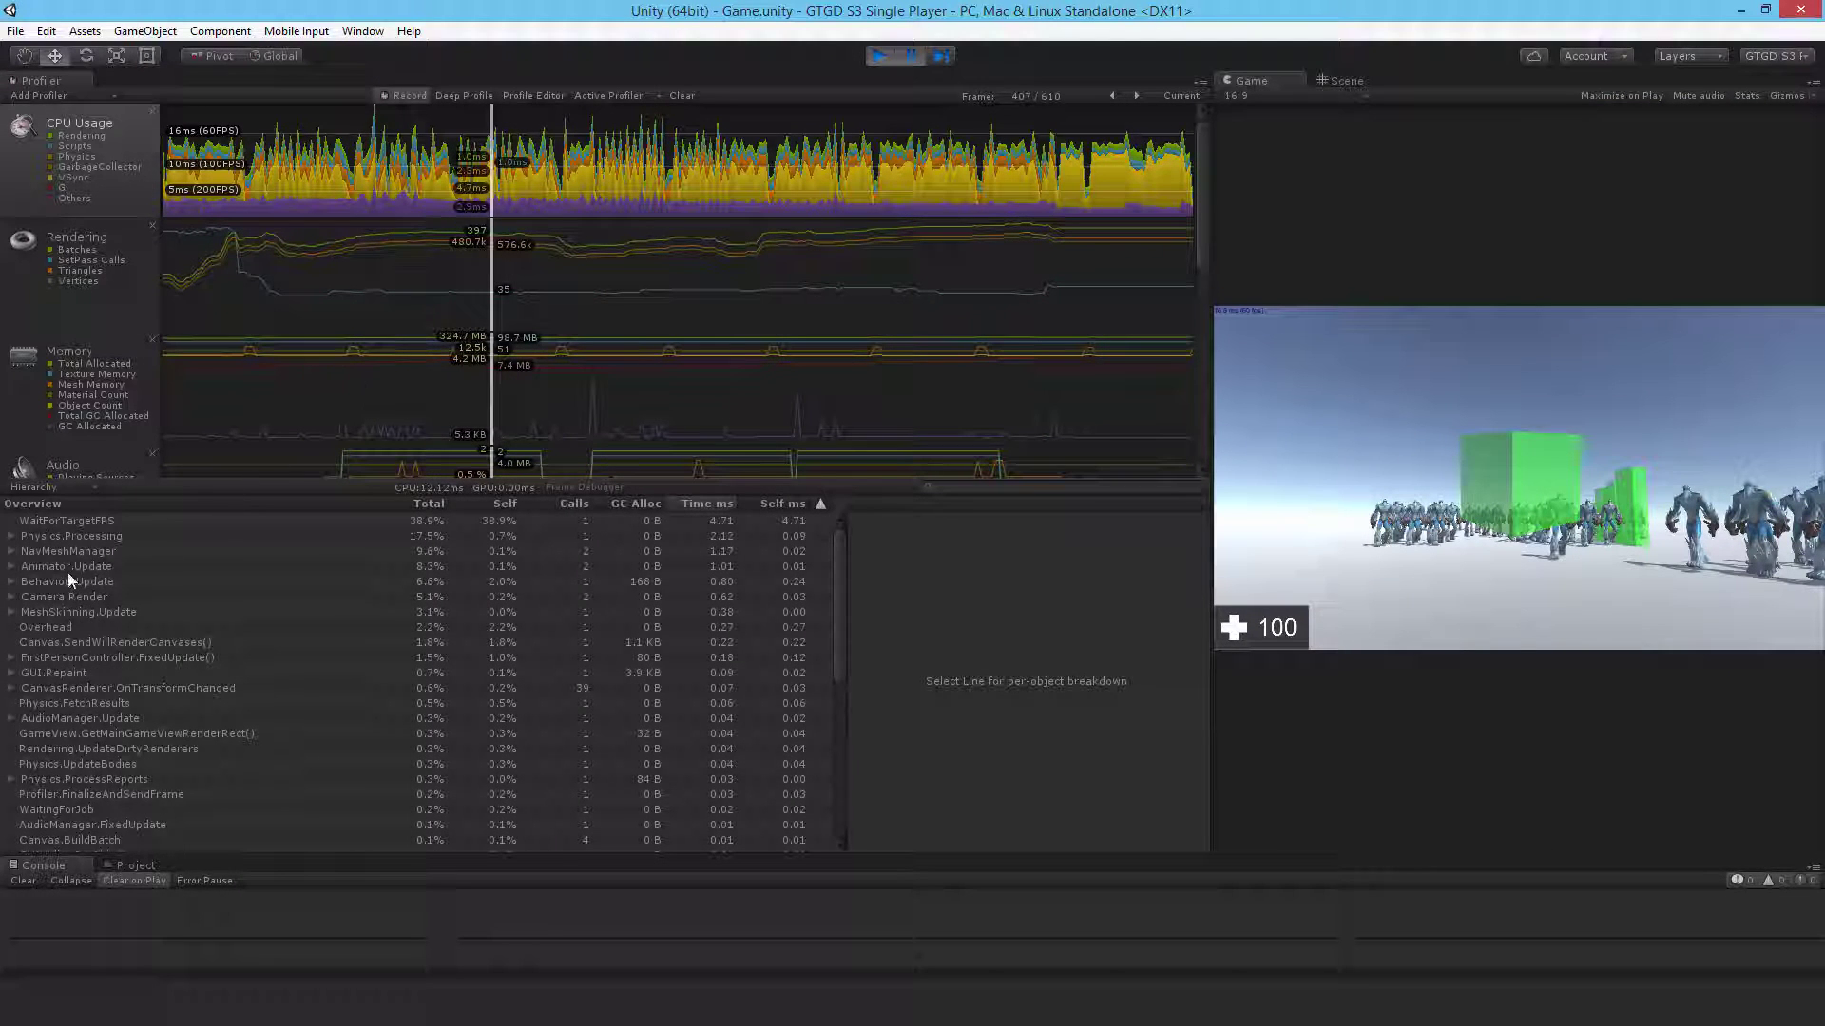
left_click(59, 538)
left_click_drag(573, 185, 833, 169)
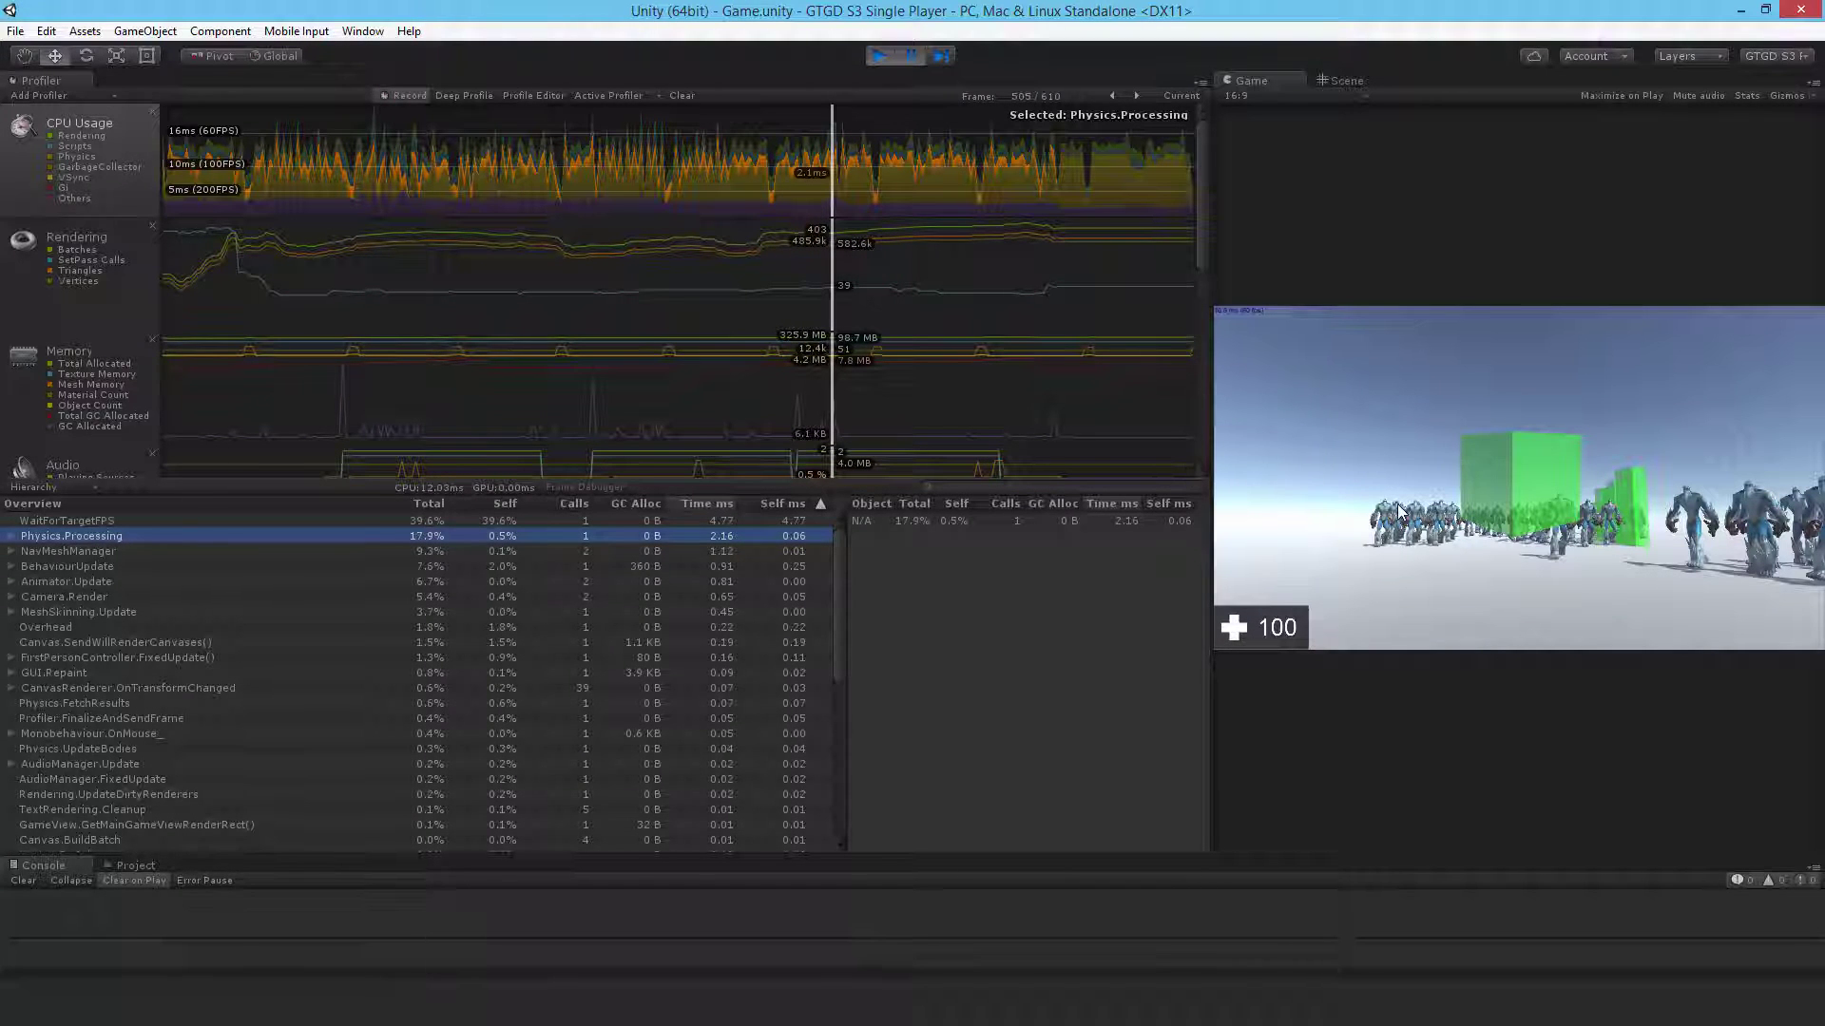
Stop the running game and switch the editor to the GTGD S3 layout.
left_click(877, 57)
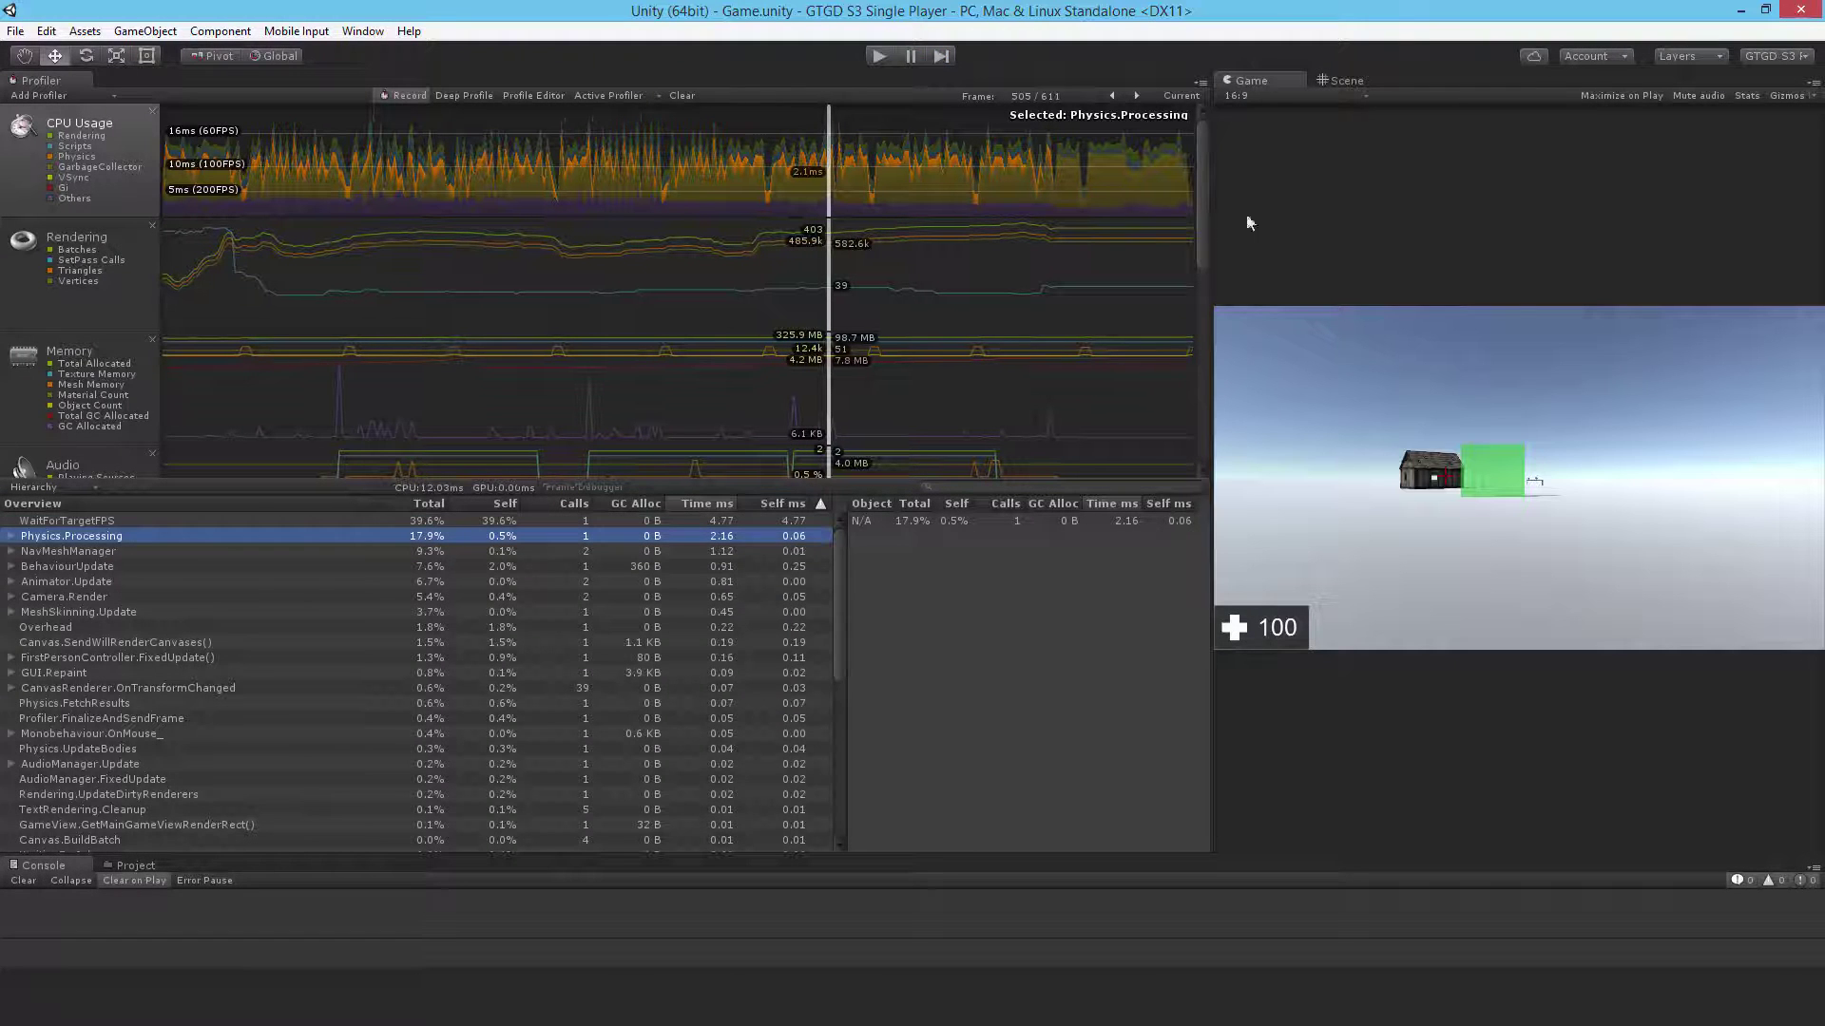
left_click(347, 32)
mouse_move(456, 100)
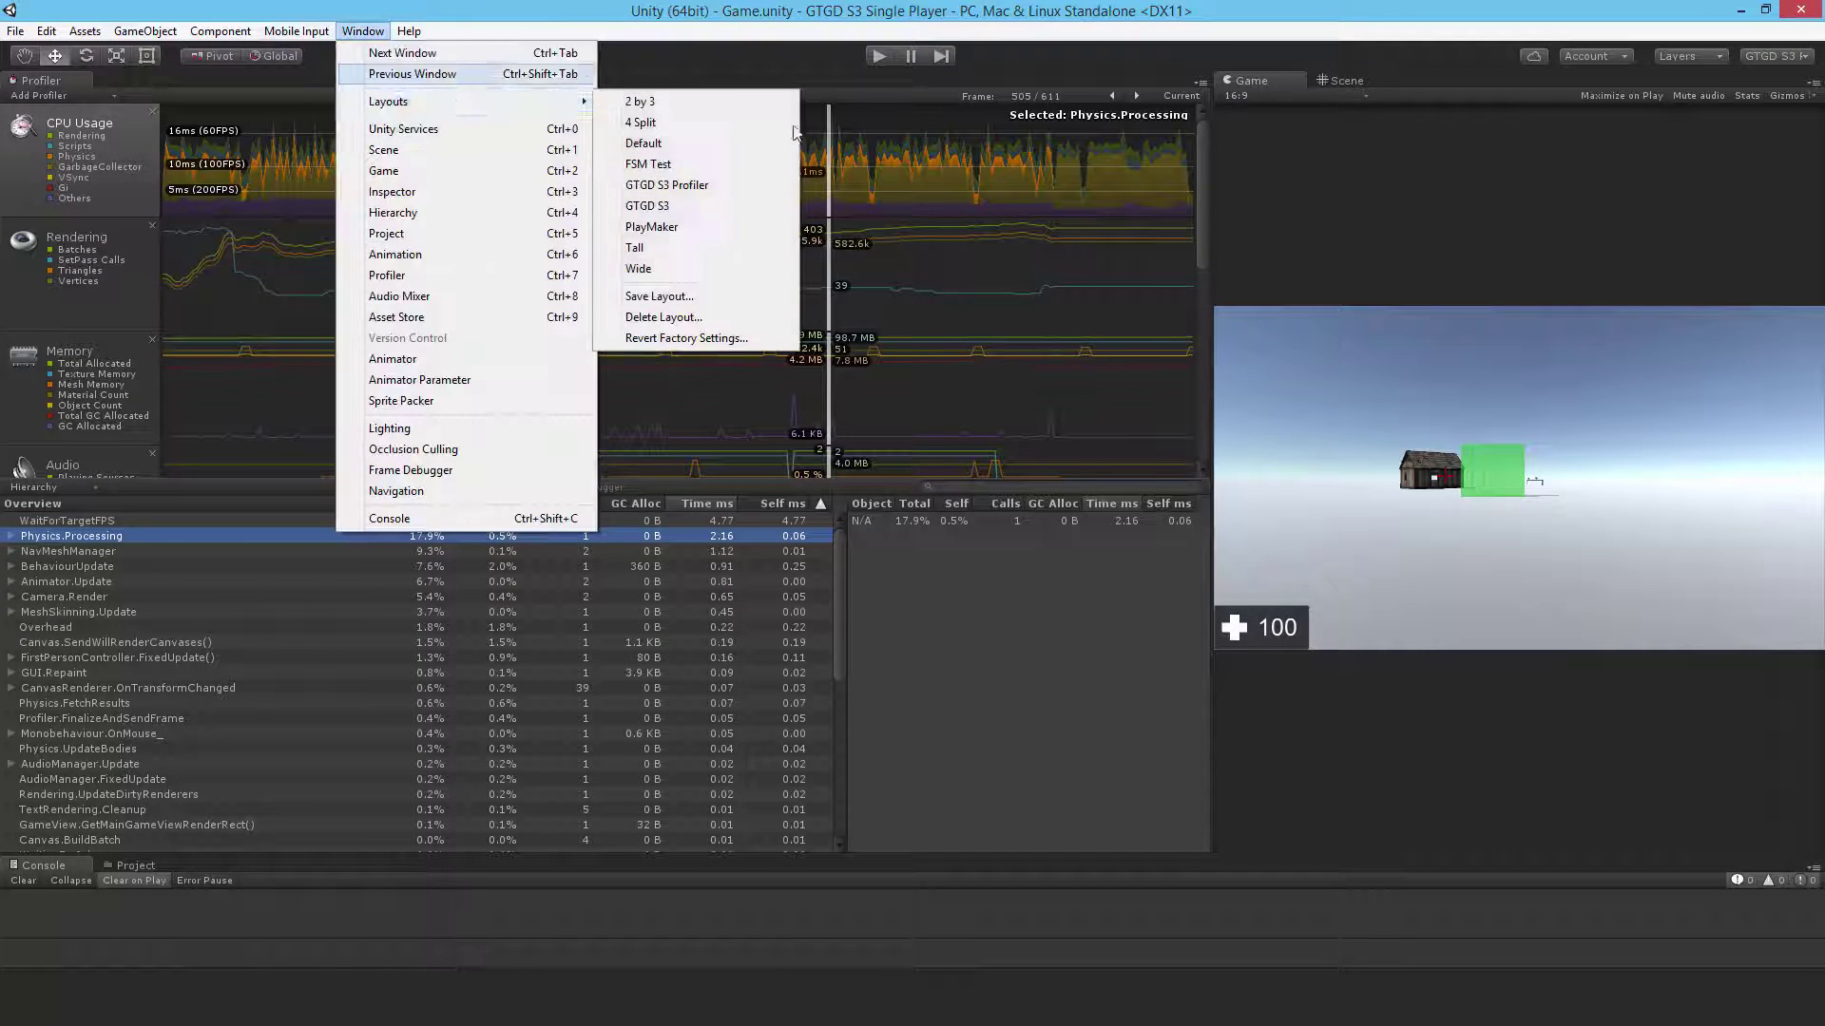
left_click(671, 205)
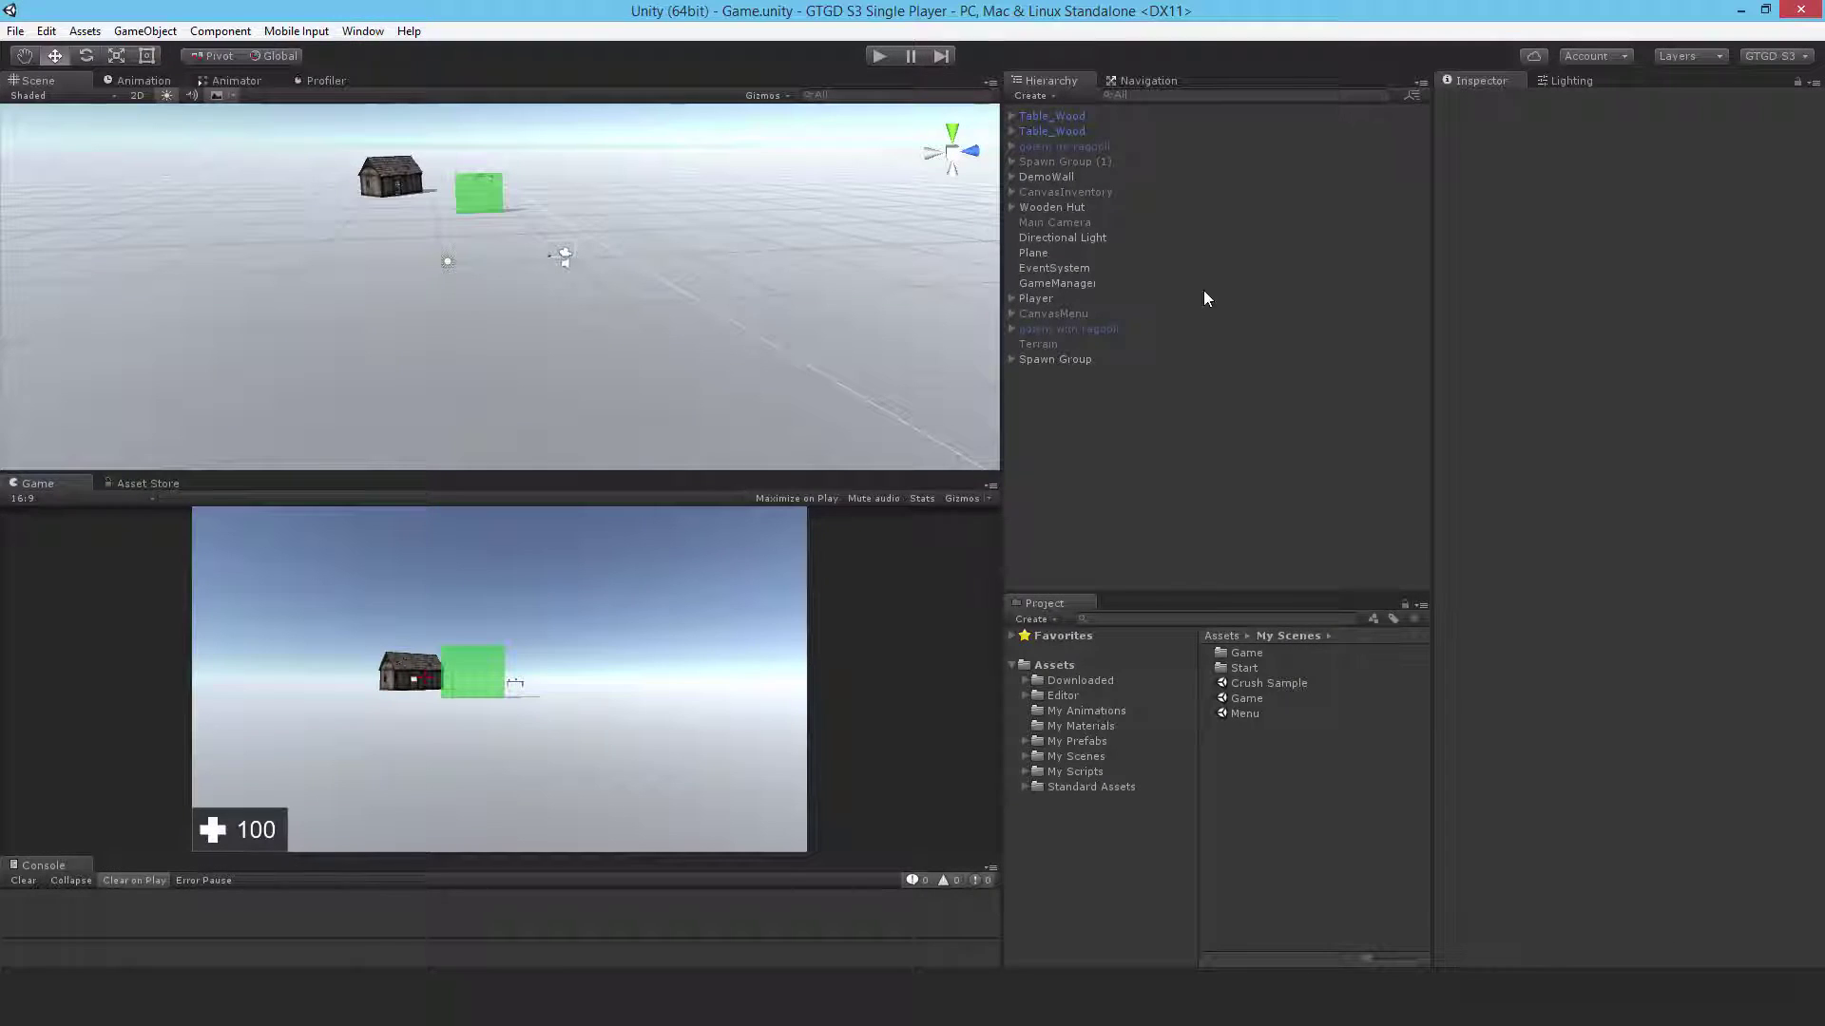
Expand golem no ragdoll and inspect its HitBox and CollisionField children's components.
left_click(1048, 148)
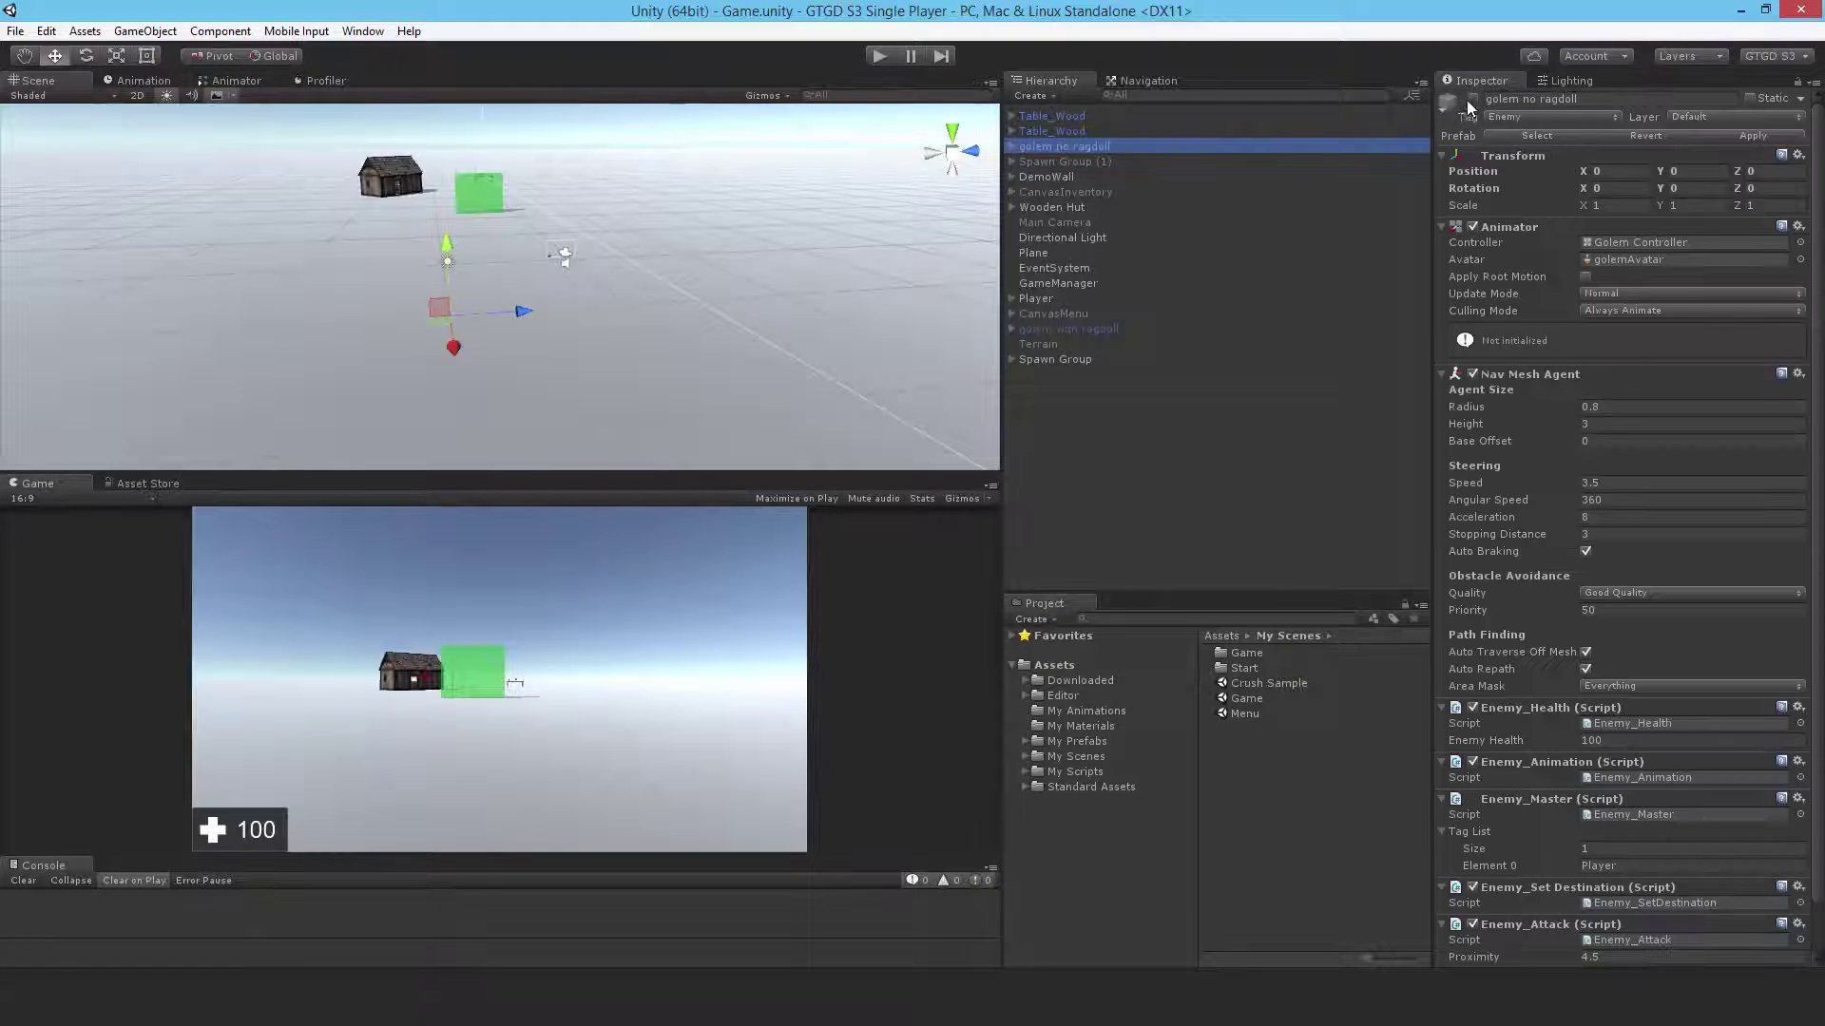
left_click(1012, 147, "alt")
scroll(1235, 361, "down", 15)
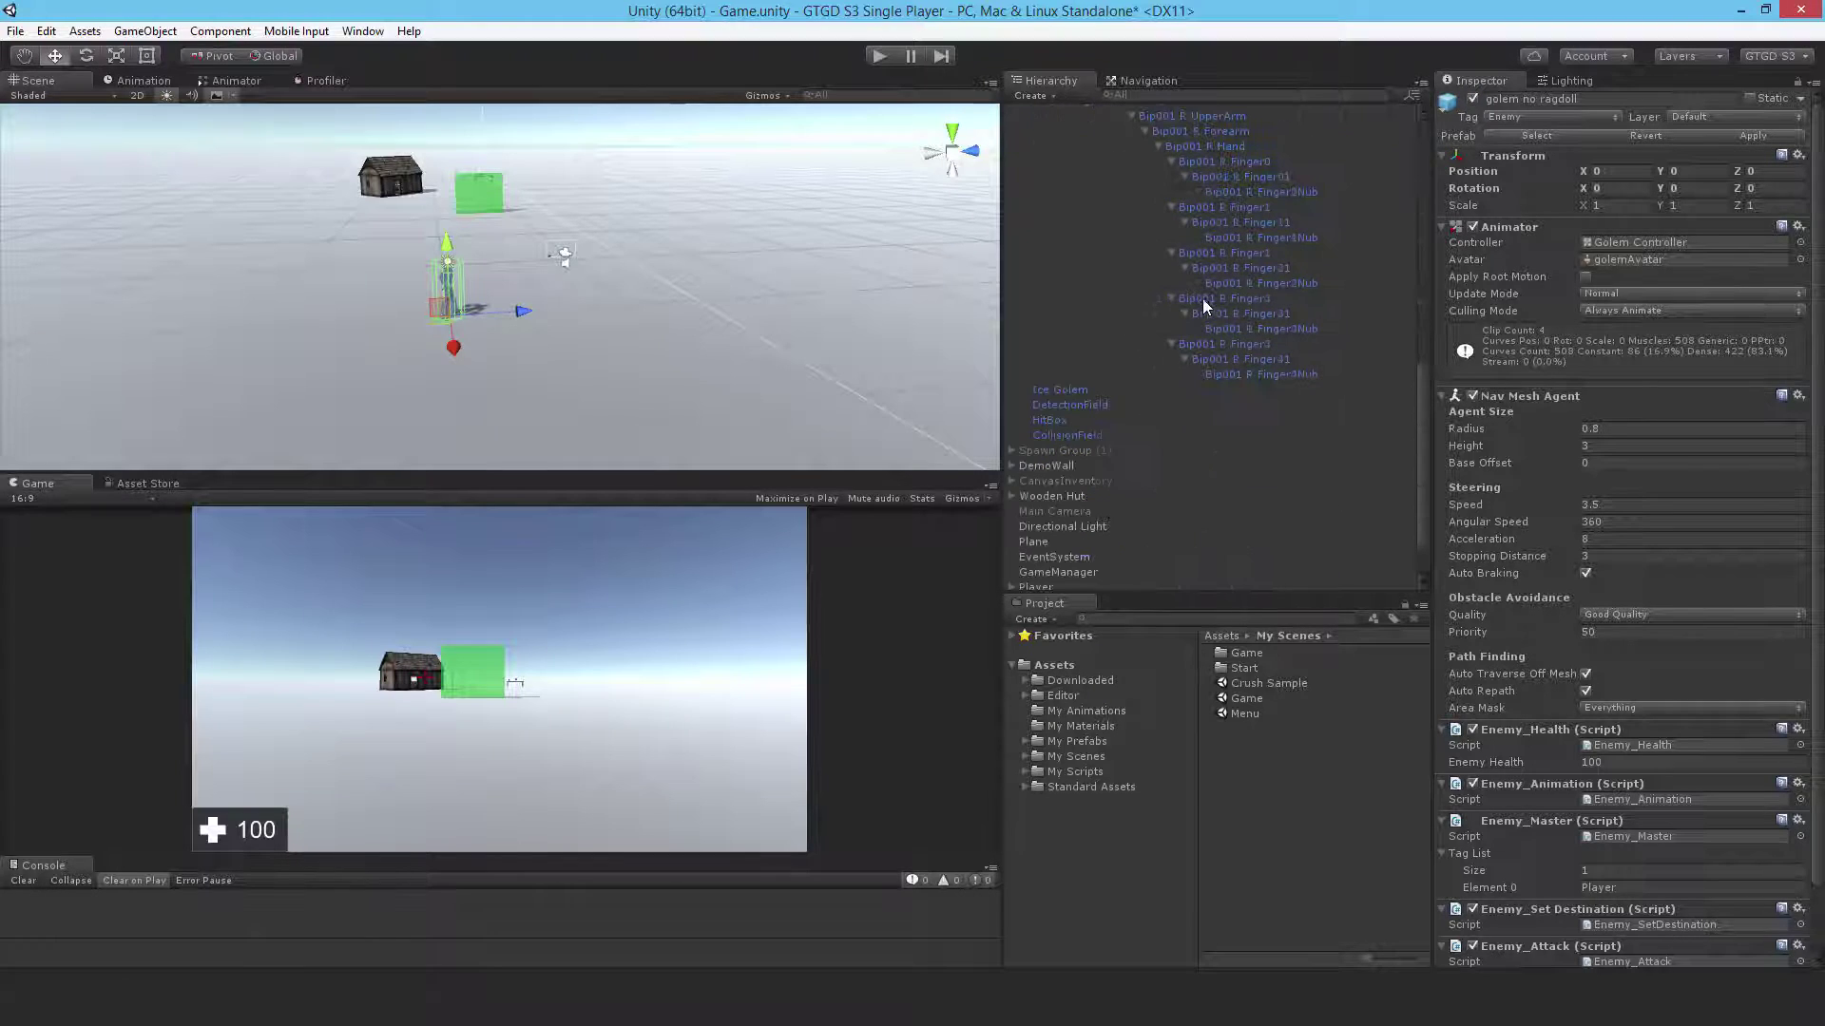
left_click(1051, 404)
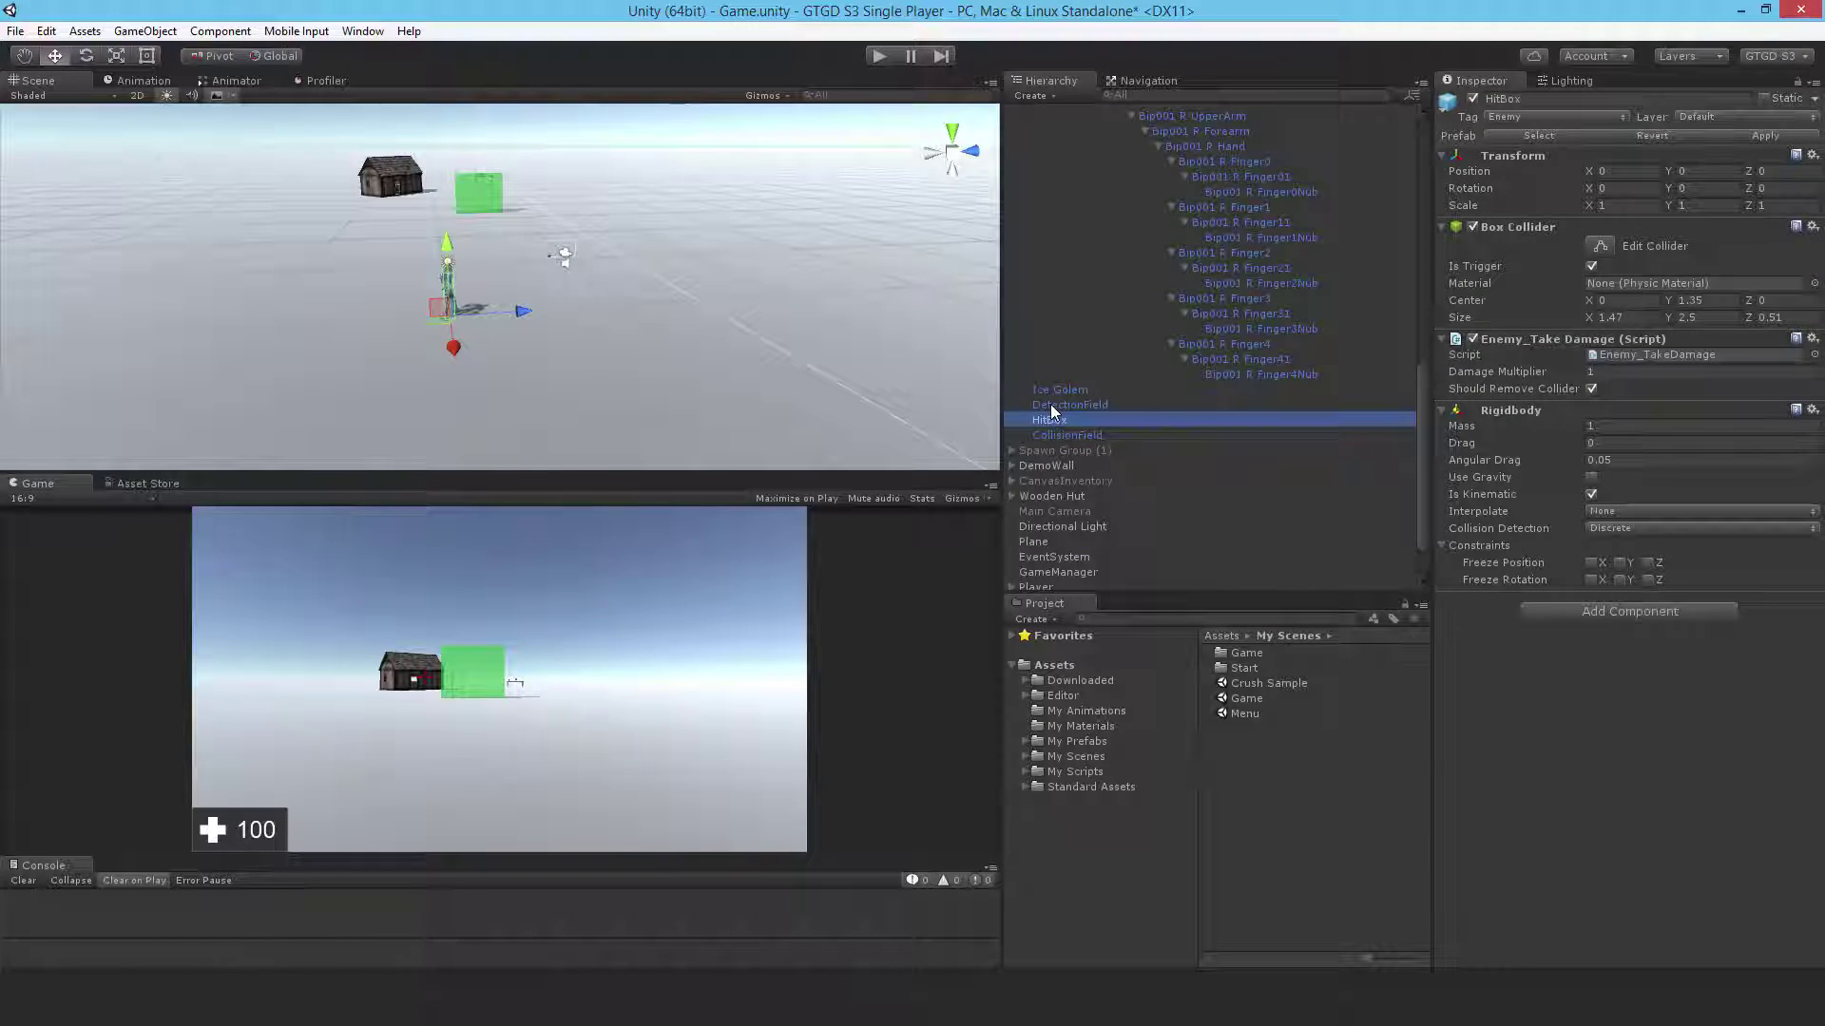
left_click(1058, 434)
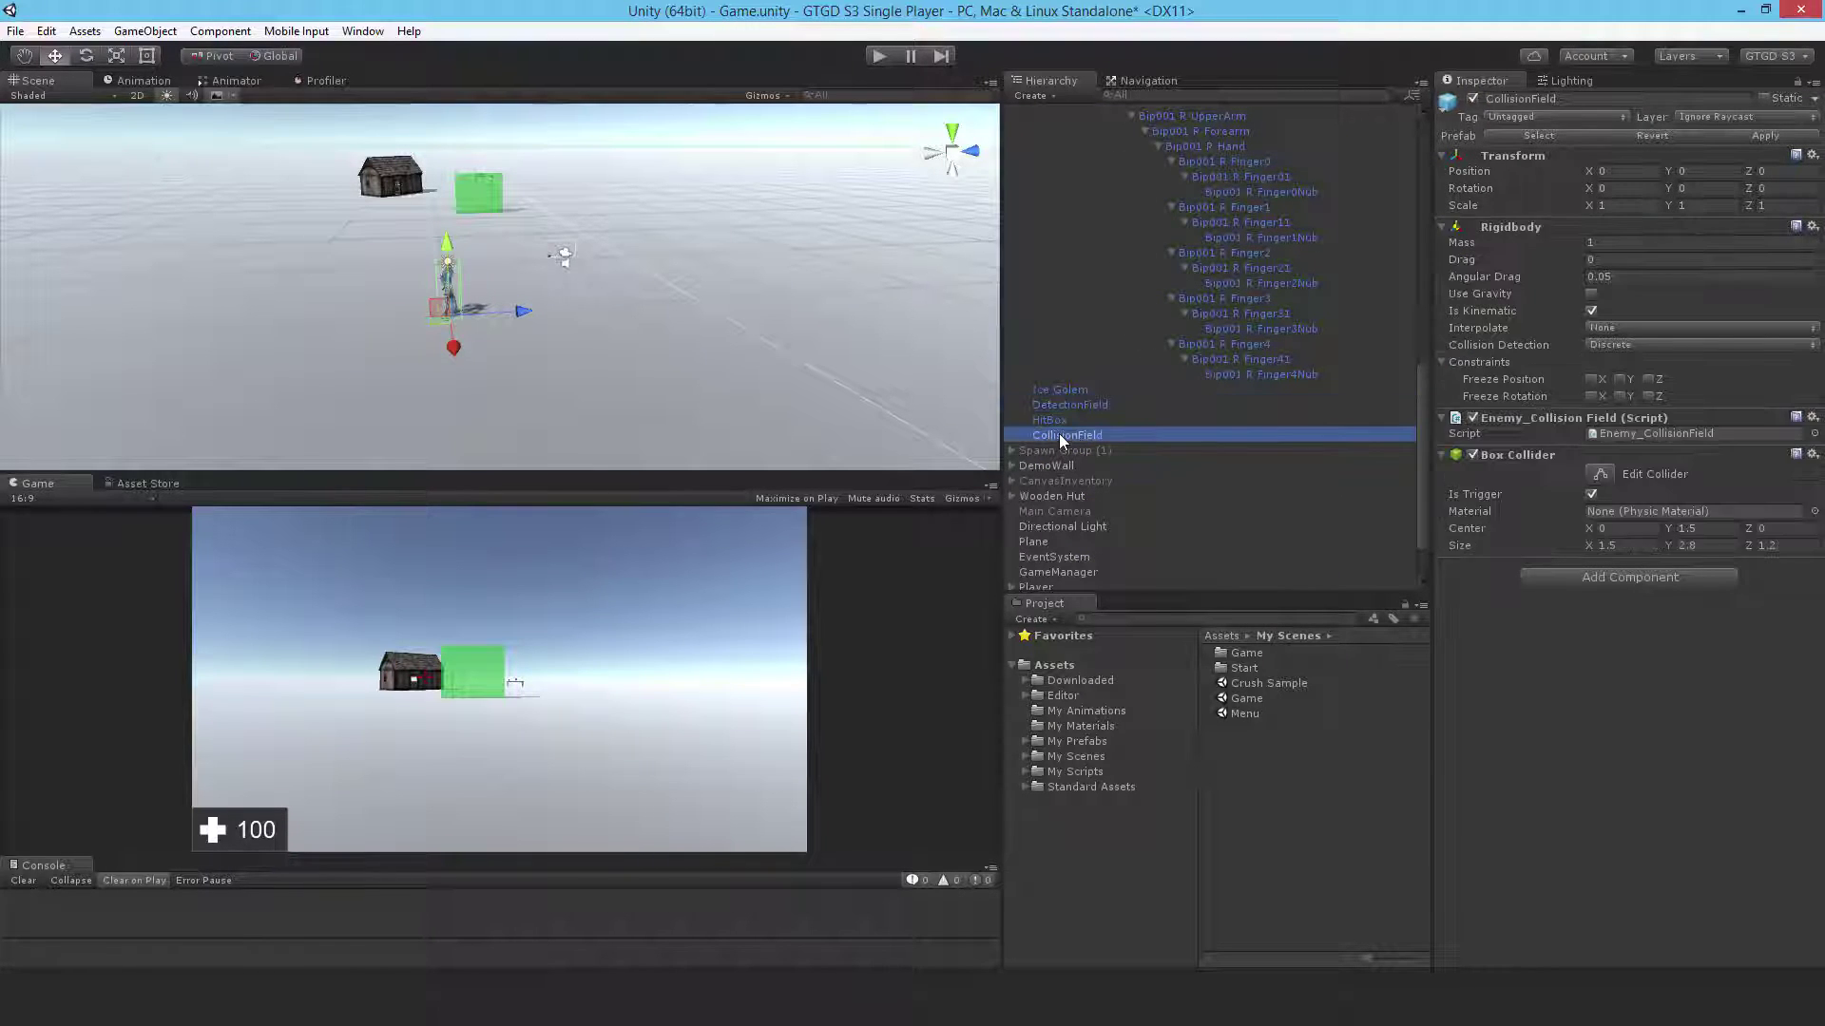
Check the Head, pelvis, left thigh, left calf and Bip001 bones for colliders, then collapse the hierarchy.
scroll(1141, 435, "up", 10)
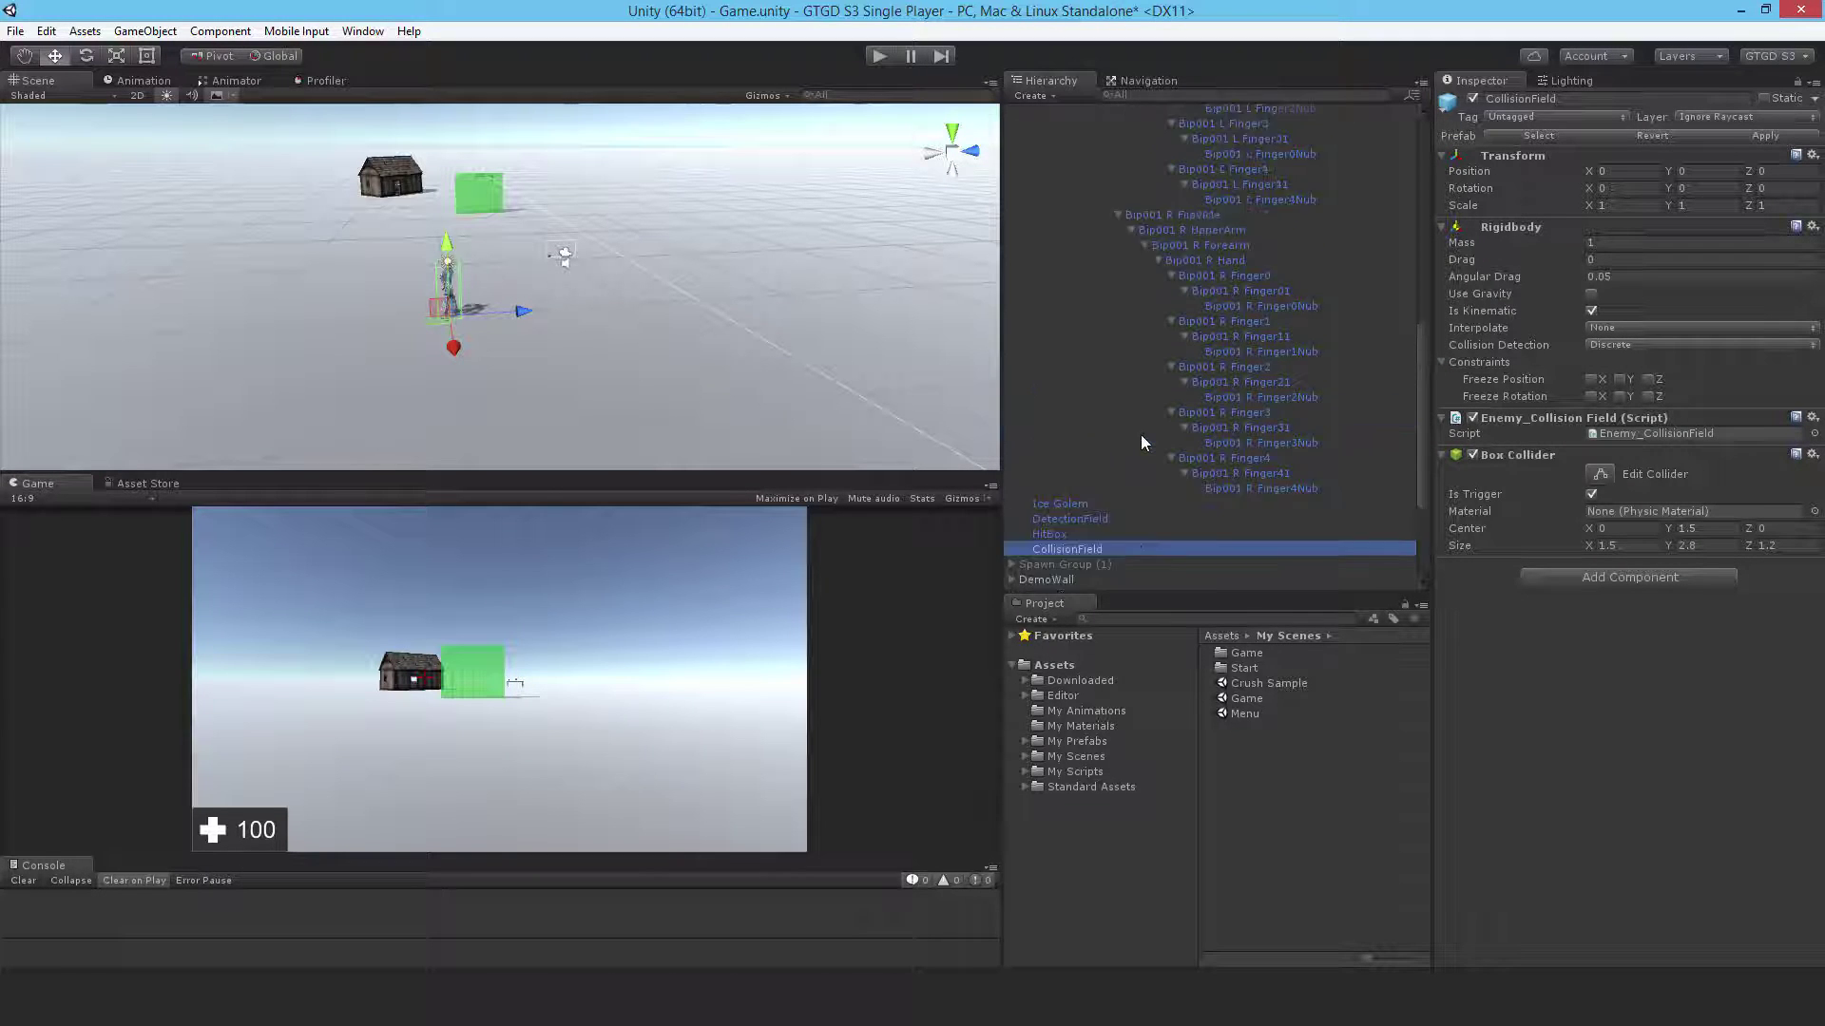
scroll(1125, 460, "up", 3)
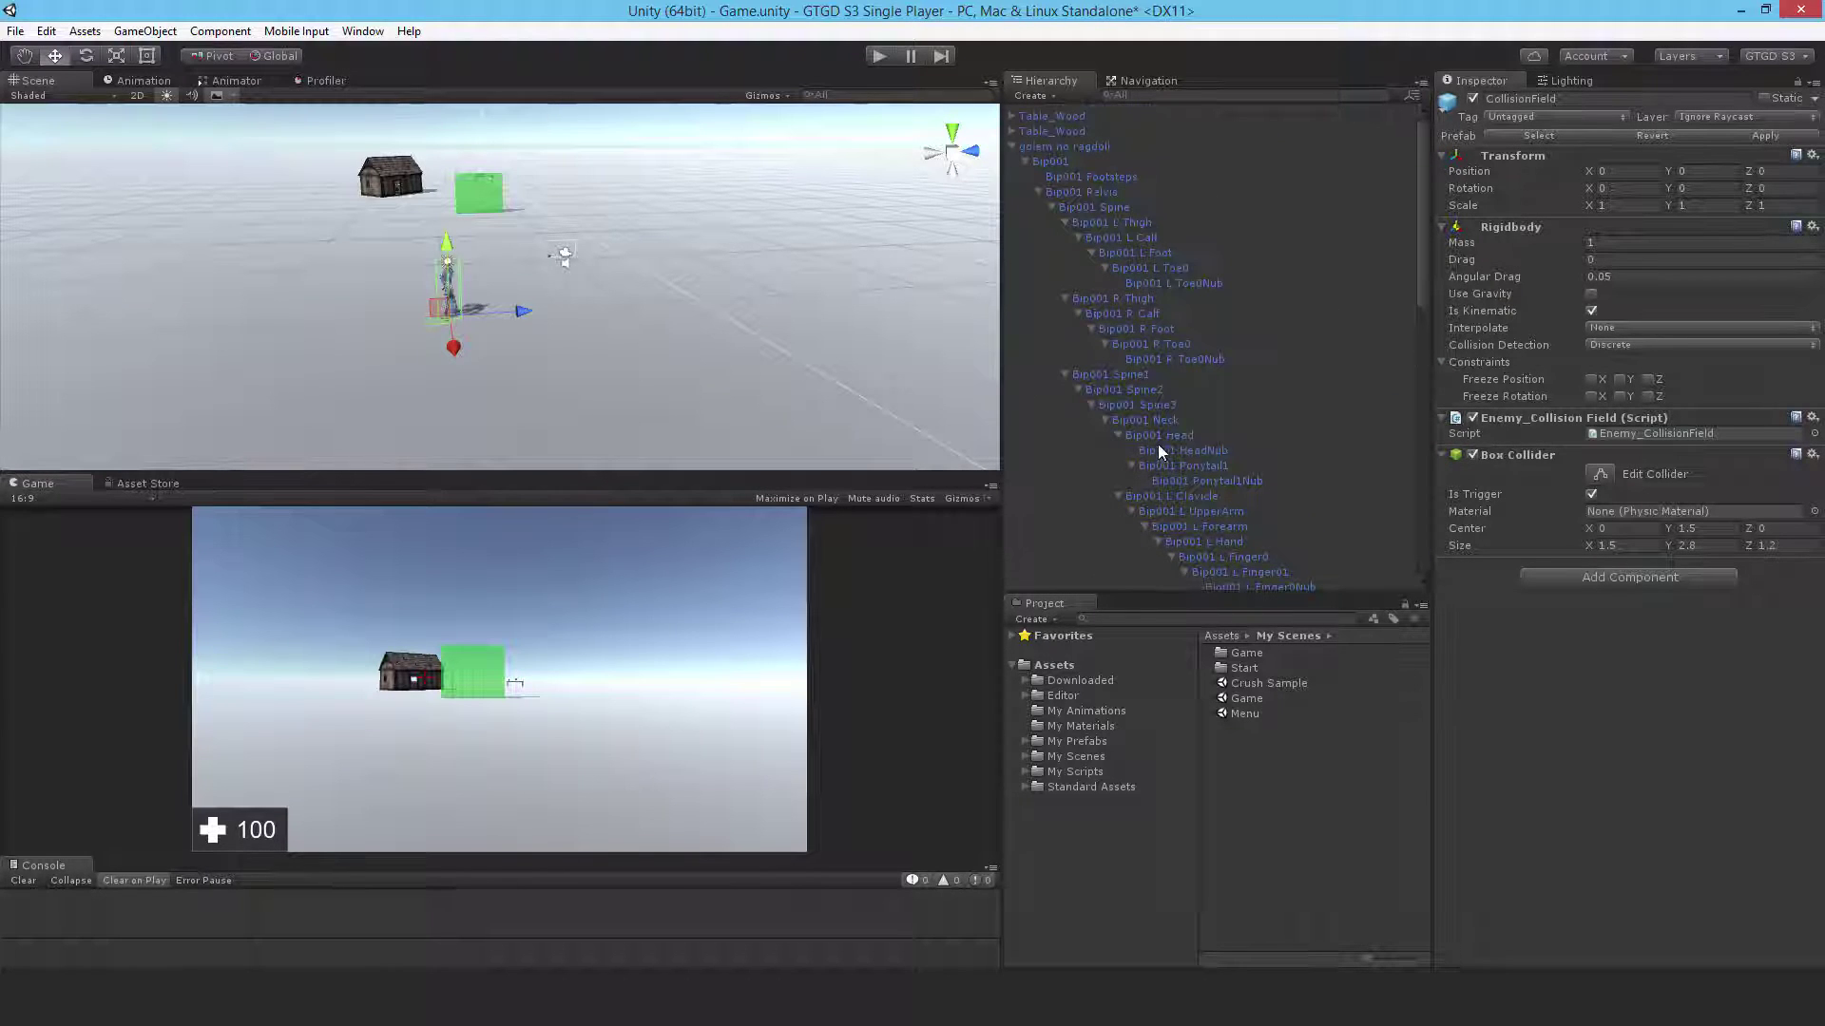
left_click(1161, 434)
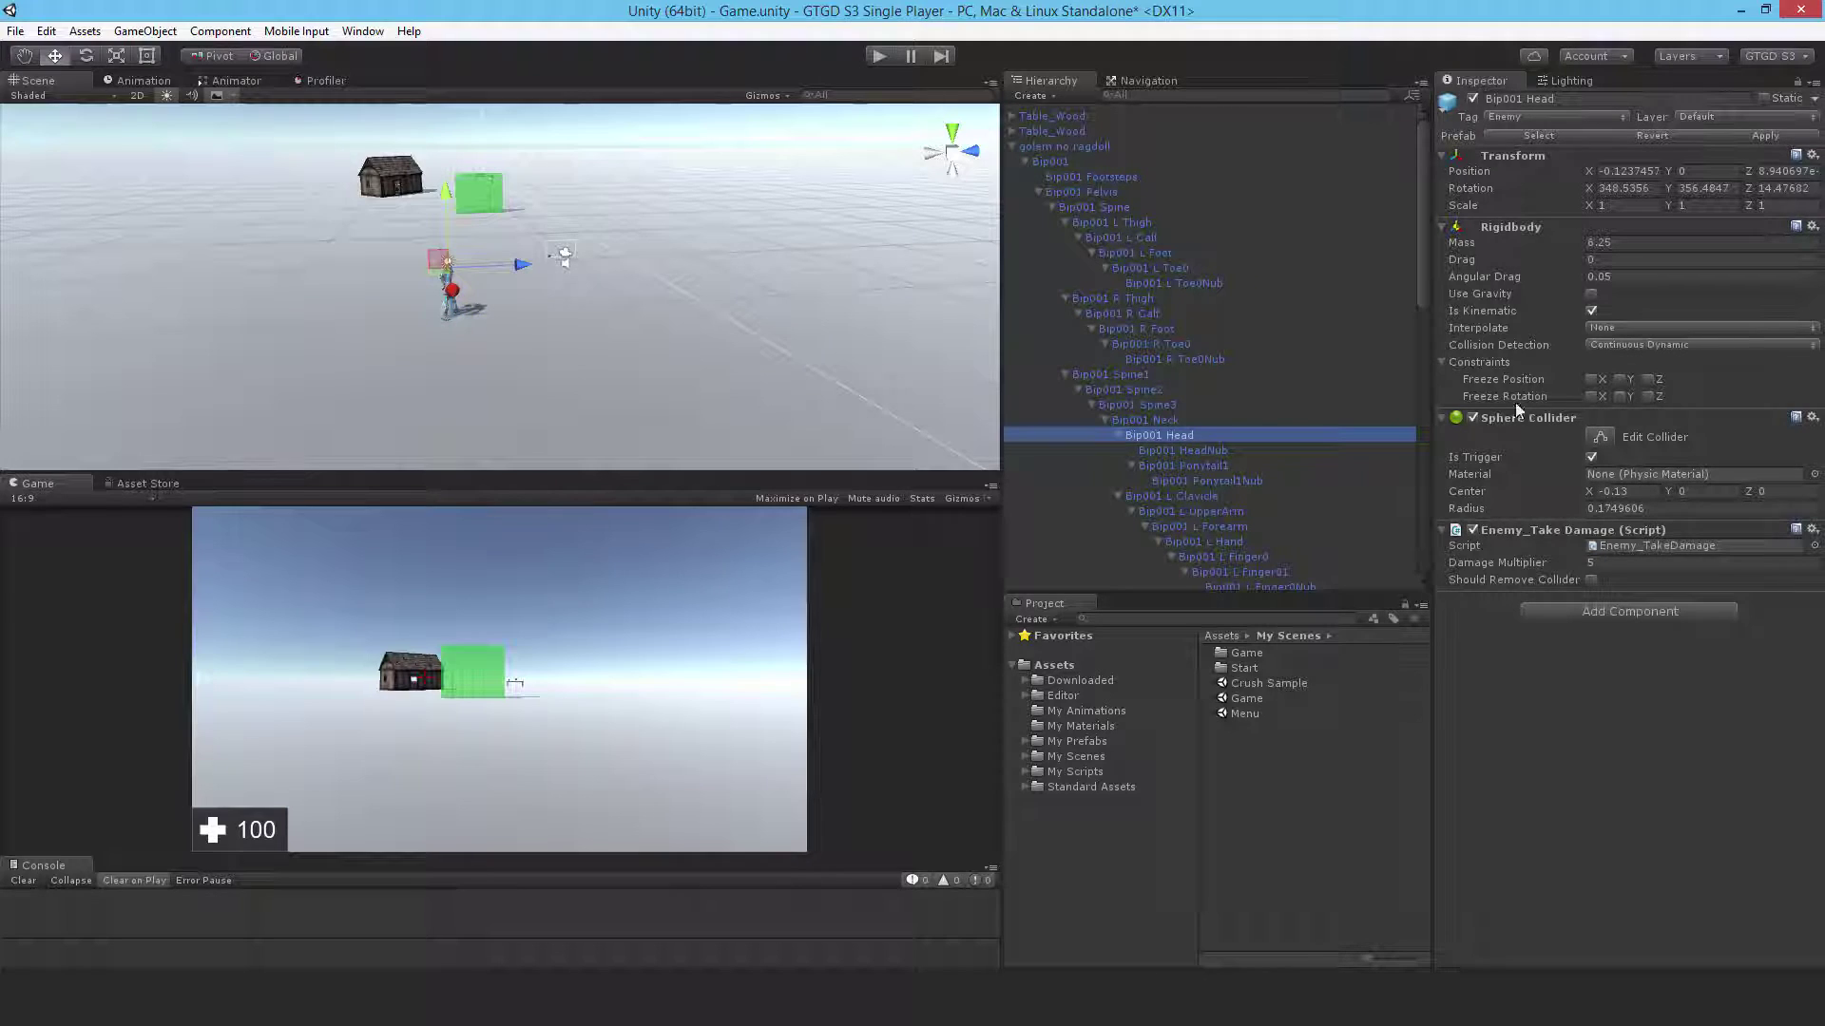
left_click(1072, 192)
left_click(1102, 226)
left_click(1117, 237)
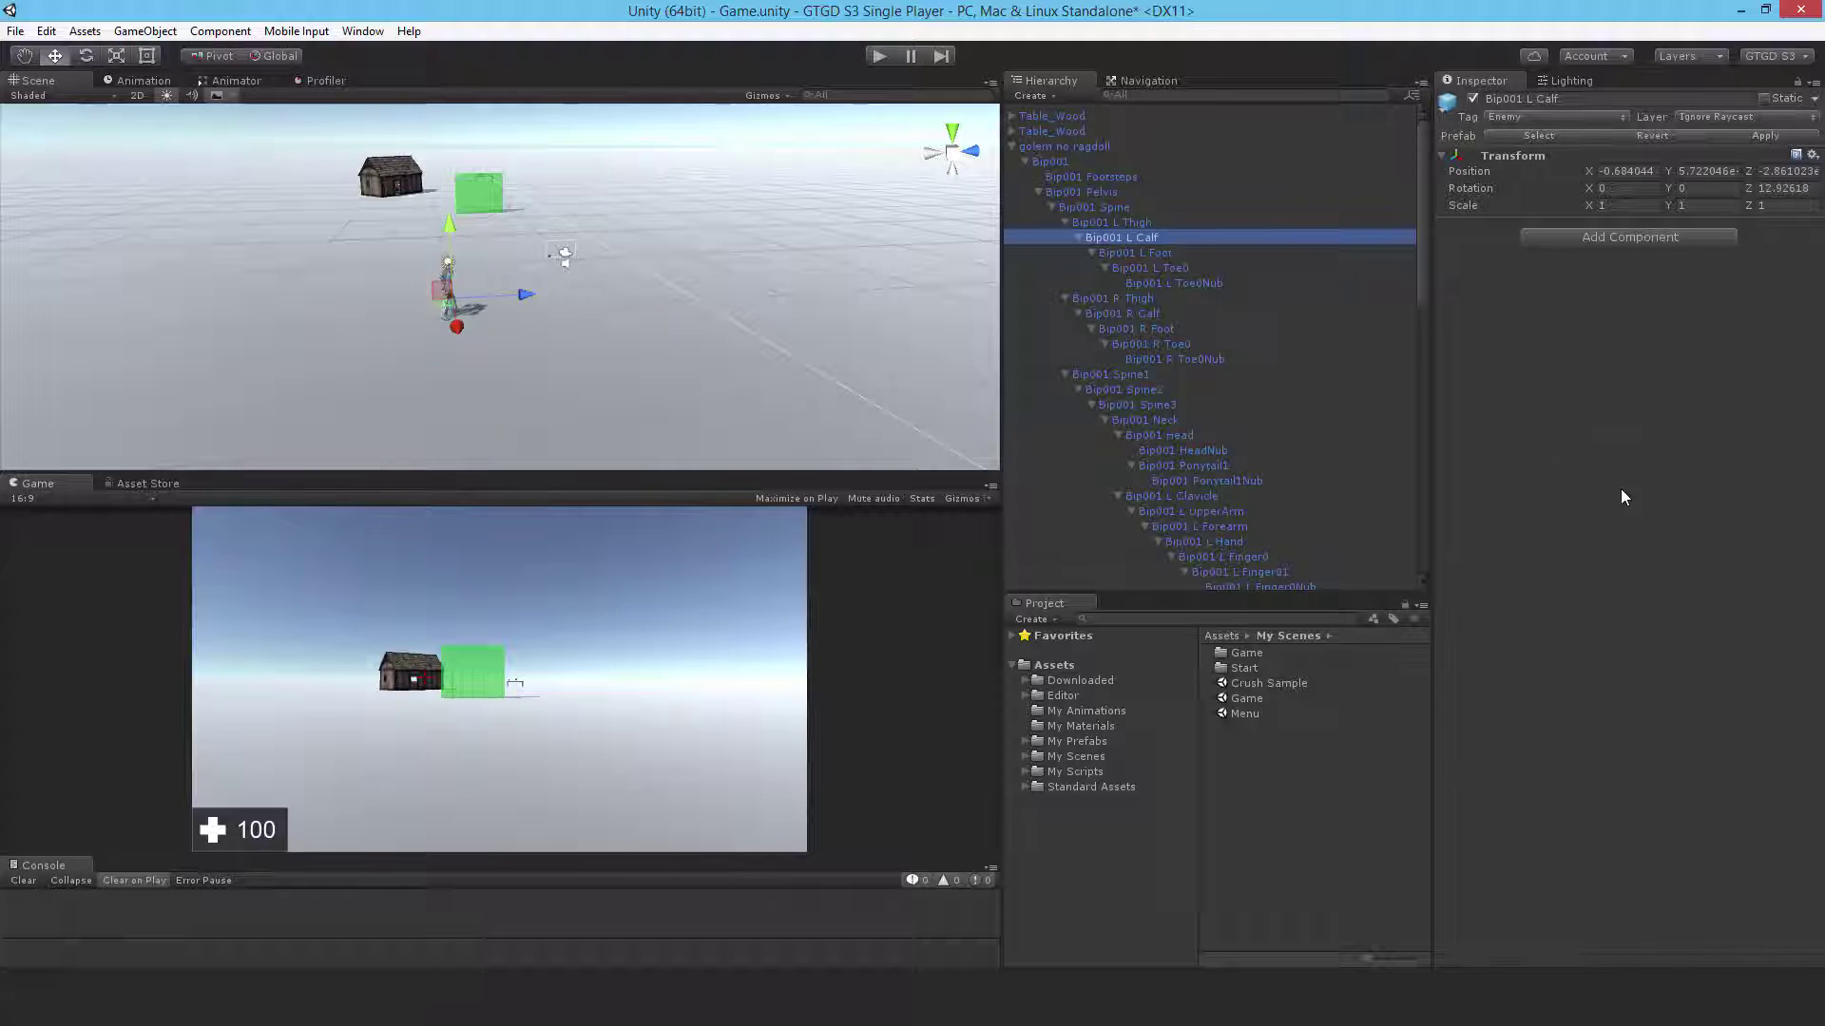
left_click(1054, 163)
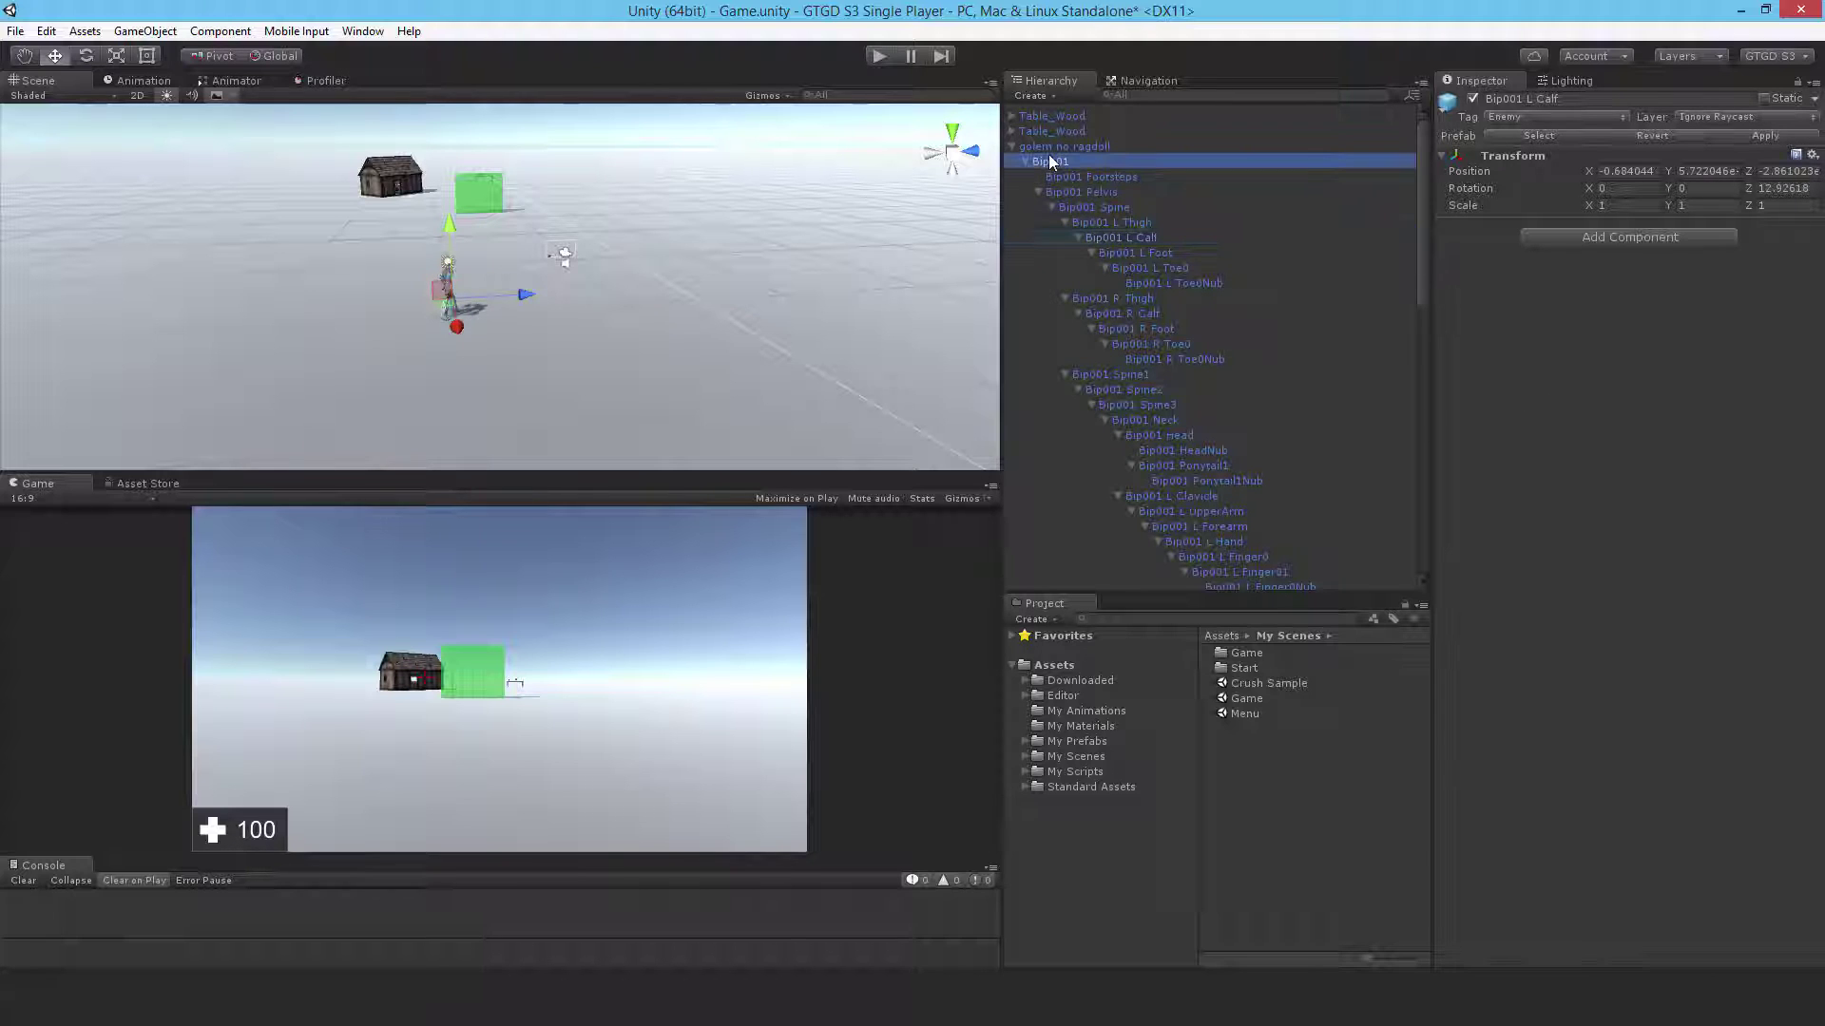
left_click(1013, 150)
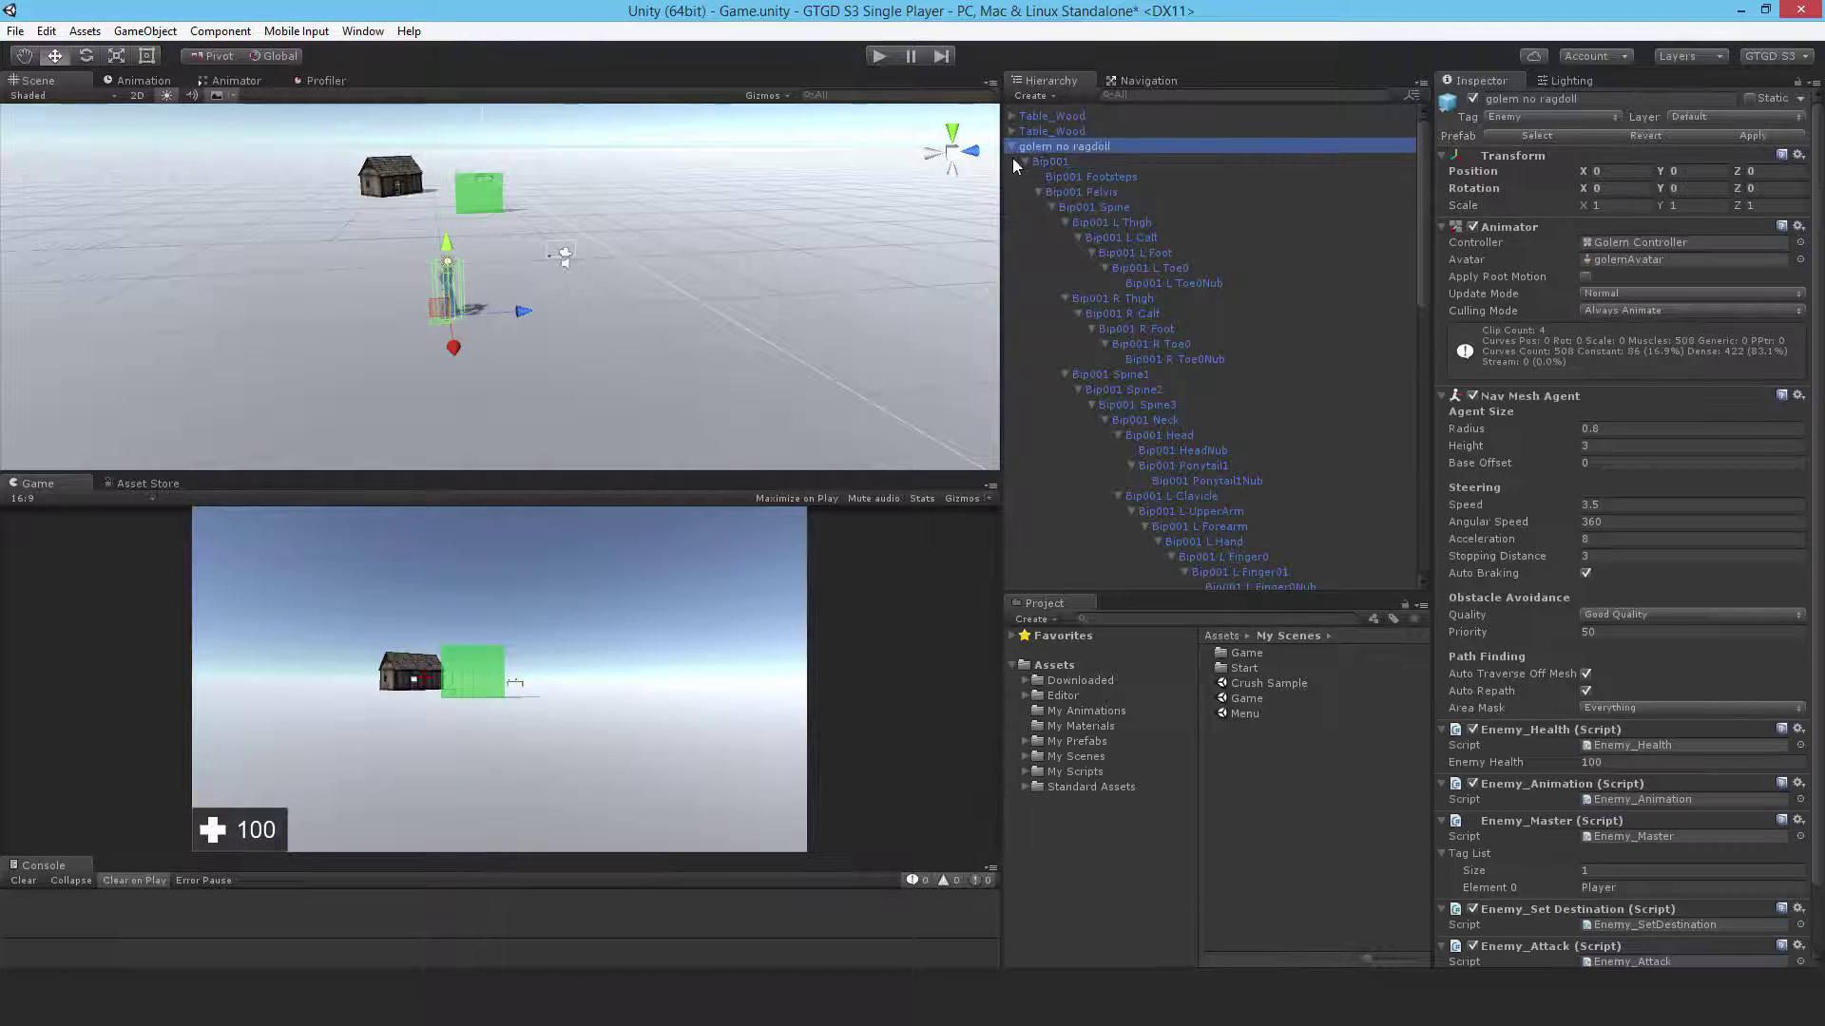
left_click(1012, 146)
Deactivate golem no ragdoll and the original Spawn Group in the scene.
left_click(1061, 464)
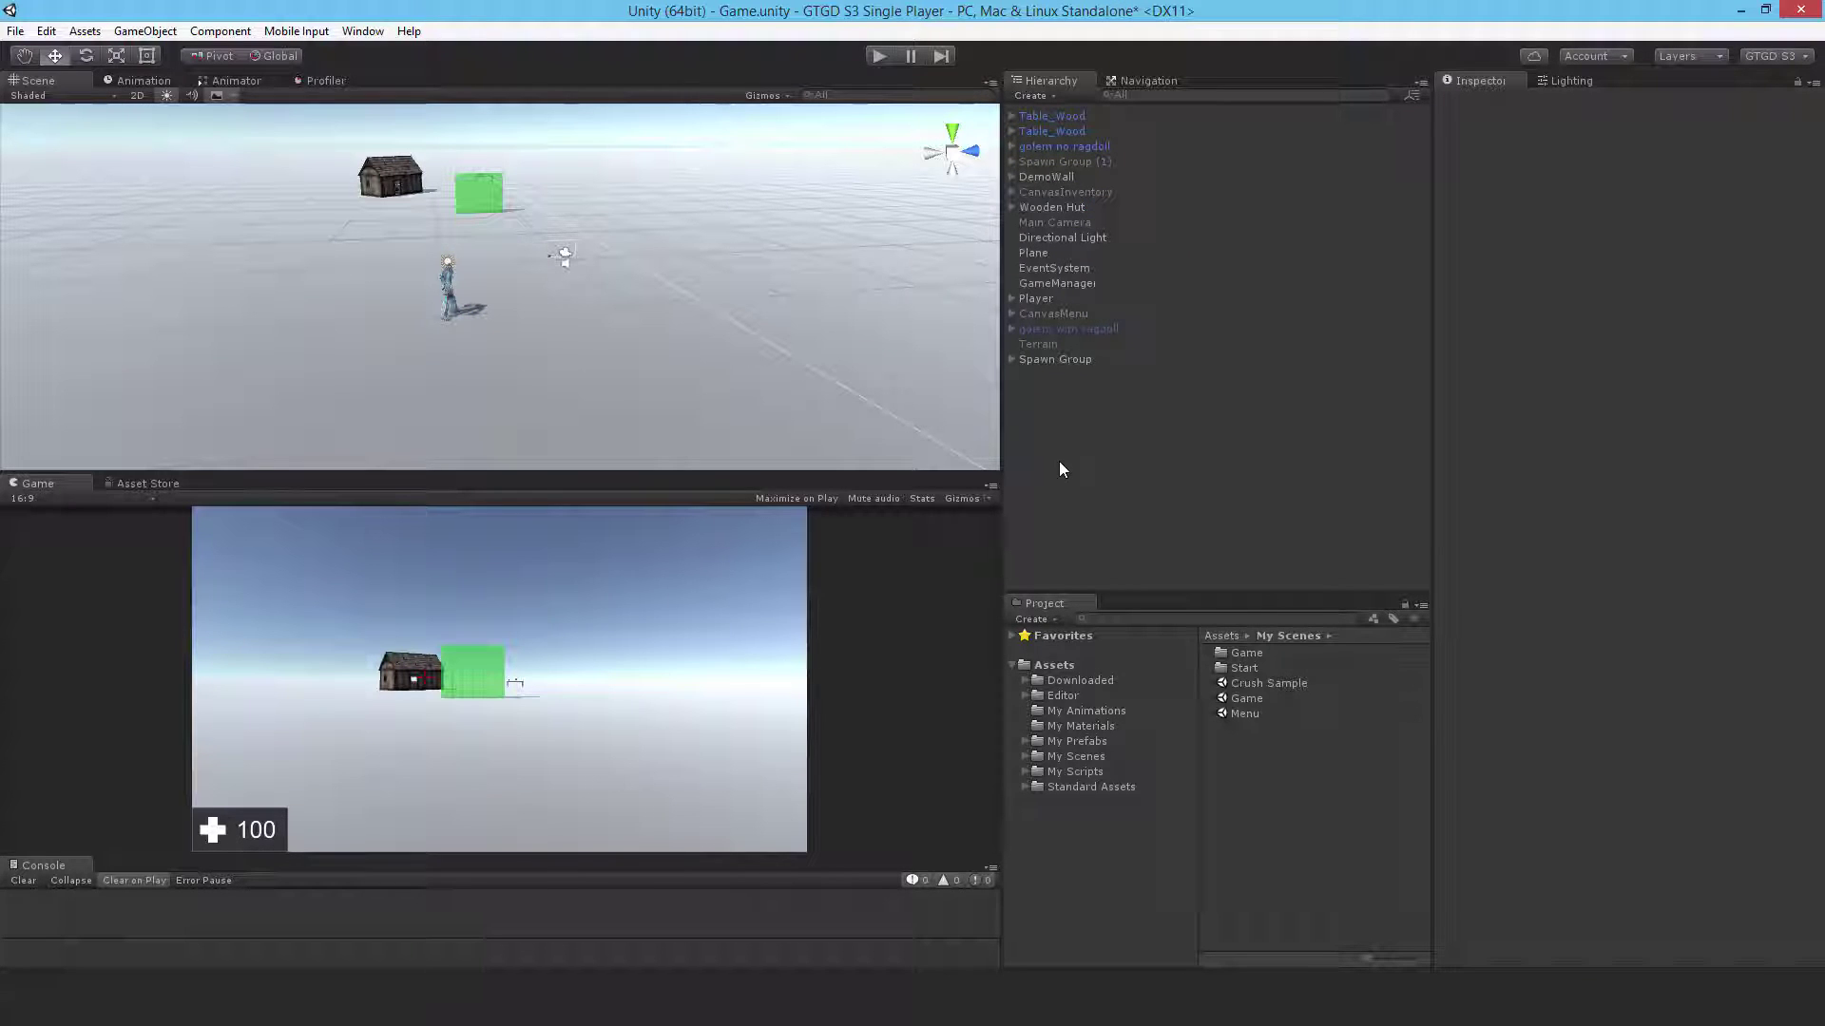
left_click(1049, 152)
left_click(1472, 100)
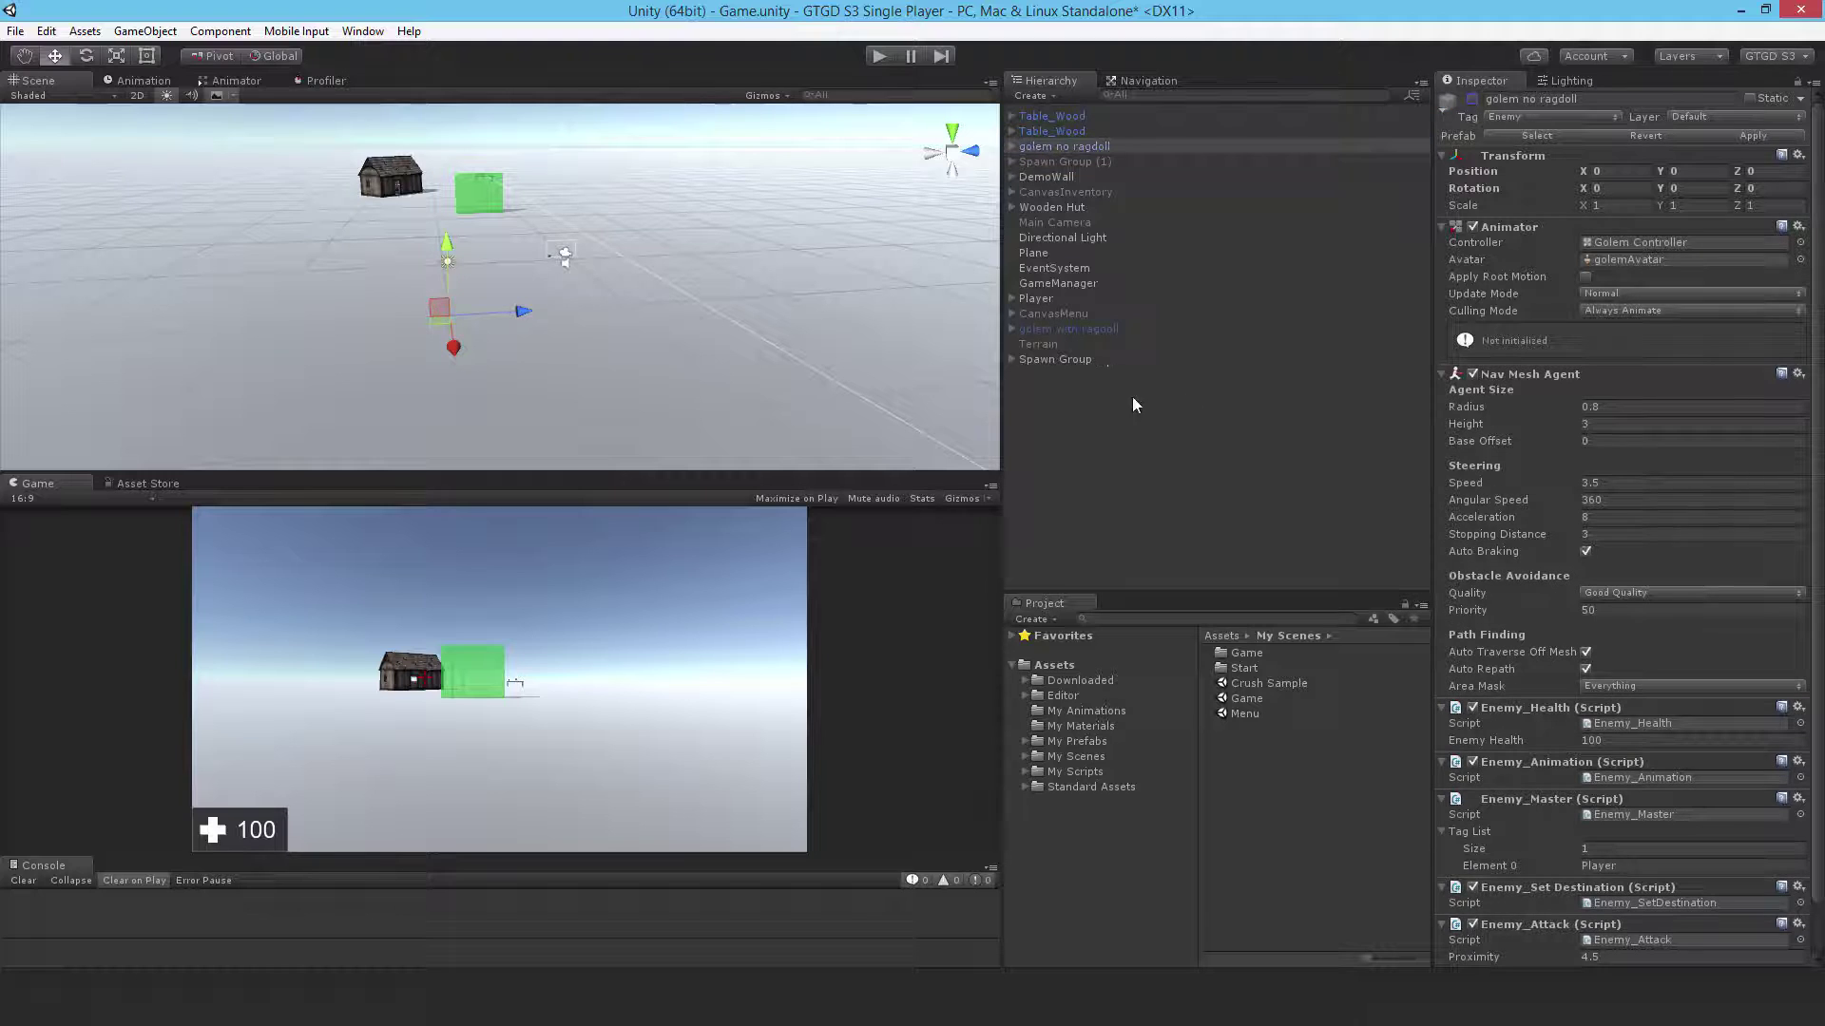
left_click(1049, 361)
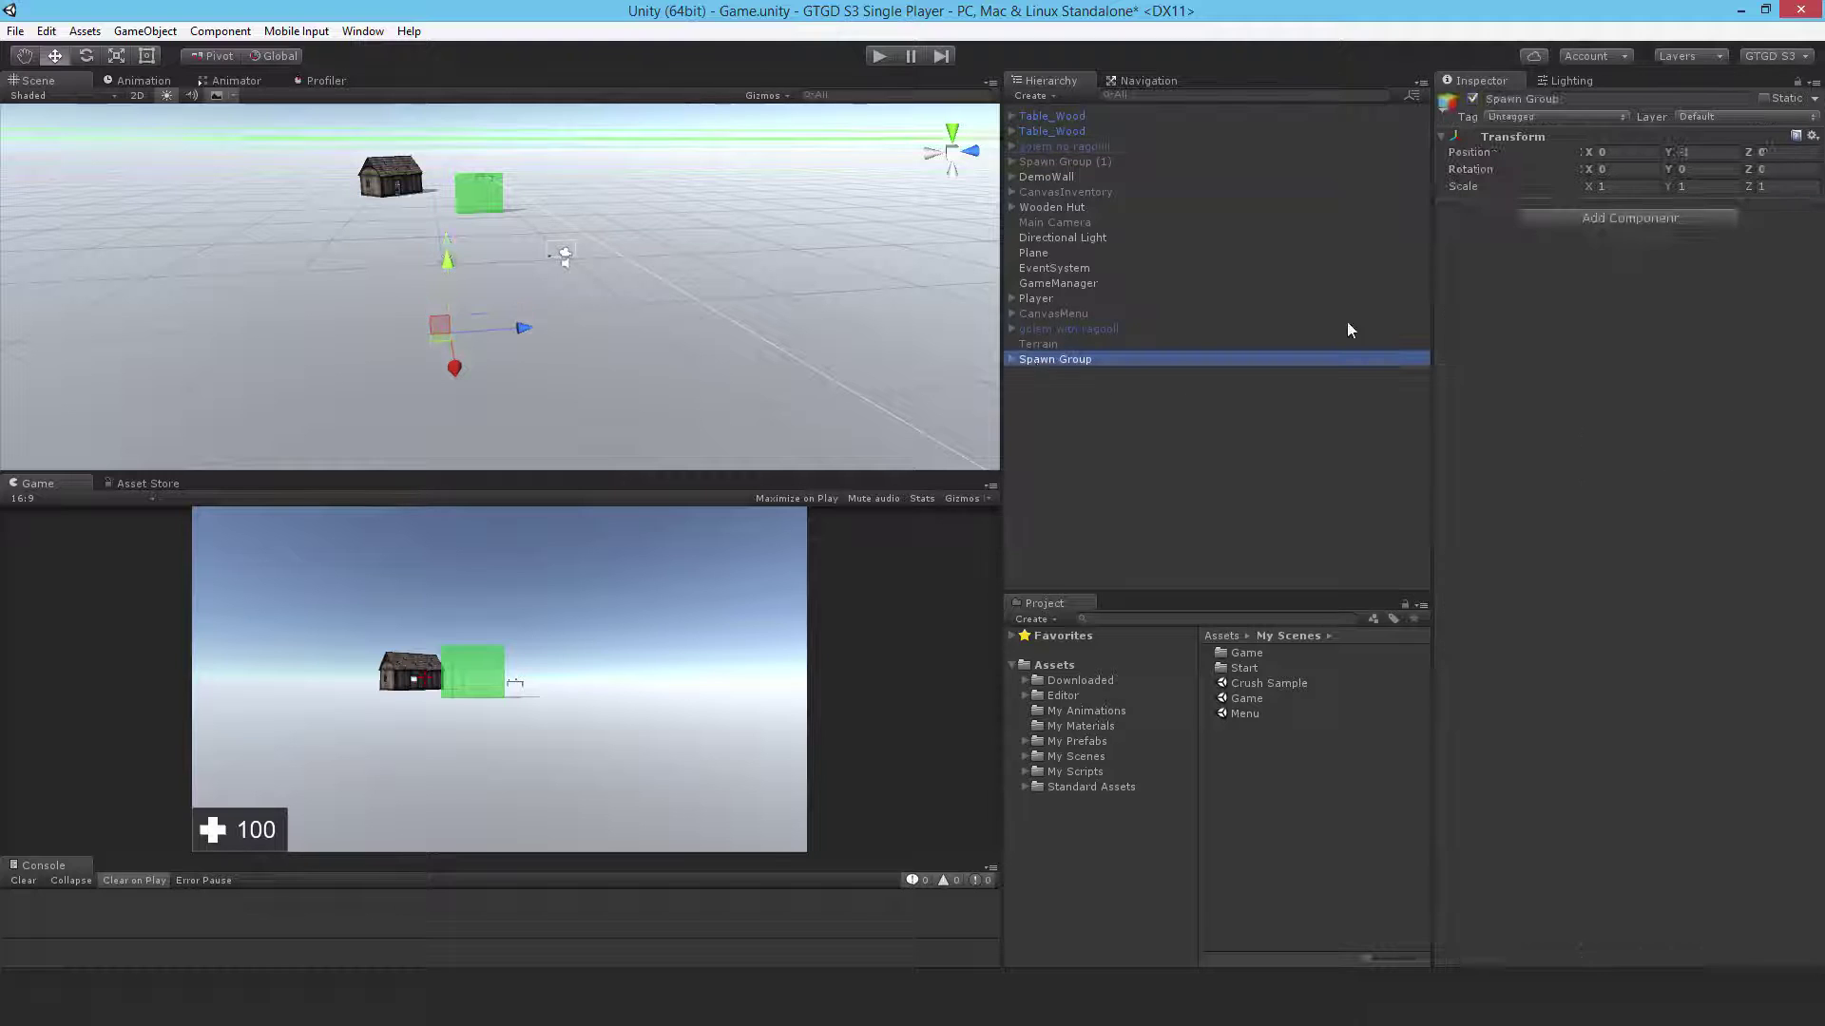
left_click(1472, 100)
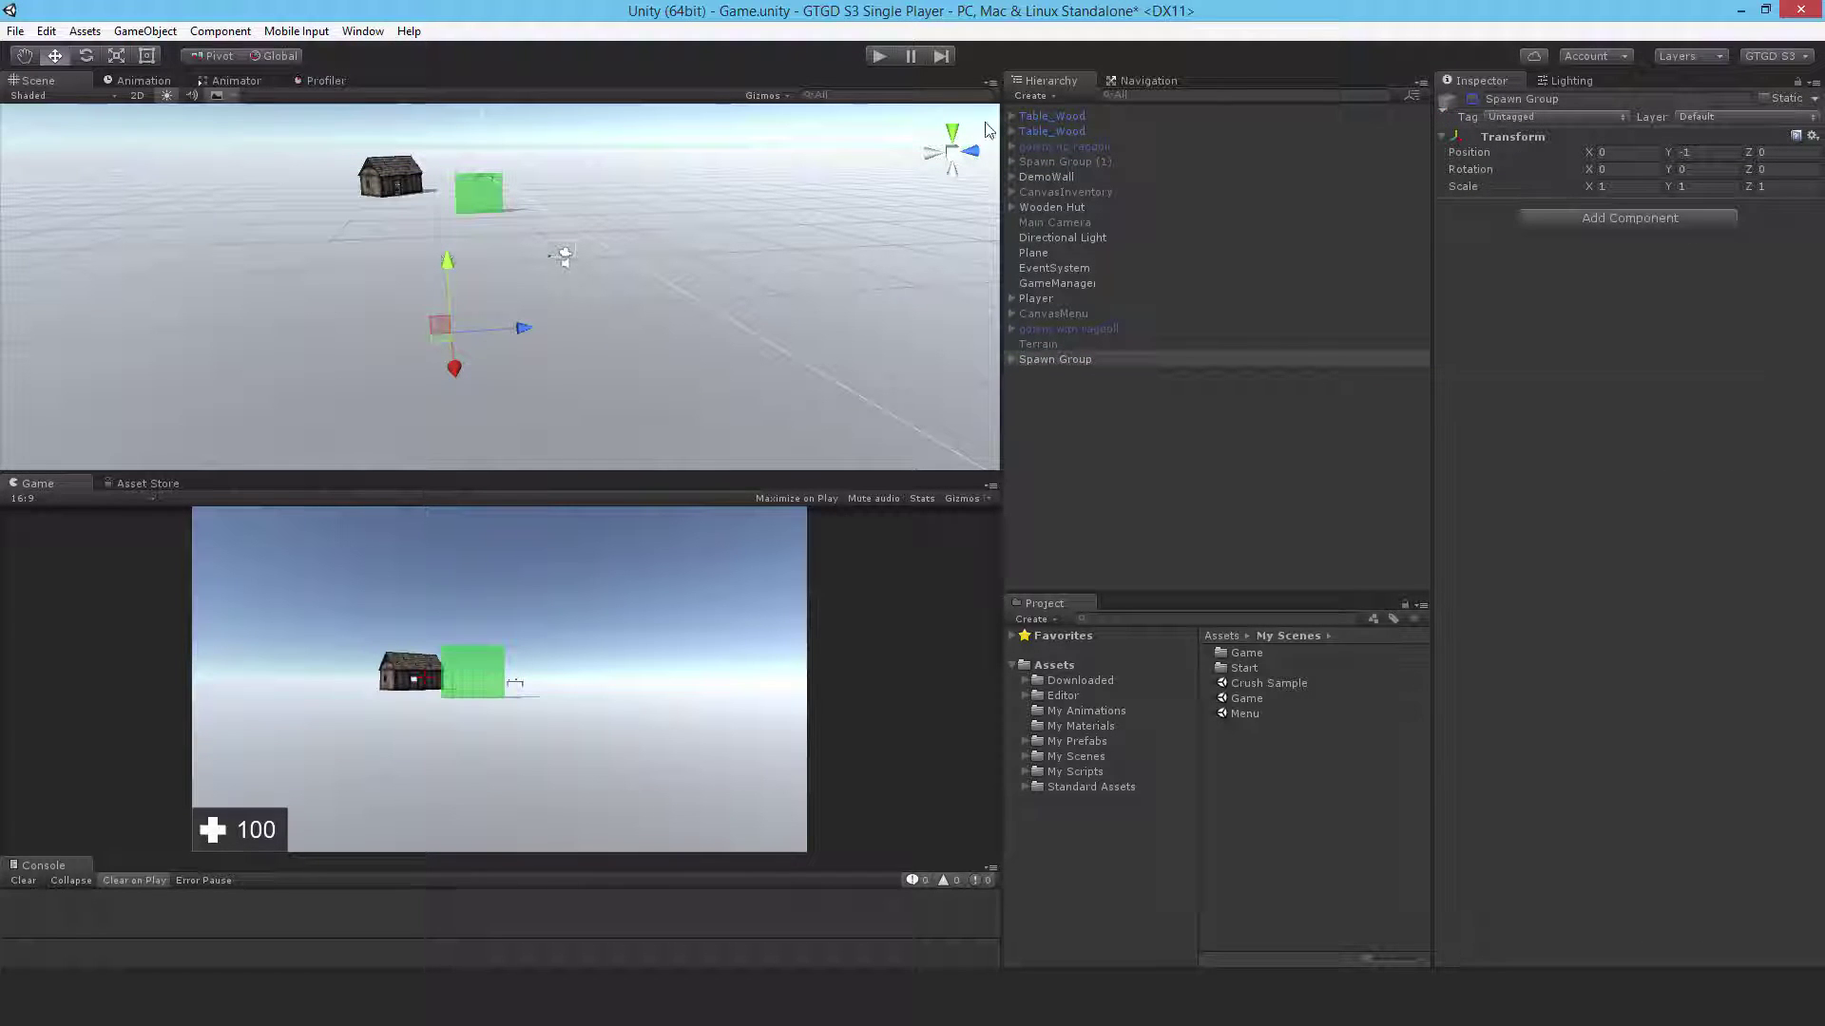
Confirm Spawn Group (1) stays active, glance at the Profiler, and return to the Scene view.
left_click(1062, 161)
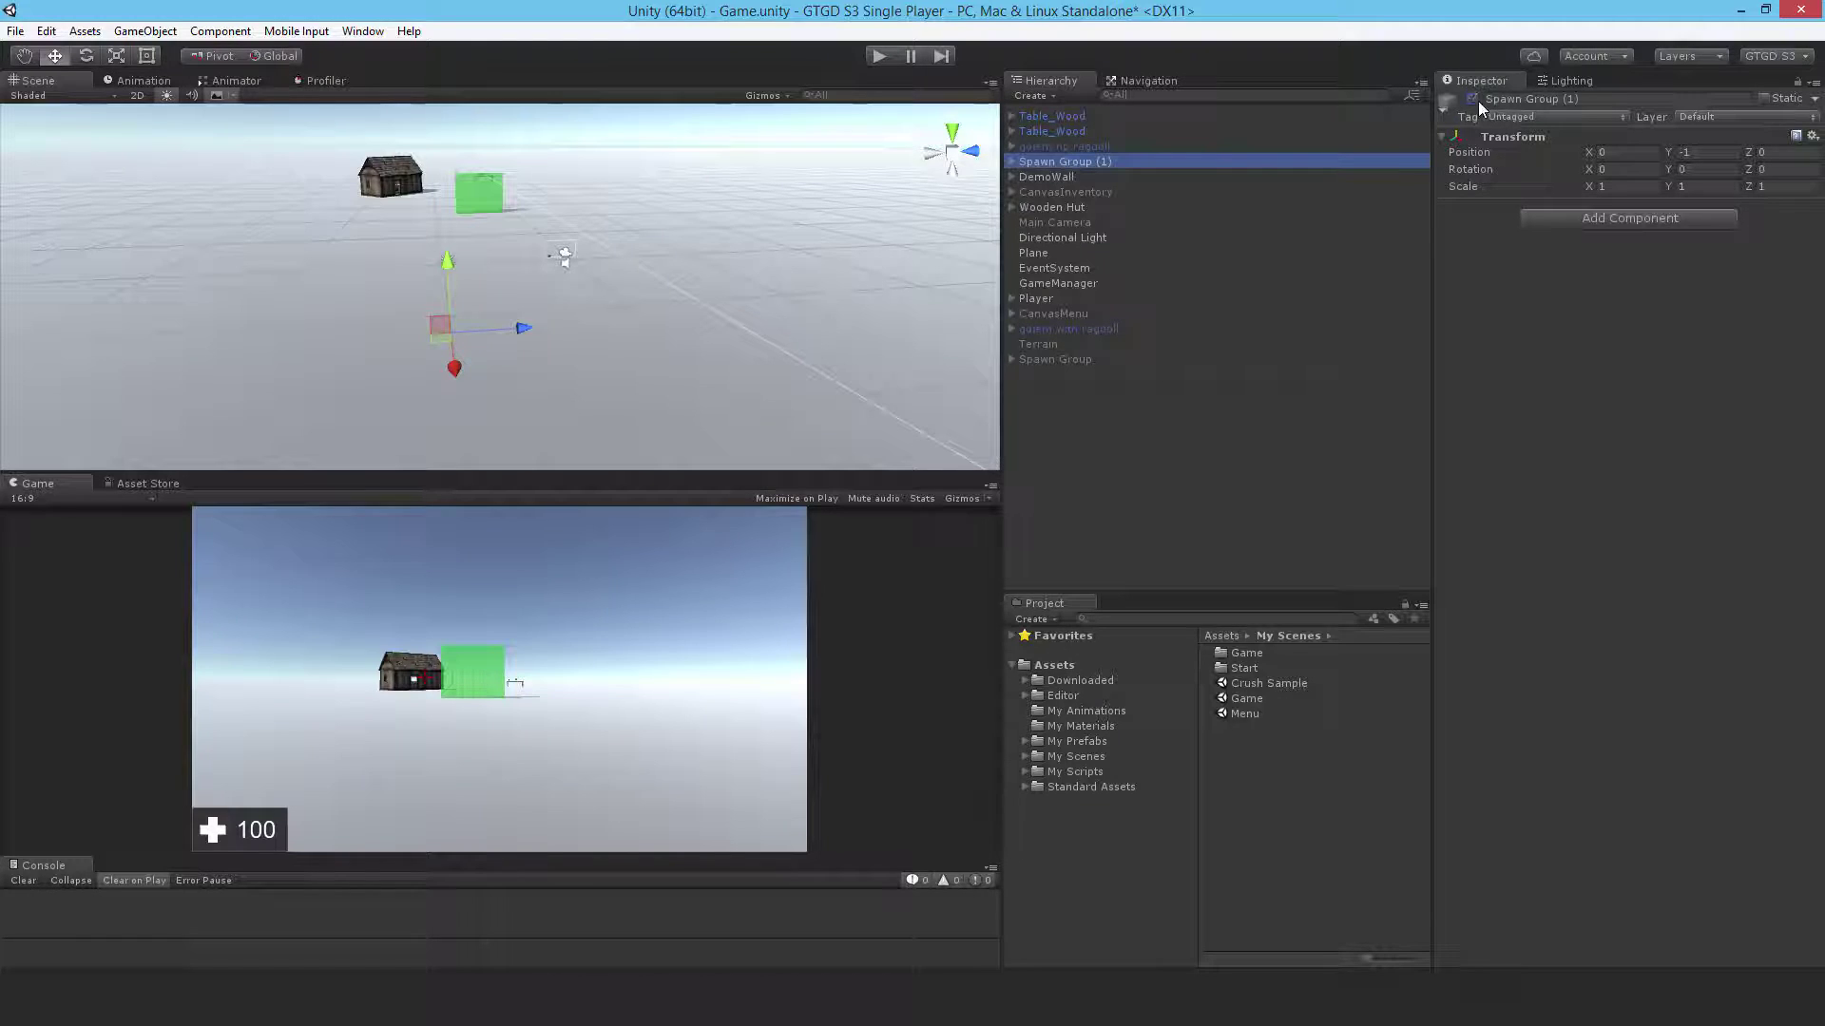
left_click(1194, 454)
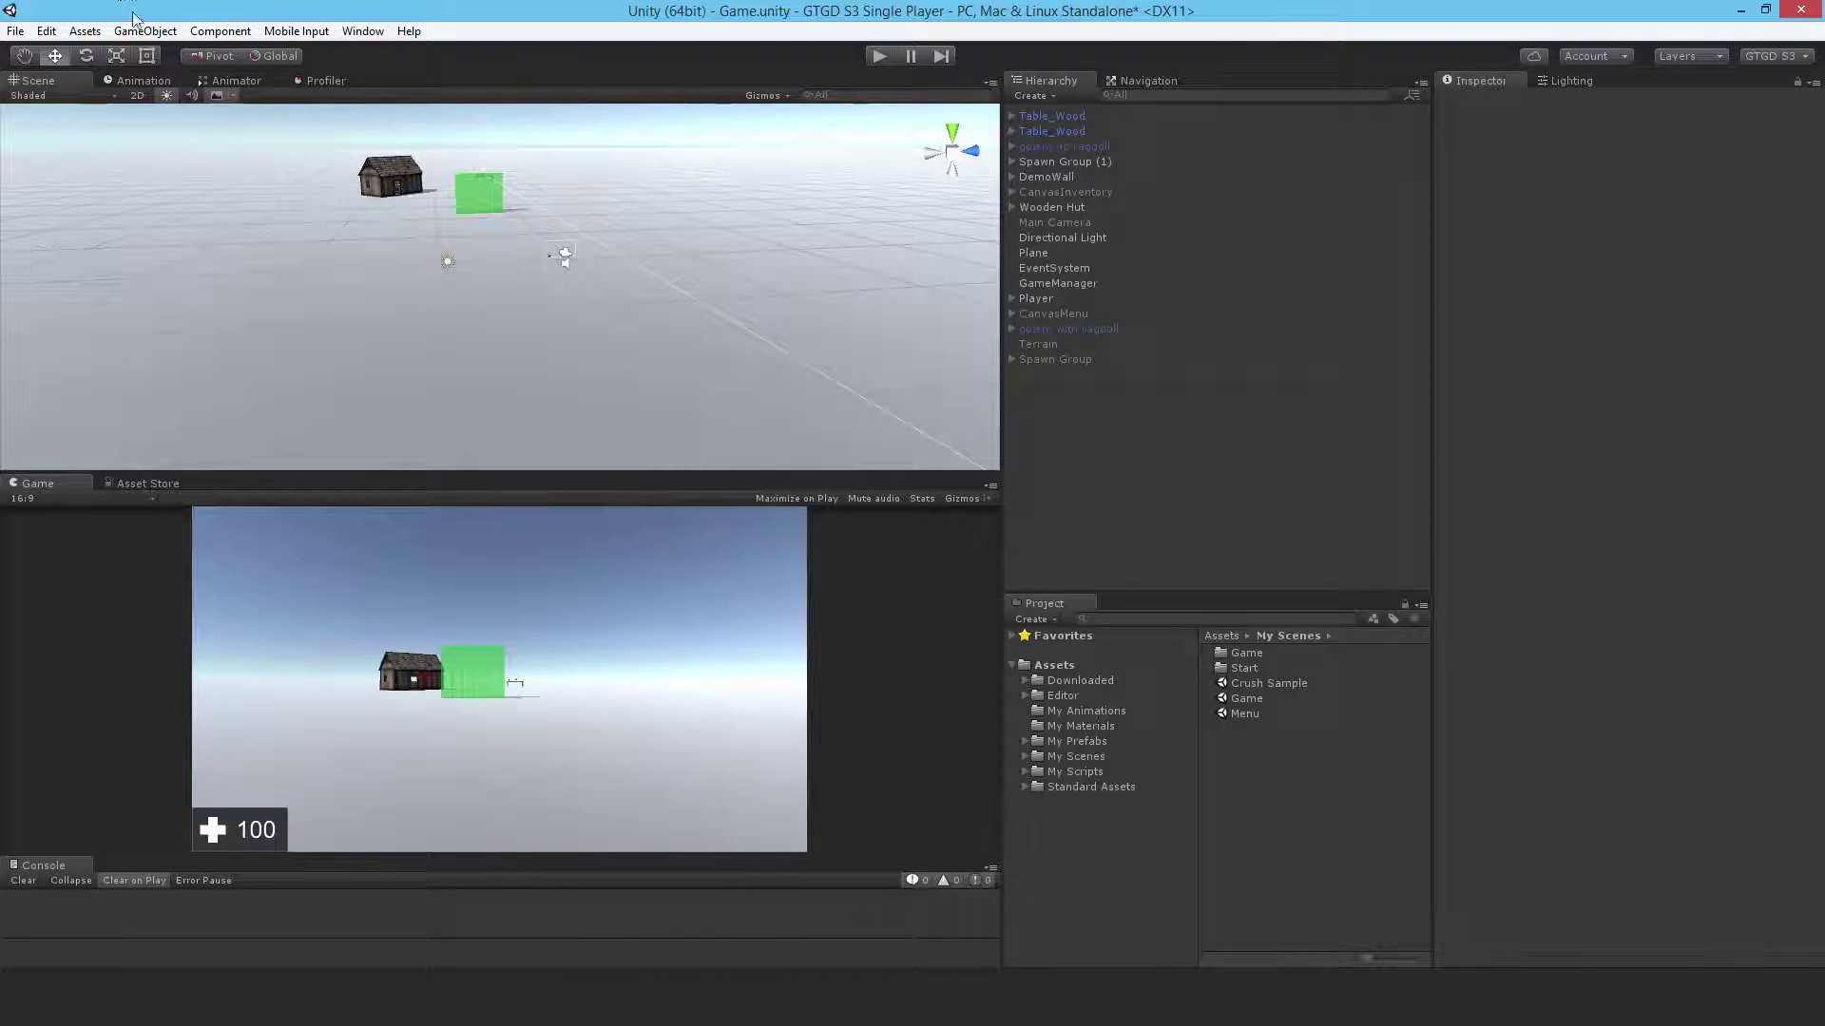
left_click(321, 80)
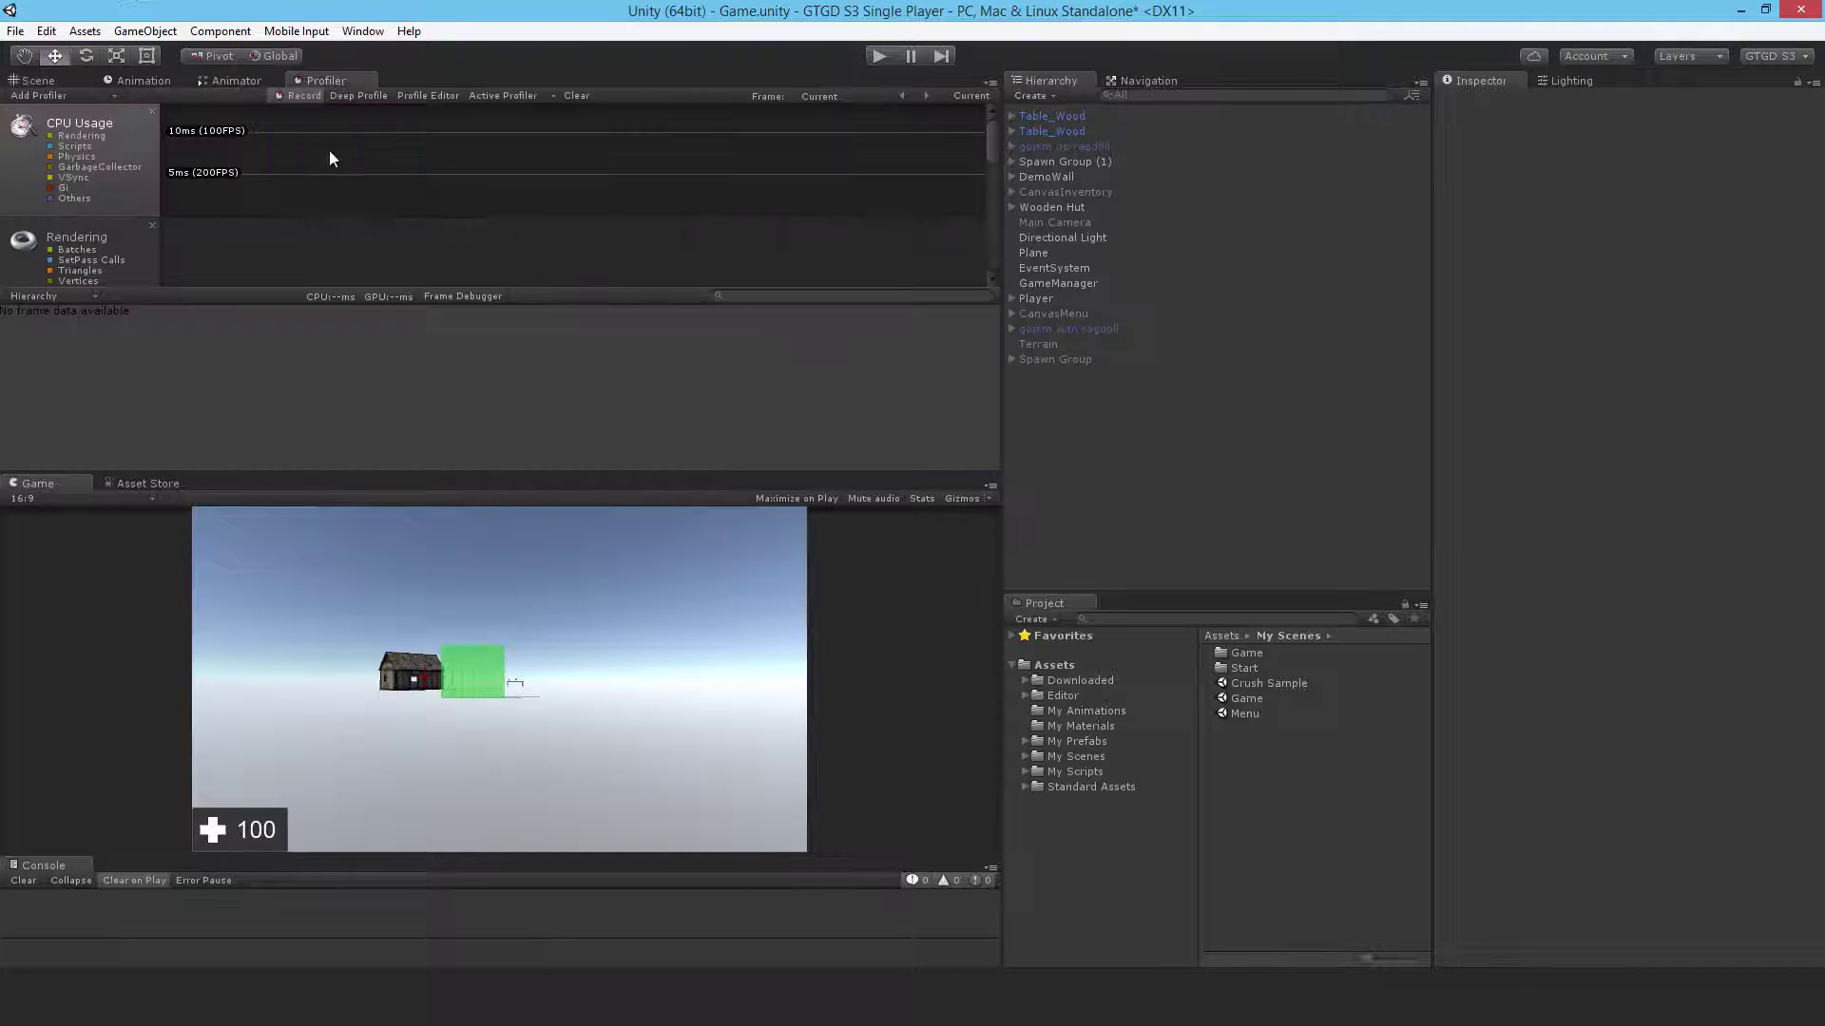
left_click(26, 84)
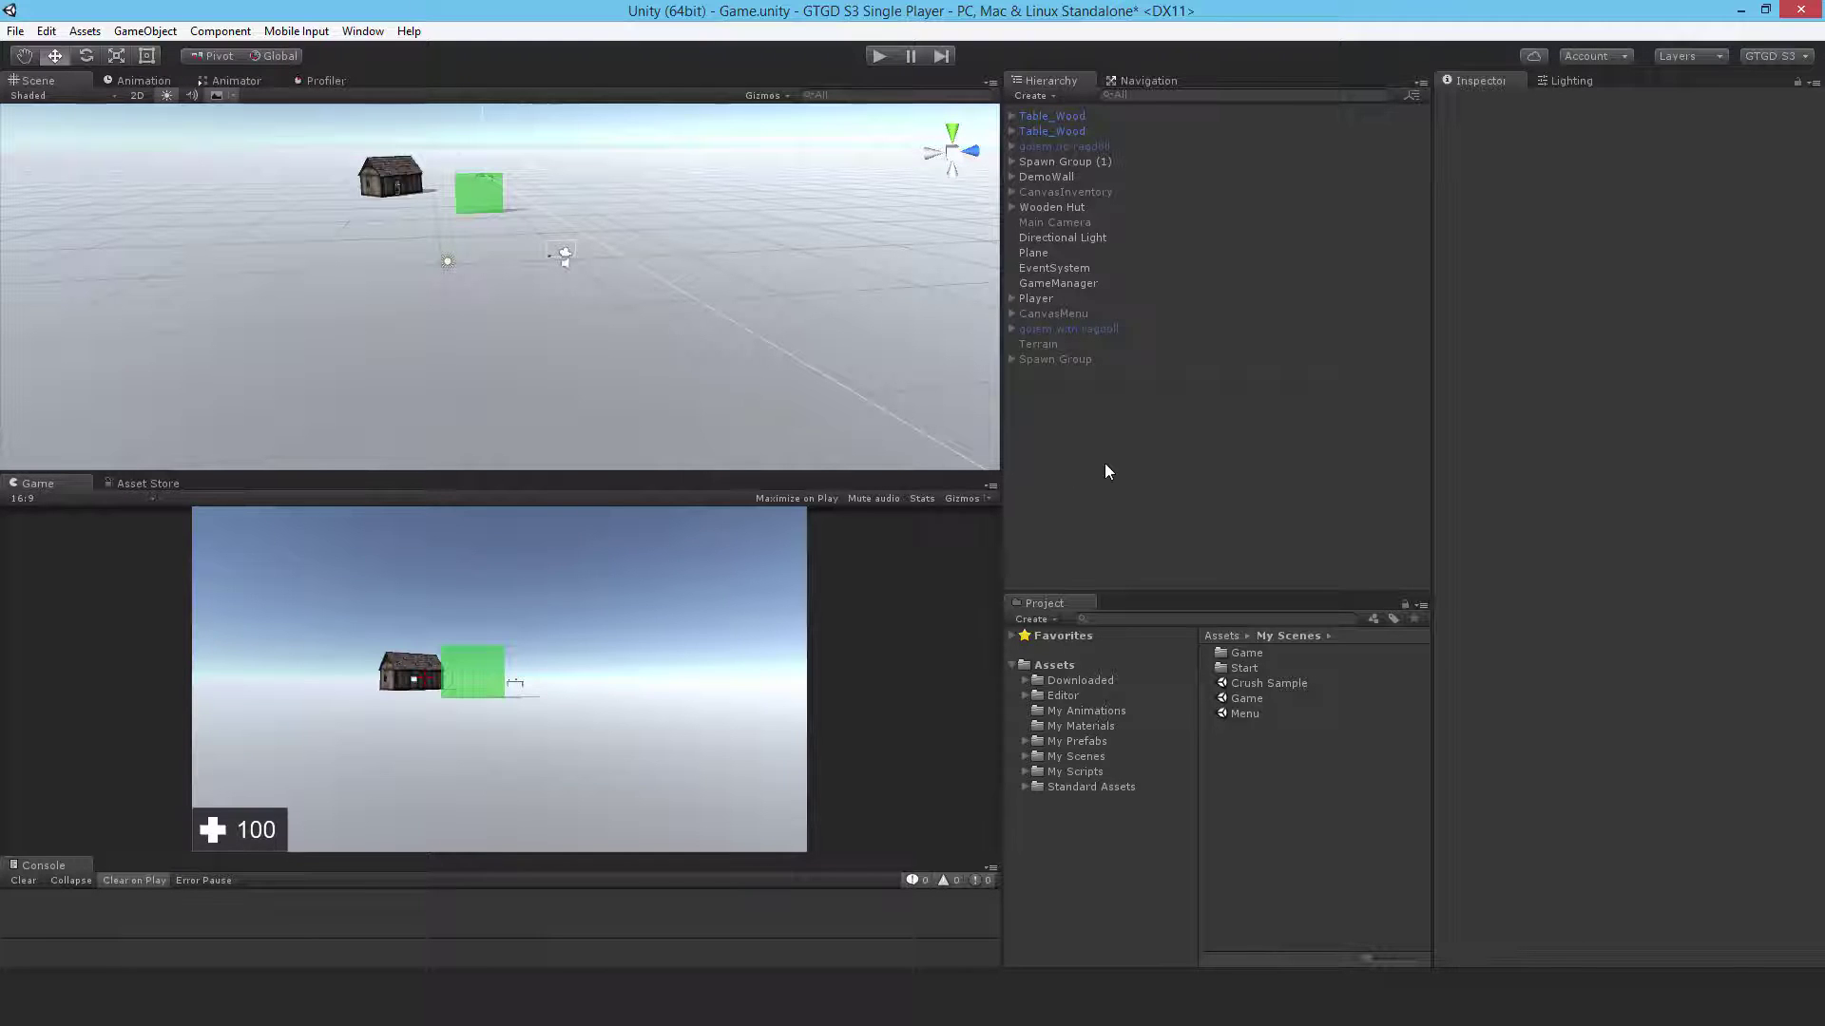
Save the Game scene with Ctrl+S.
key("ctrl+s")
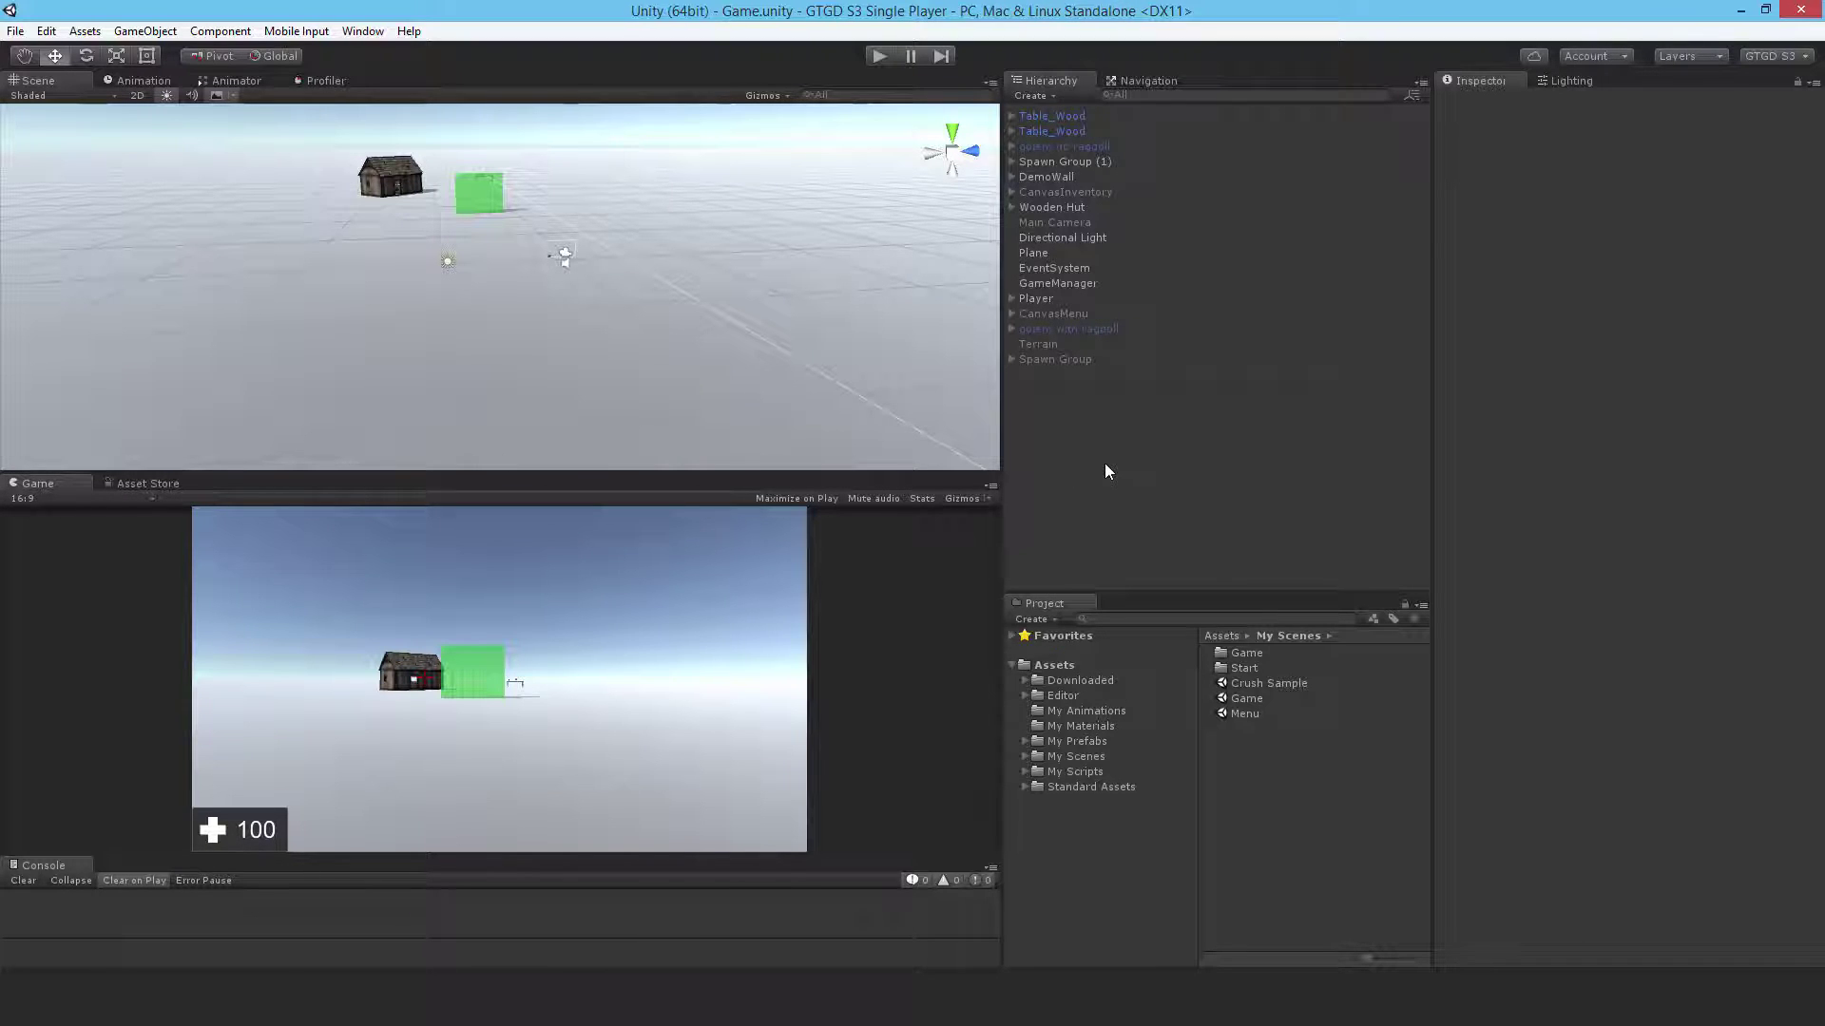